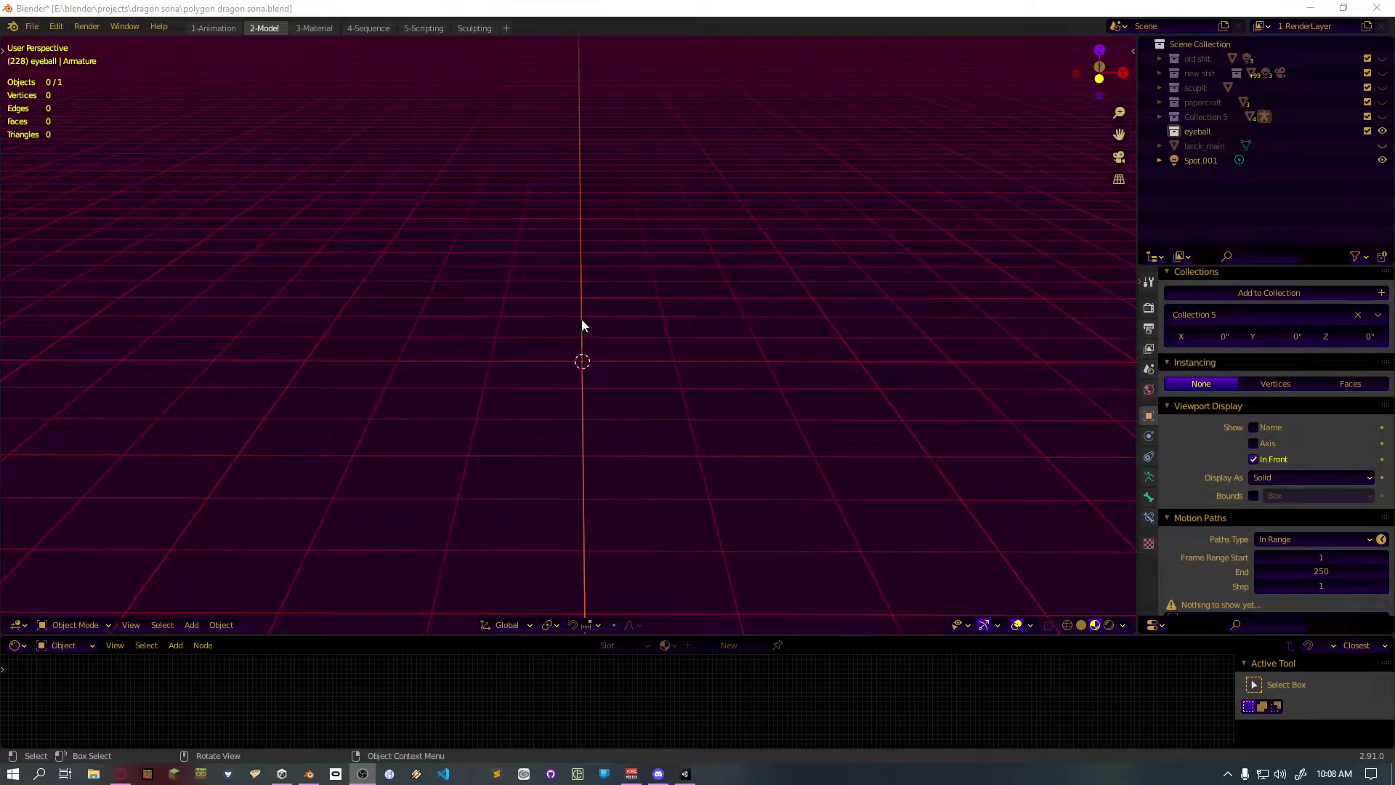
Add a UV sphere to the scene for the eyeball
click(600, 312)
key(shift+a)
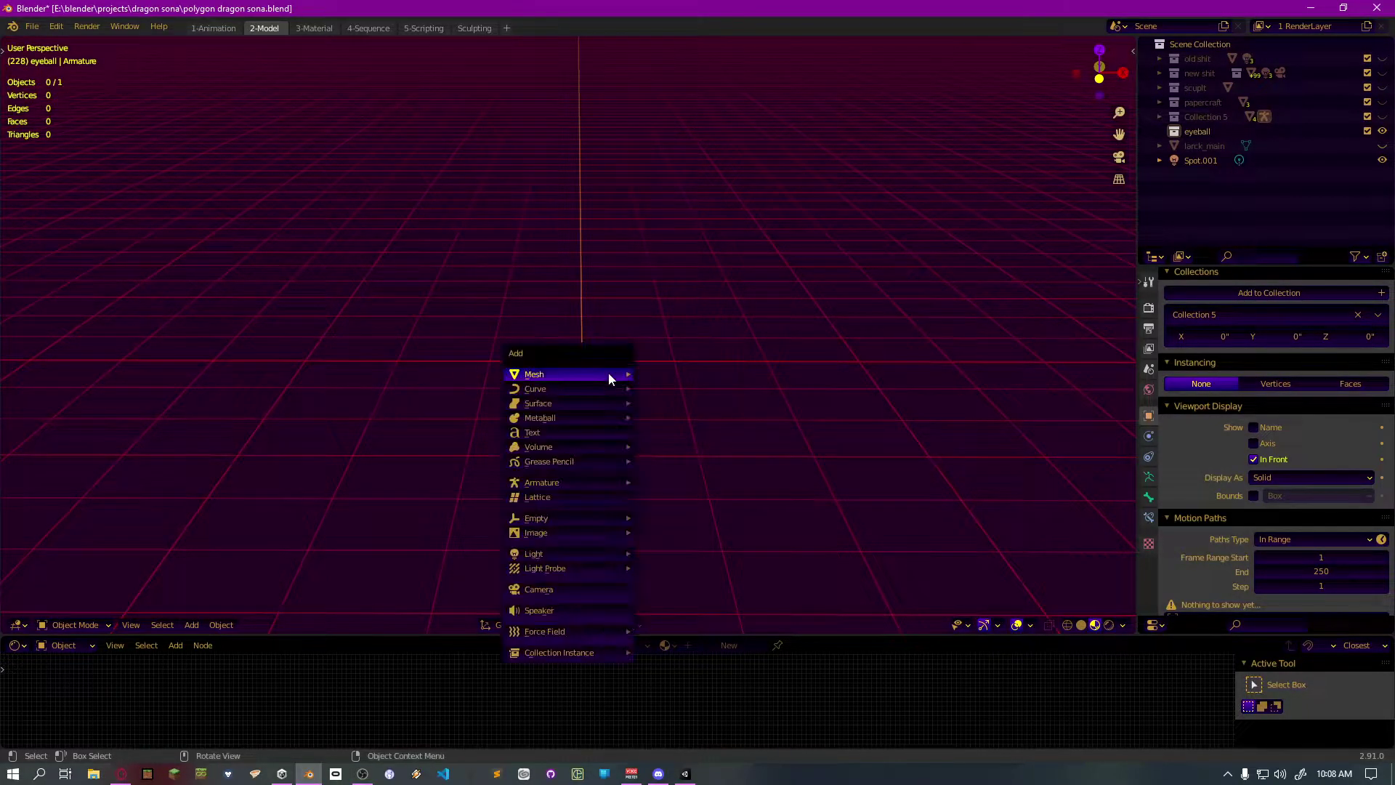
mouse_move(608, 373)
click(676, 417)
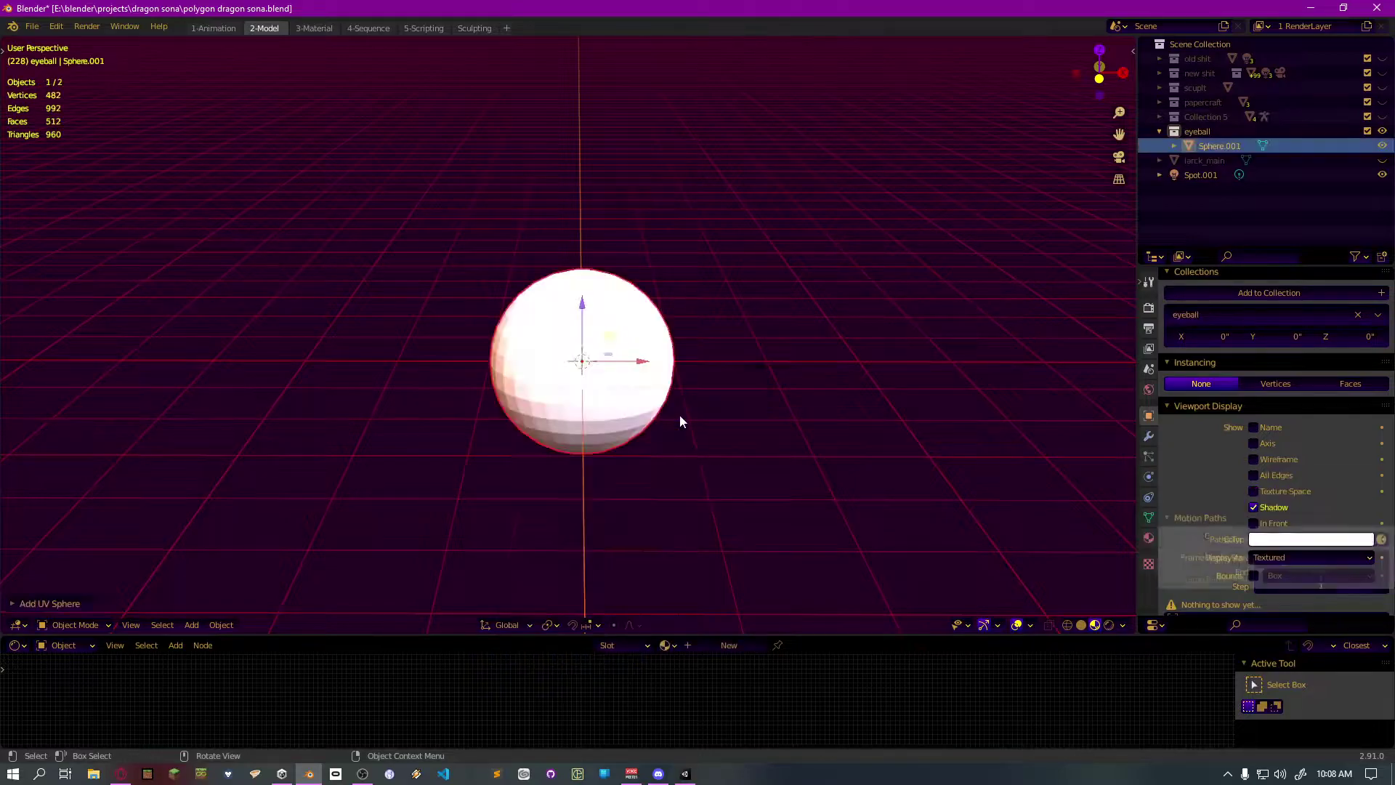
middle_drag(678, 416, 607, 434)
Rotate the sphere 9 degrees while viewing it from the right (R 9)
key(KP_1)
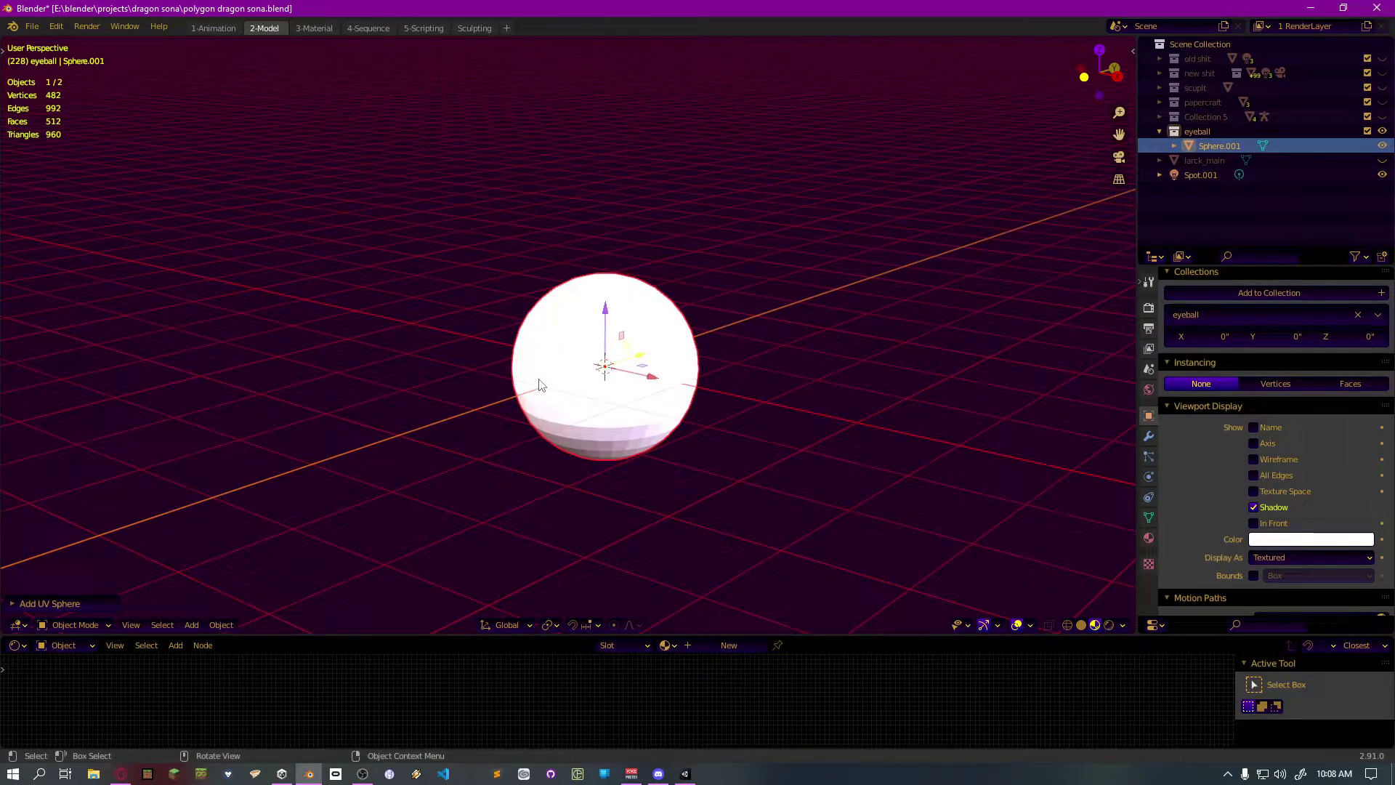
key(KP_3)
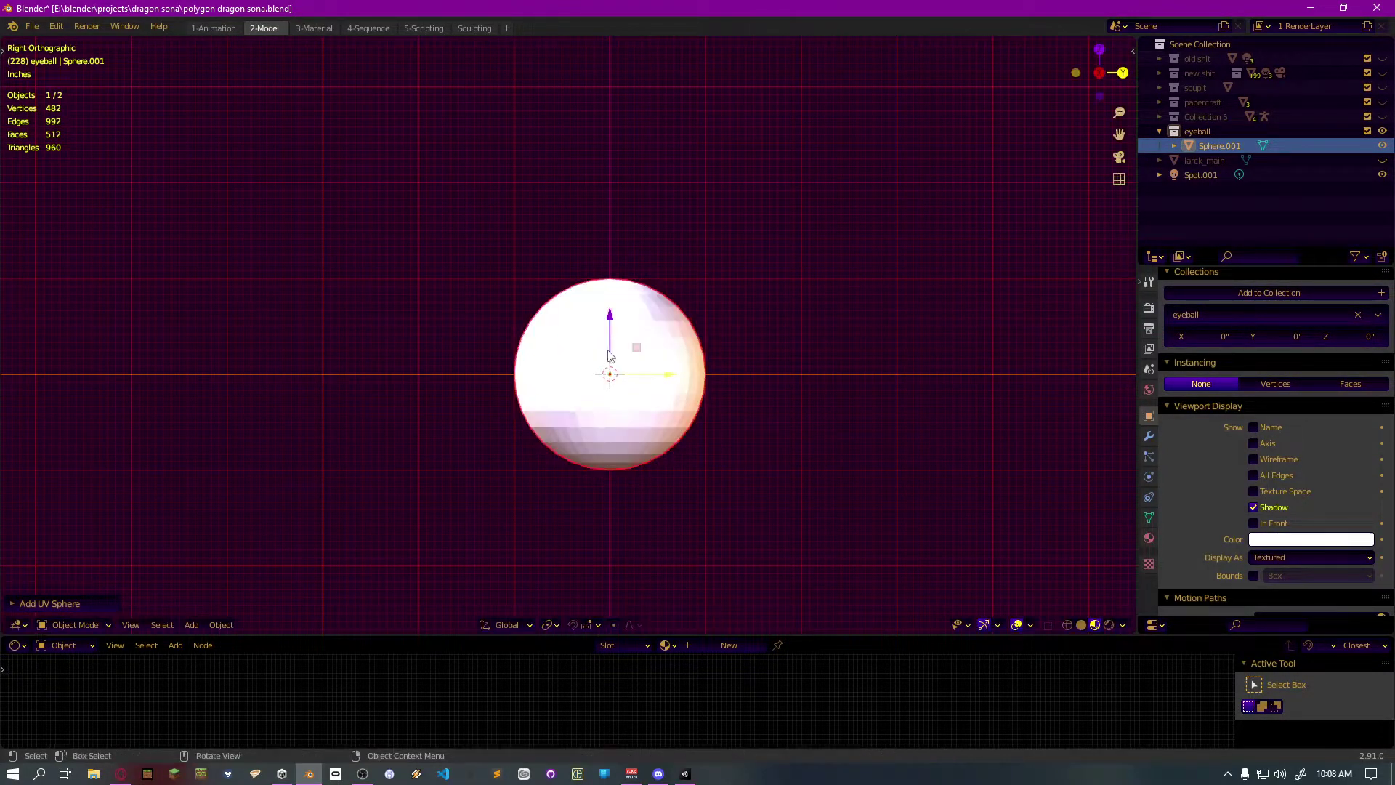
text(r9)
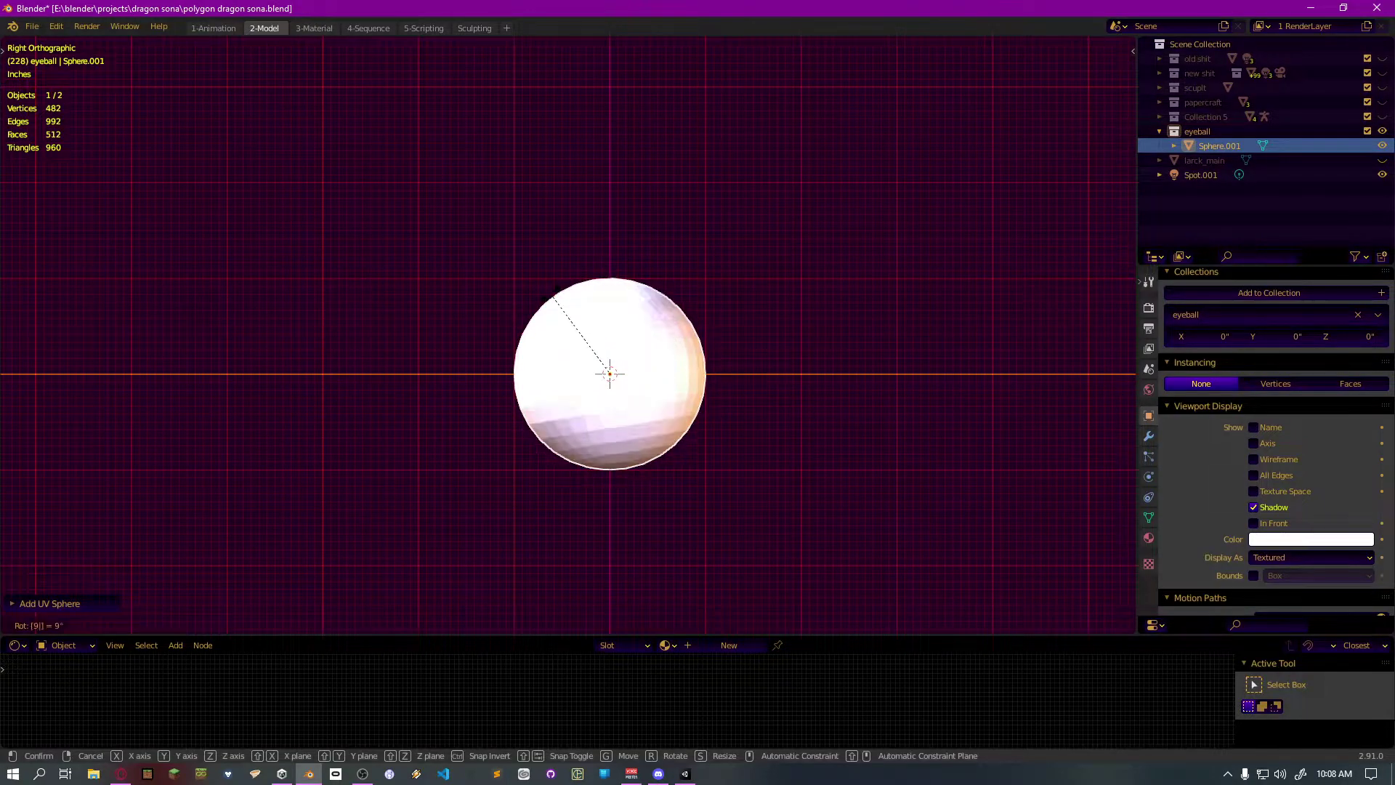
key(Return)
middle_drag(551, 308, 703, 313)
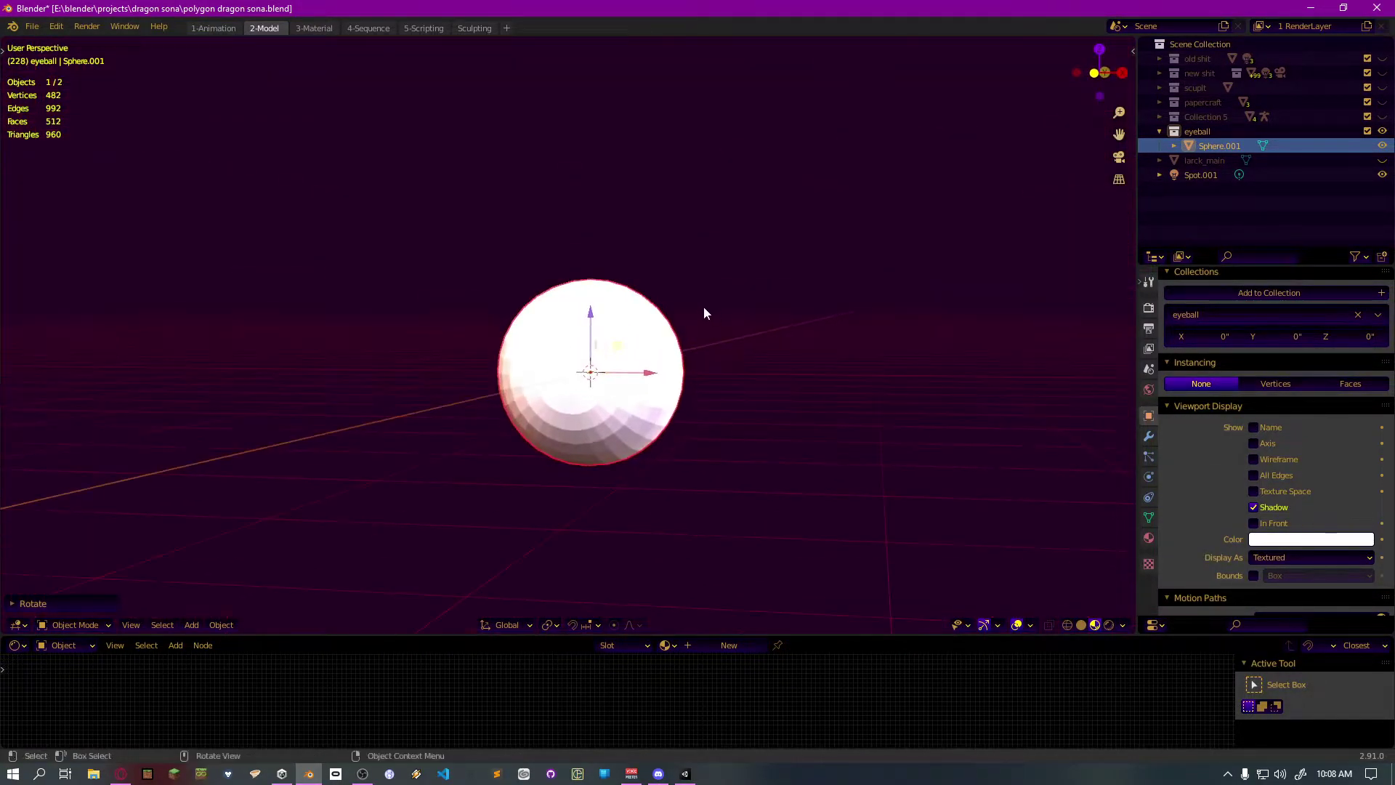
Create two material slots on the sphere and name the second material 'black'
click(1149, 537)
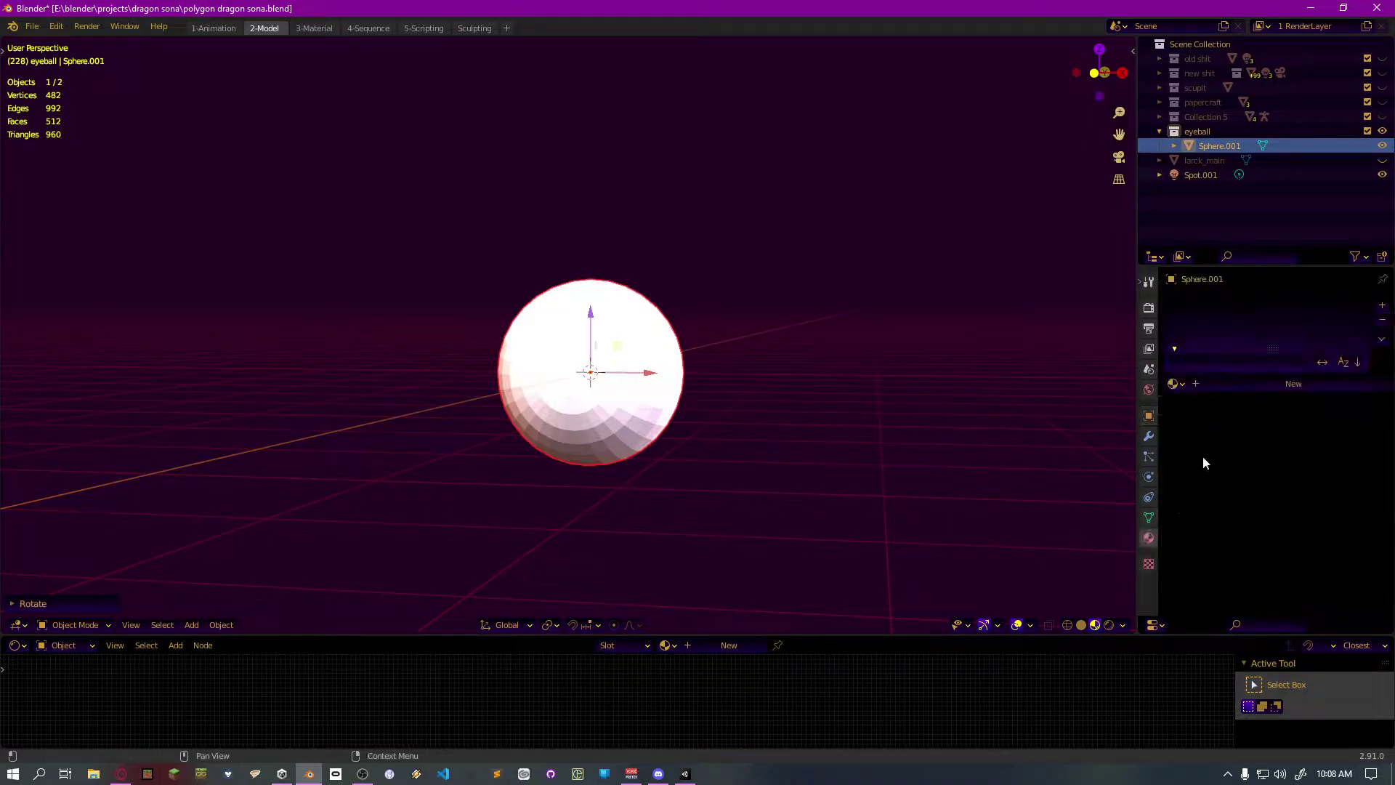
click(1214, 383)
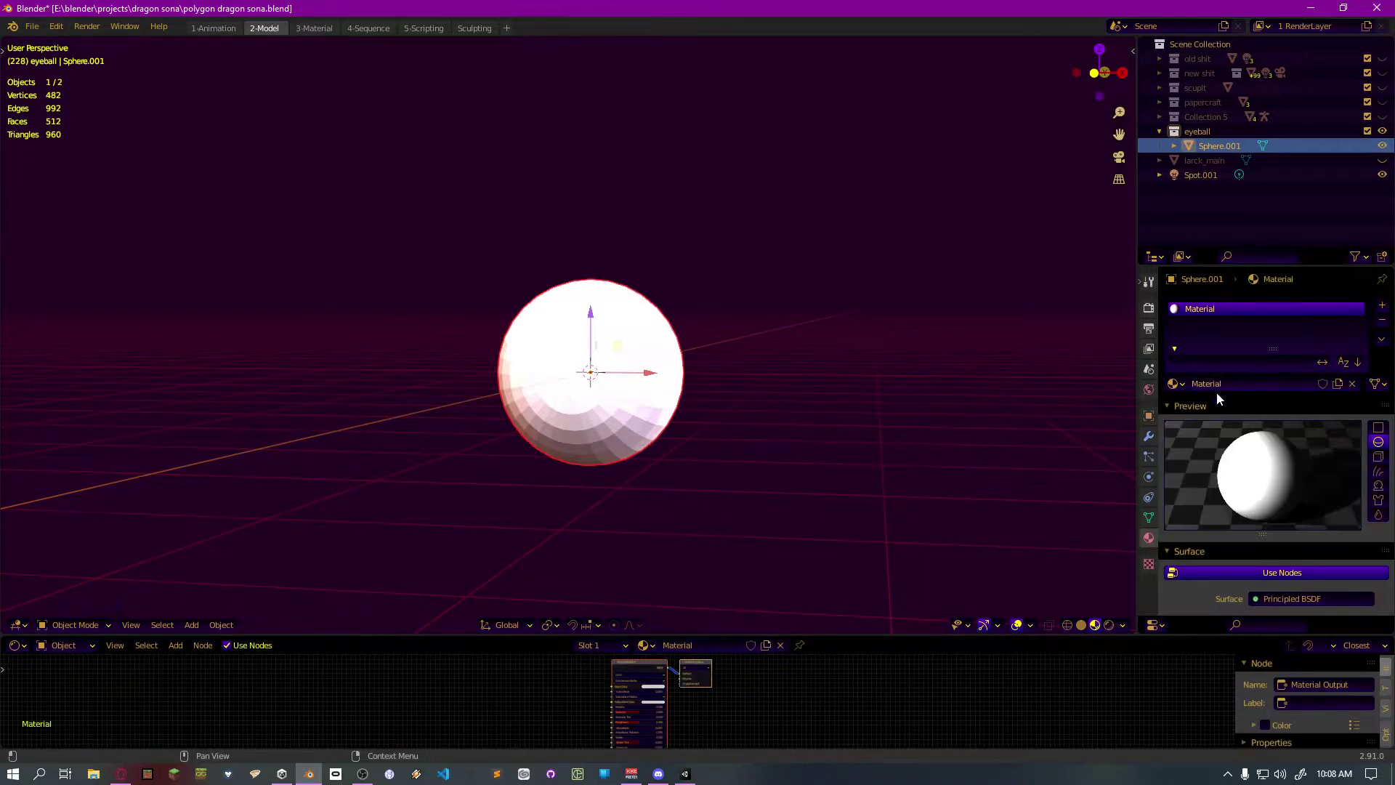
click(1383, 306)
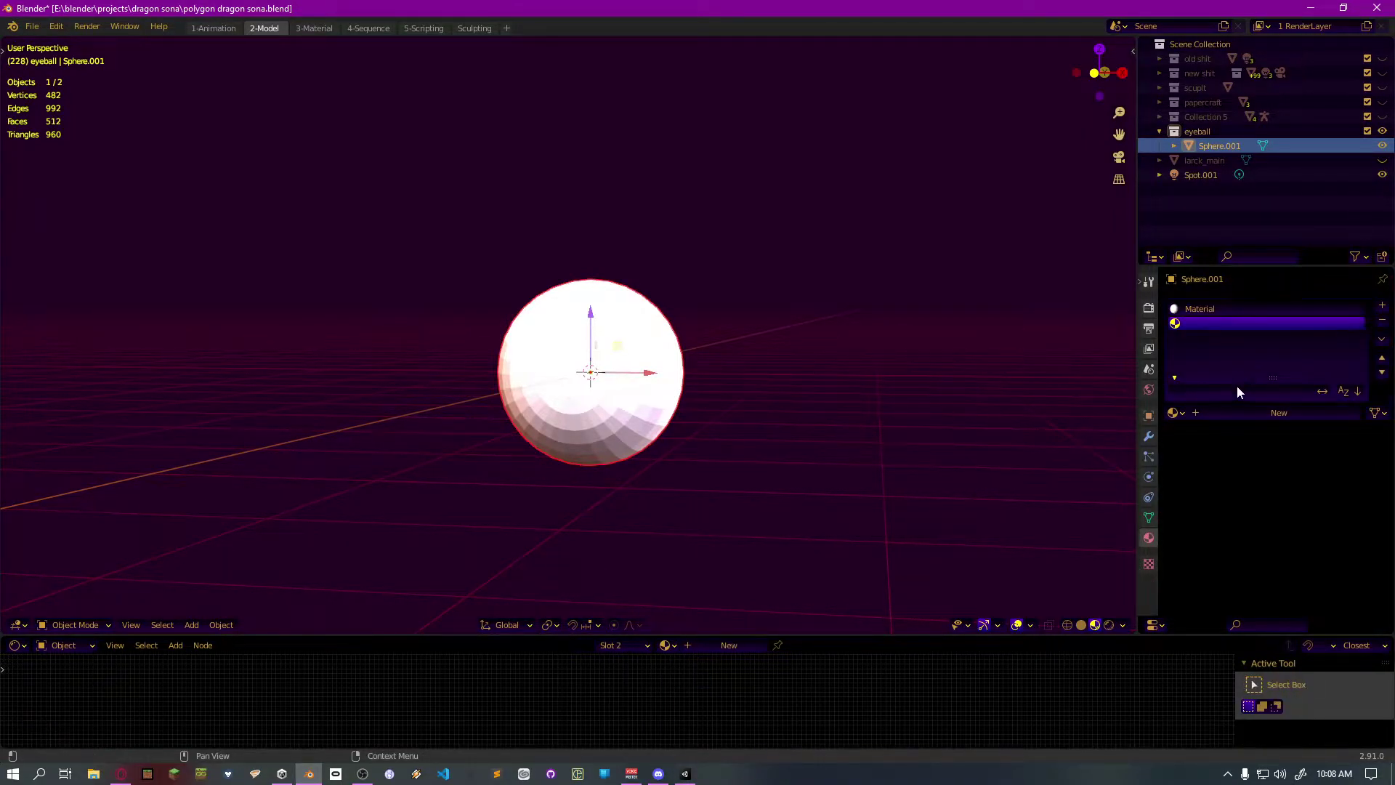
click(1228, 413)
click(1229, 413)
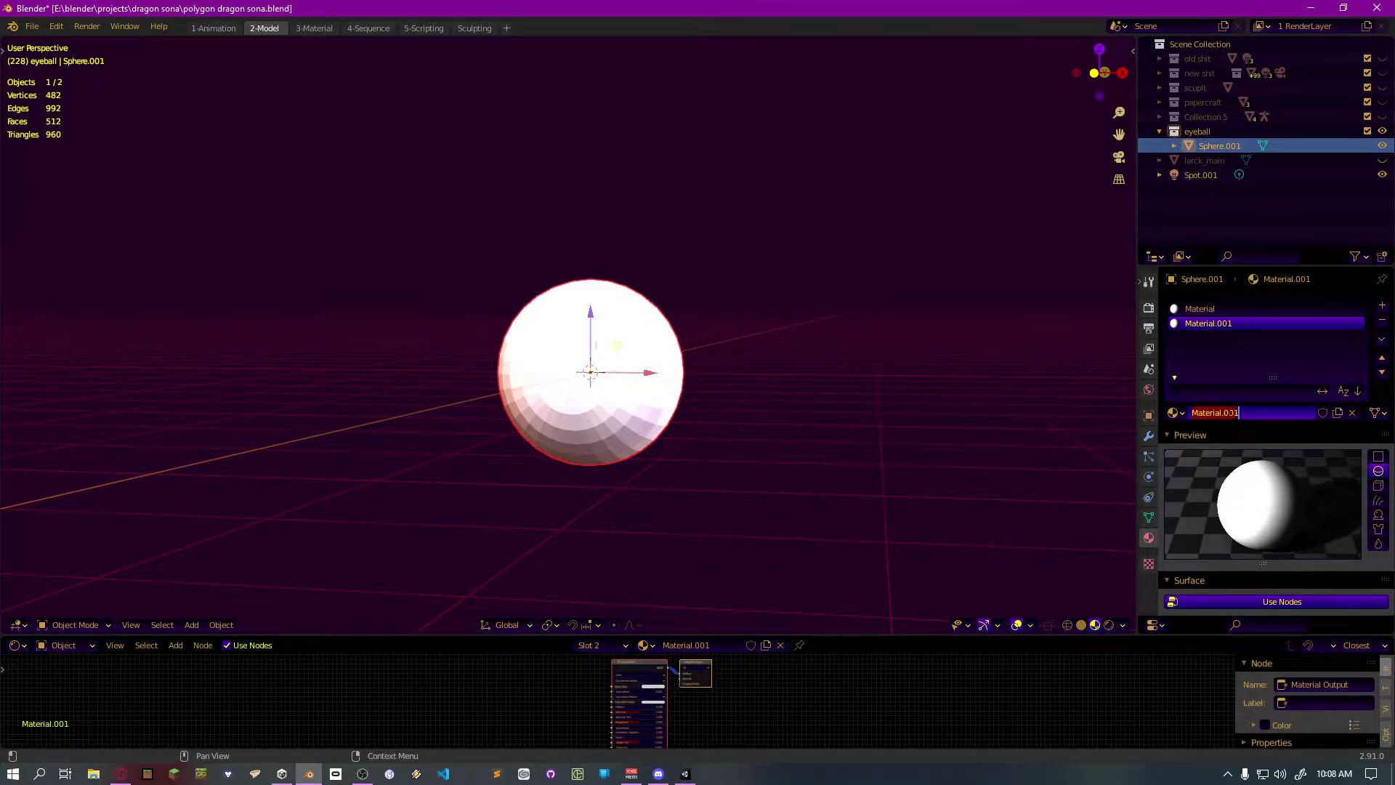
text(black)
key(Return)
Name the first material 'white', correcting the mistyped 'whitye'
click(1218, 310)
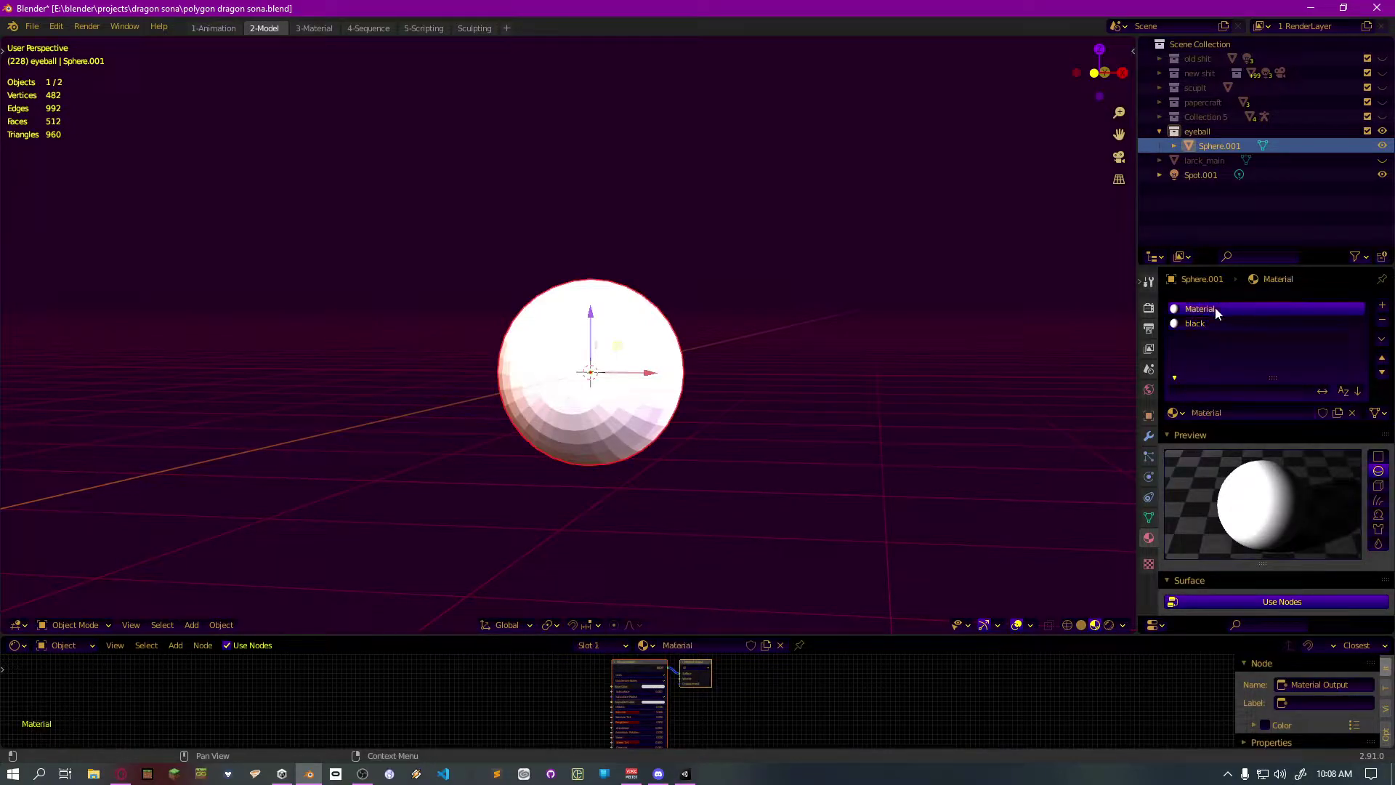
click(1218, 411)
text(whitye)
key(Return)
click(1221, 413)
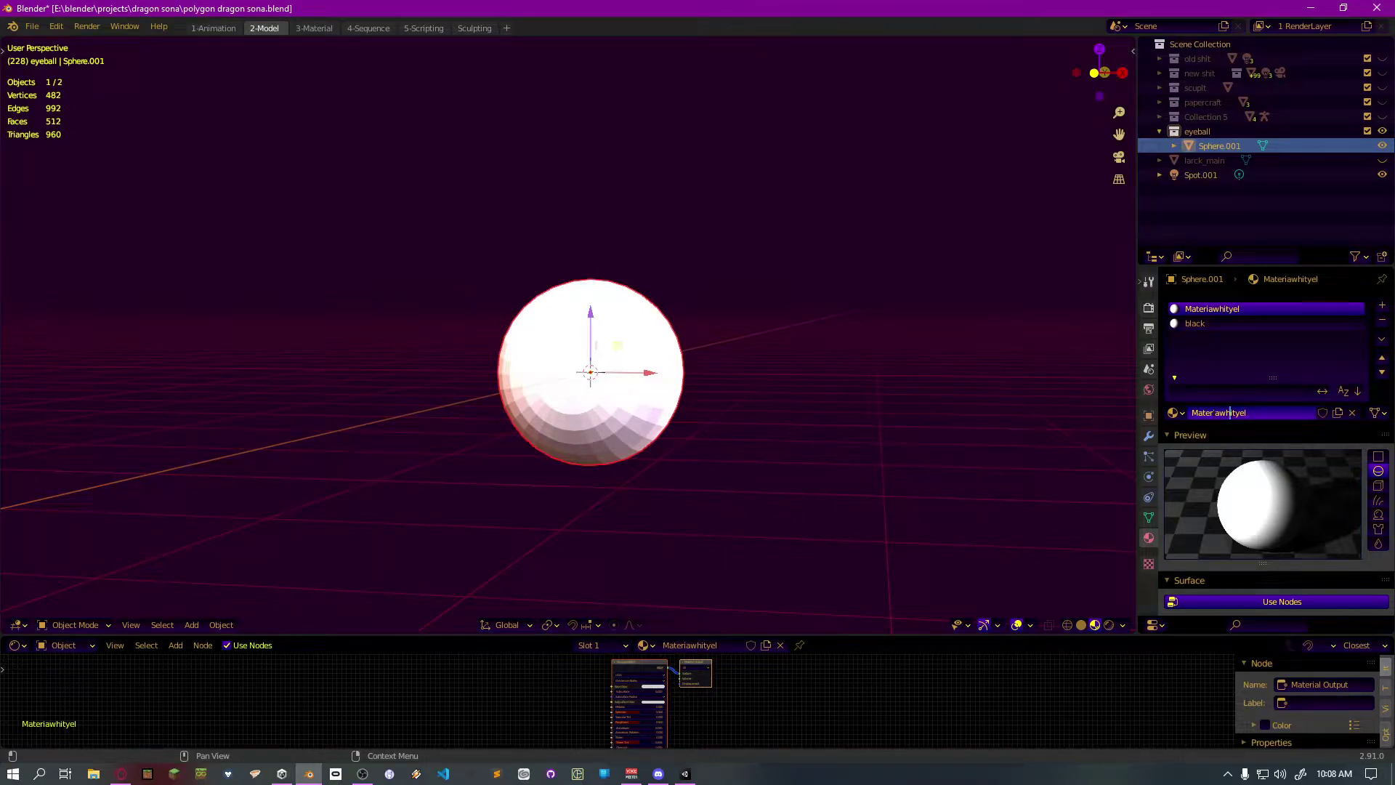
key(ctrl+a)
key(BackSpace)
text(white)
key(Return)
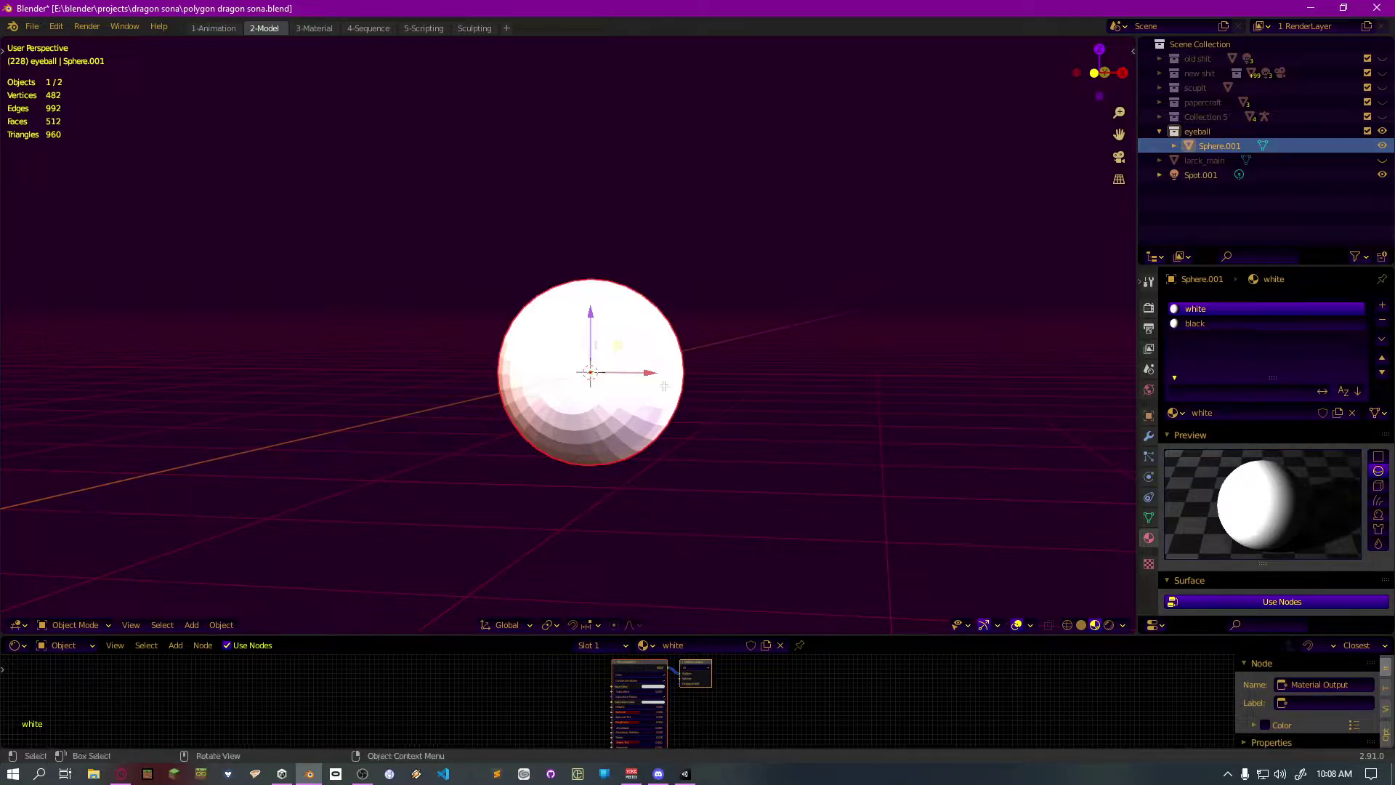
In Edit Mode, select the ring of faces around the pole and assign them the black material
key(Tab)
key(alt+a)
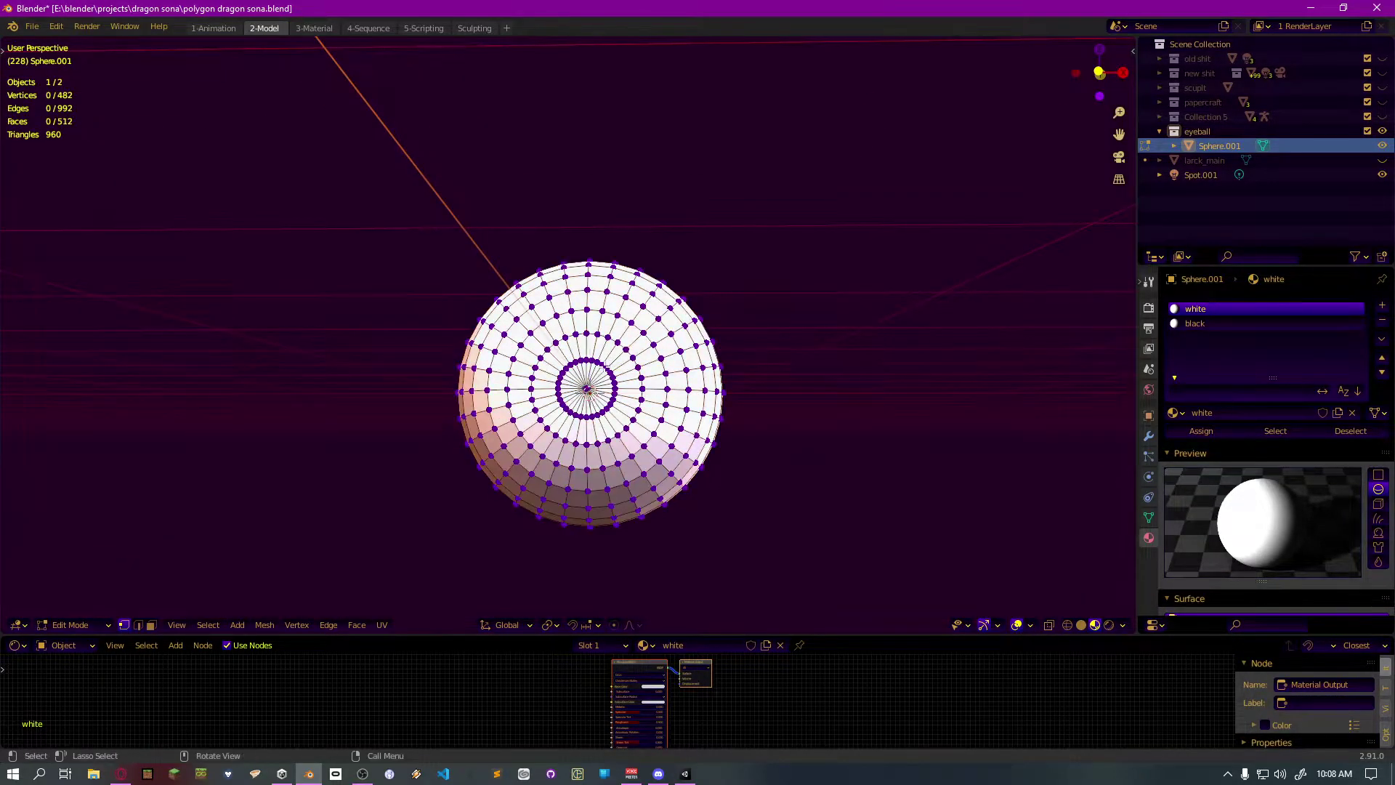
scroll(607, 364, up, 5)
alt+click(584, 391)
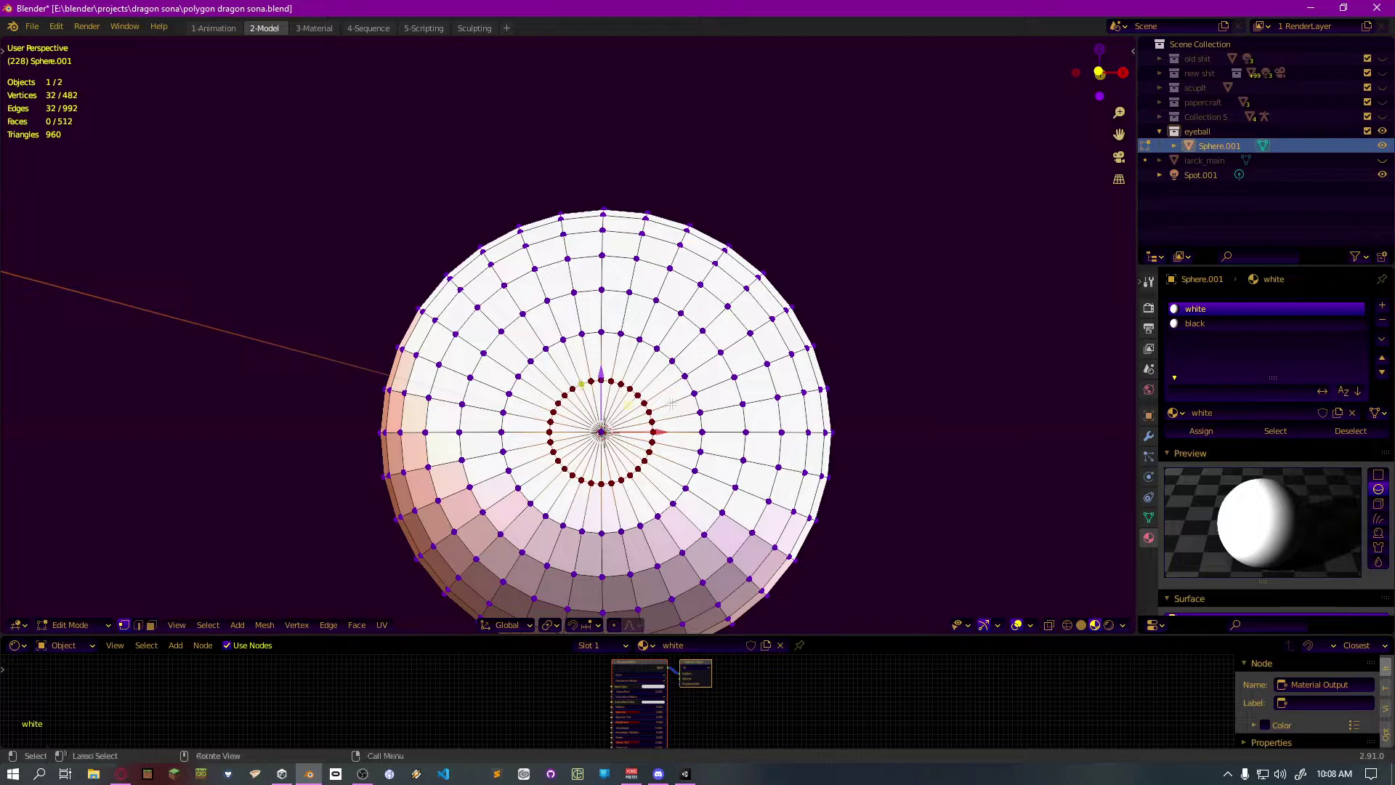
click(1208, 323)
scroll(1245, 373, down, 8)
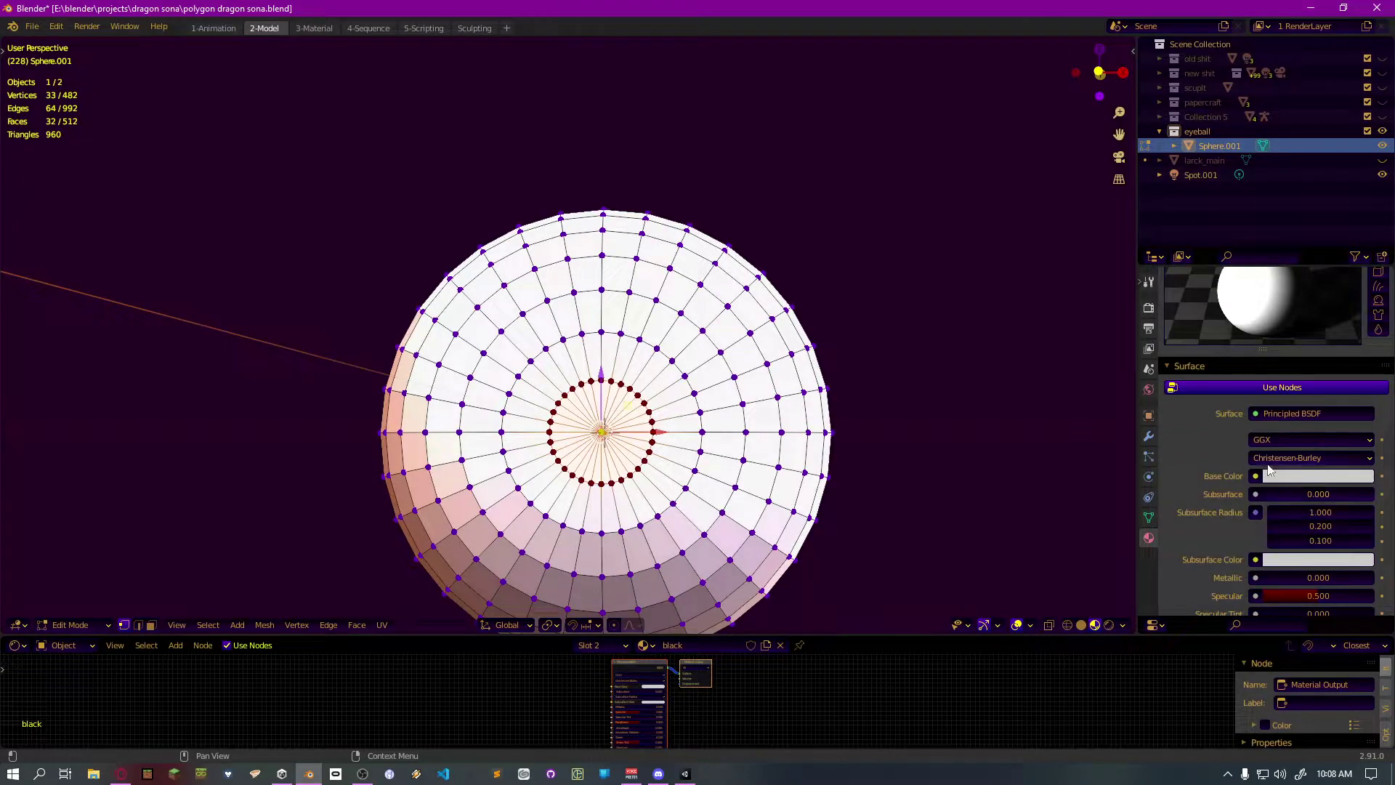
Set the black material's base color to pure black and return to Object Mode
click(1287, 478)
drag(1366, 333, 1365, 372)
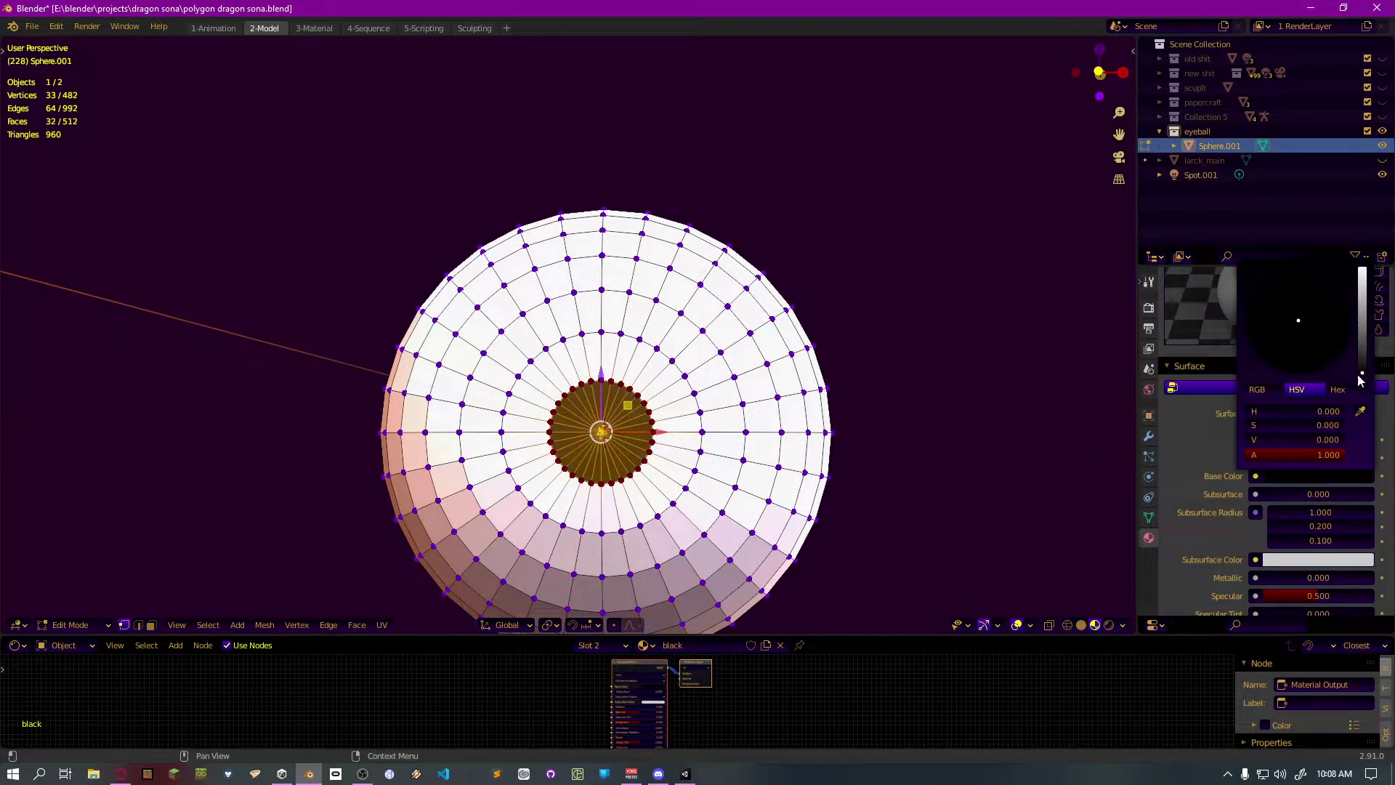
key(Tab)
scroll(875, 416, down, 4)
middle_drag(875, 416, 686, 400)
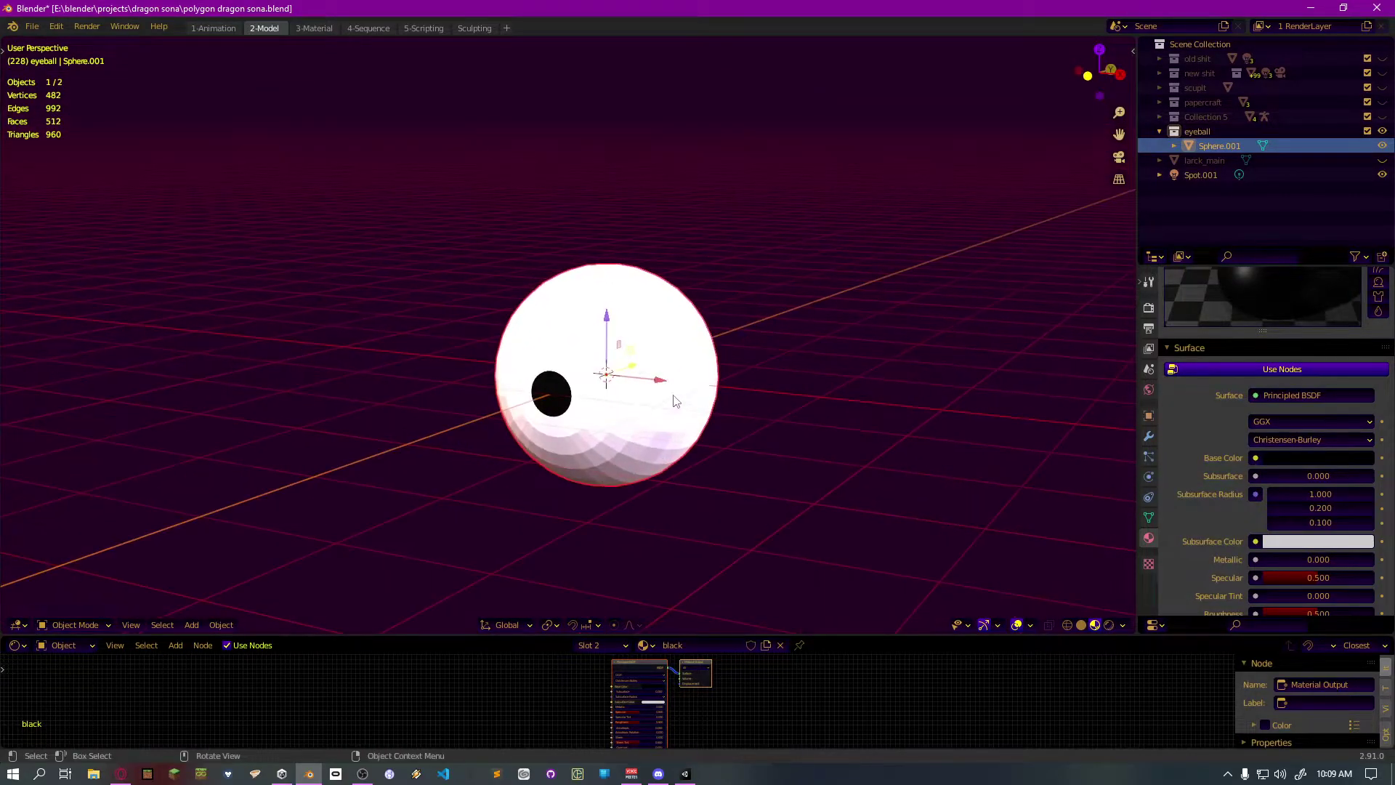
Add a single-bone armature and show the scene in wireframe from the right view
key(Tab)
key(Tab)
right_click(685, 399)
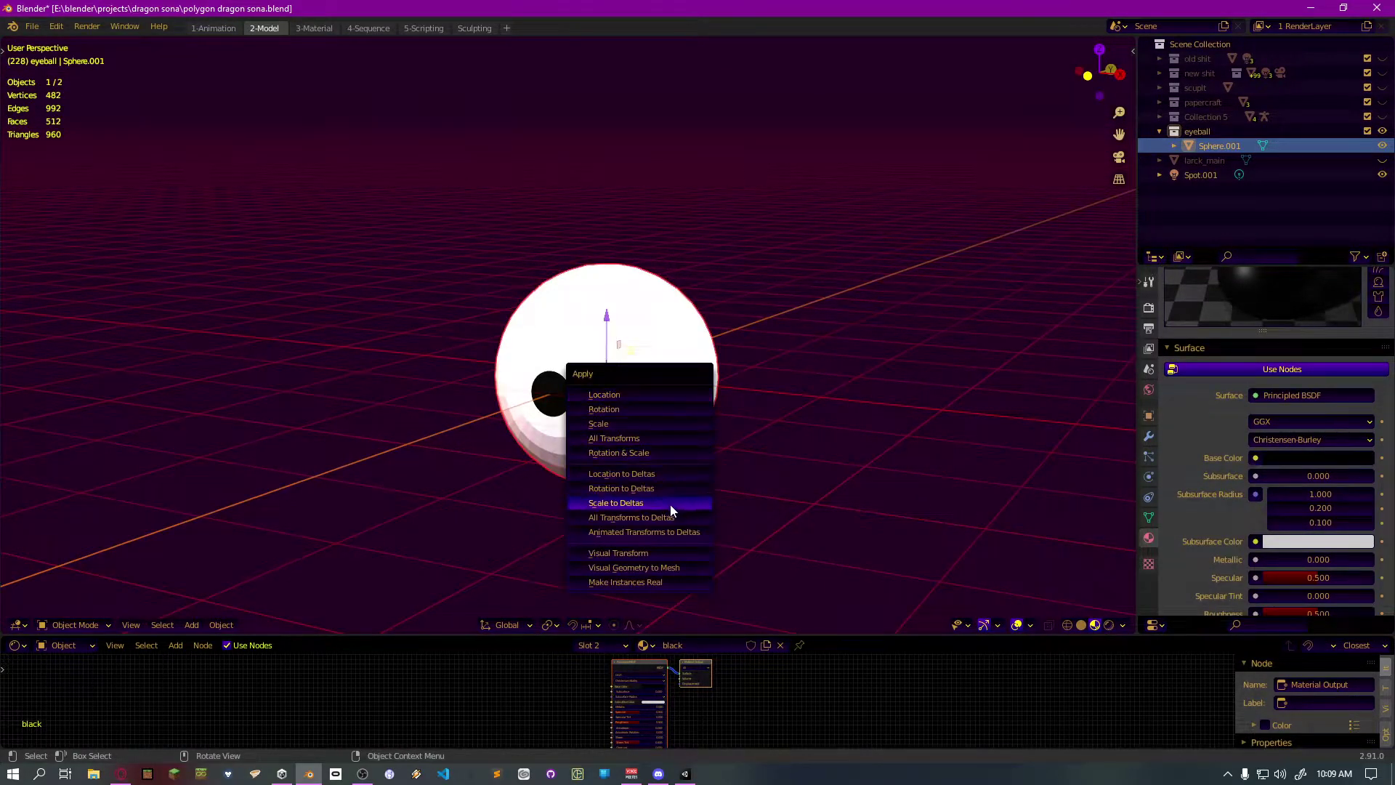
key(shift+a)
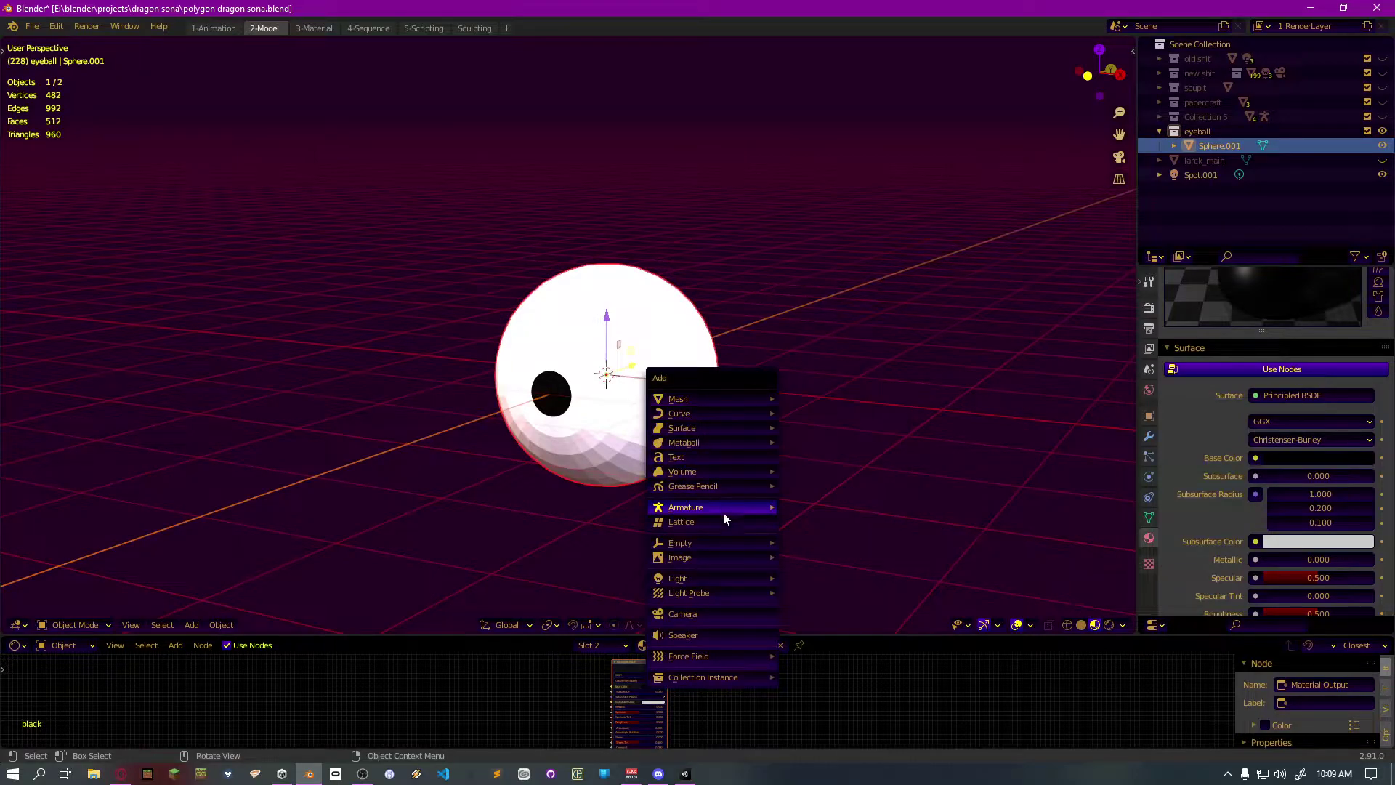
mouse_move(722, 507)
click(815, 511)
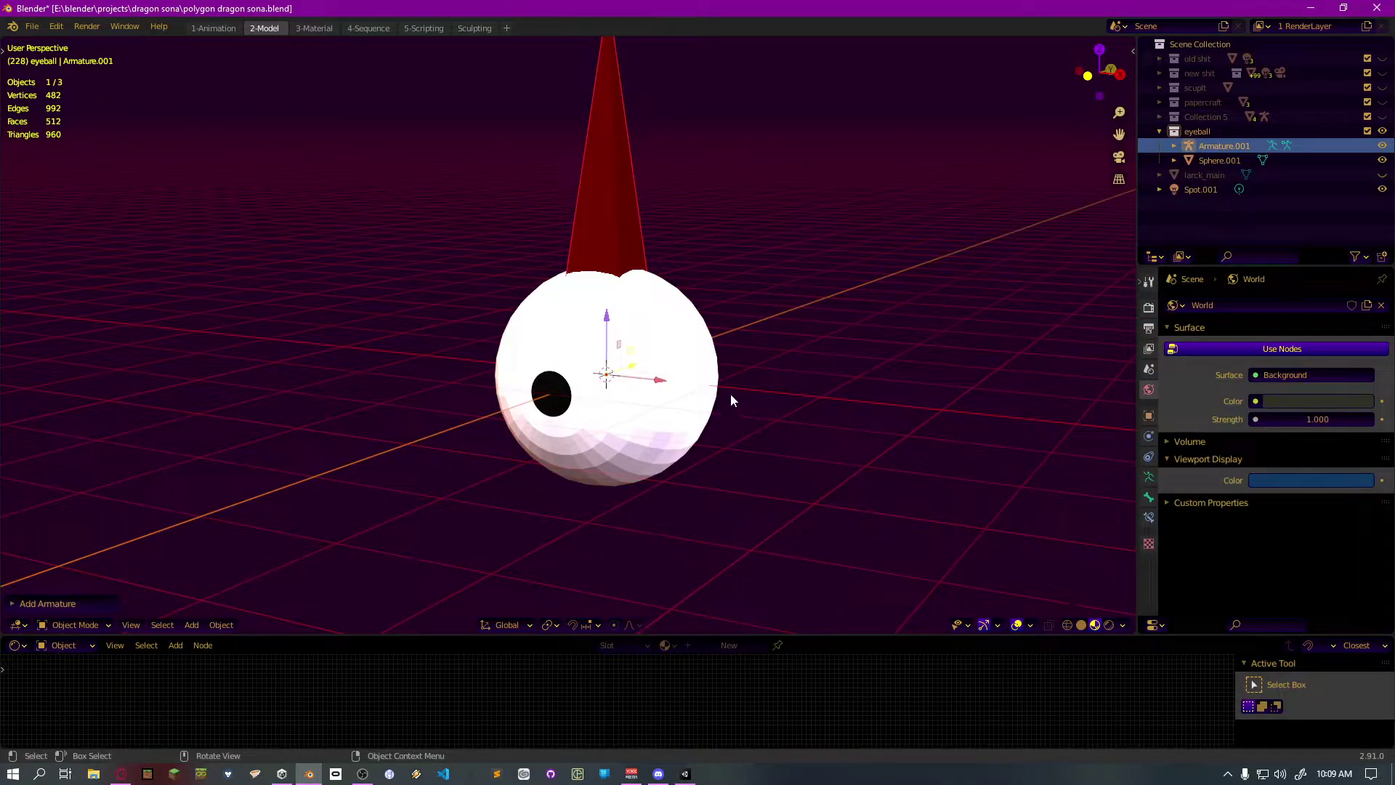
key(KP_3)
key(z)
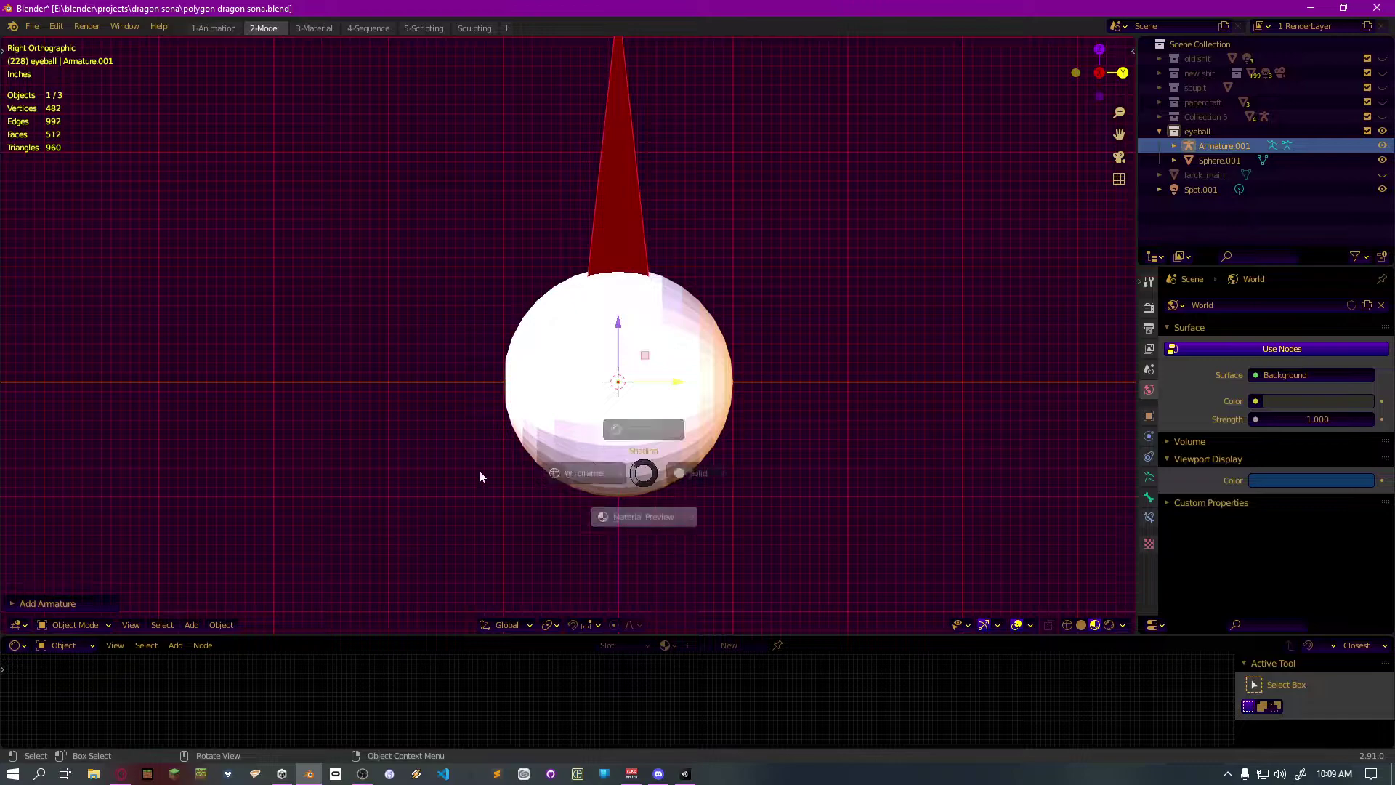
click(479, 470)
scroll(581, 337, down, 2)
In Edit Mode, rotate the bone 90 degrees and move it across the sphere's centre
key(Tab)
click(604, 108)
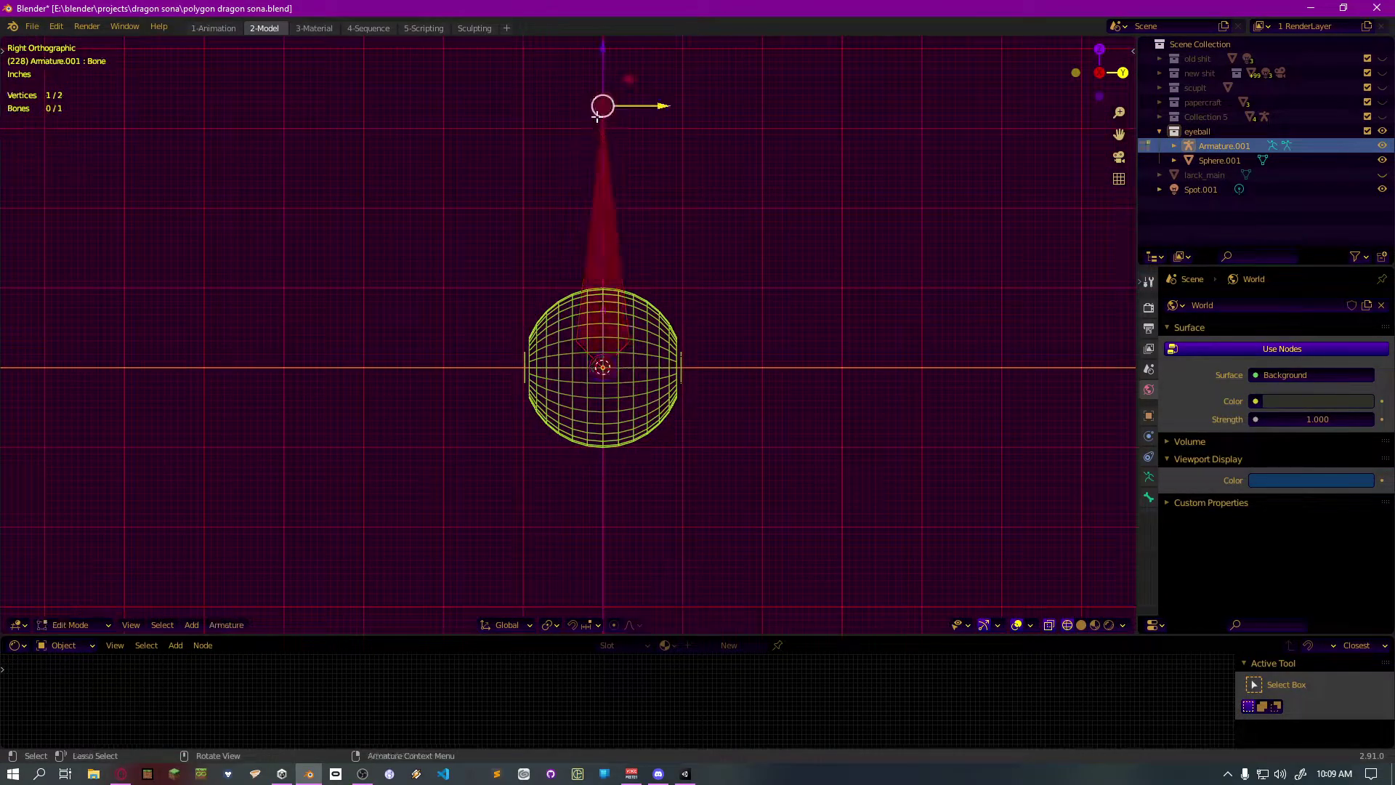
key(g)
key(Escape)
click(566, 270)
click(602, 277)
text(r90)
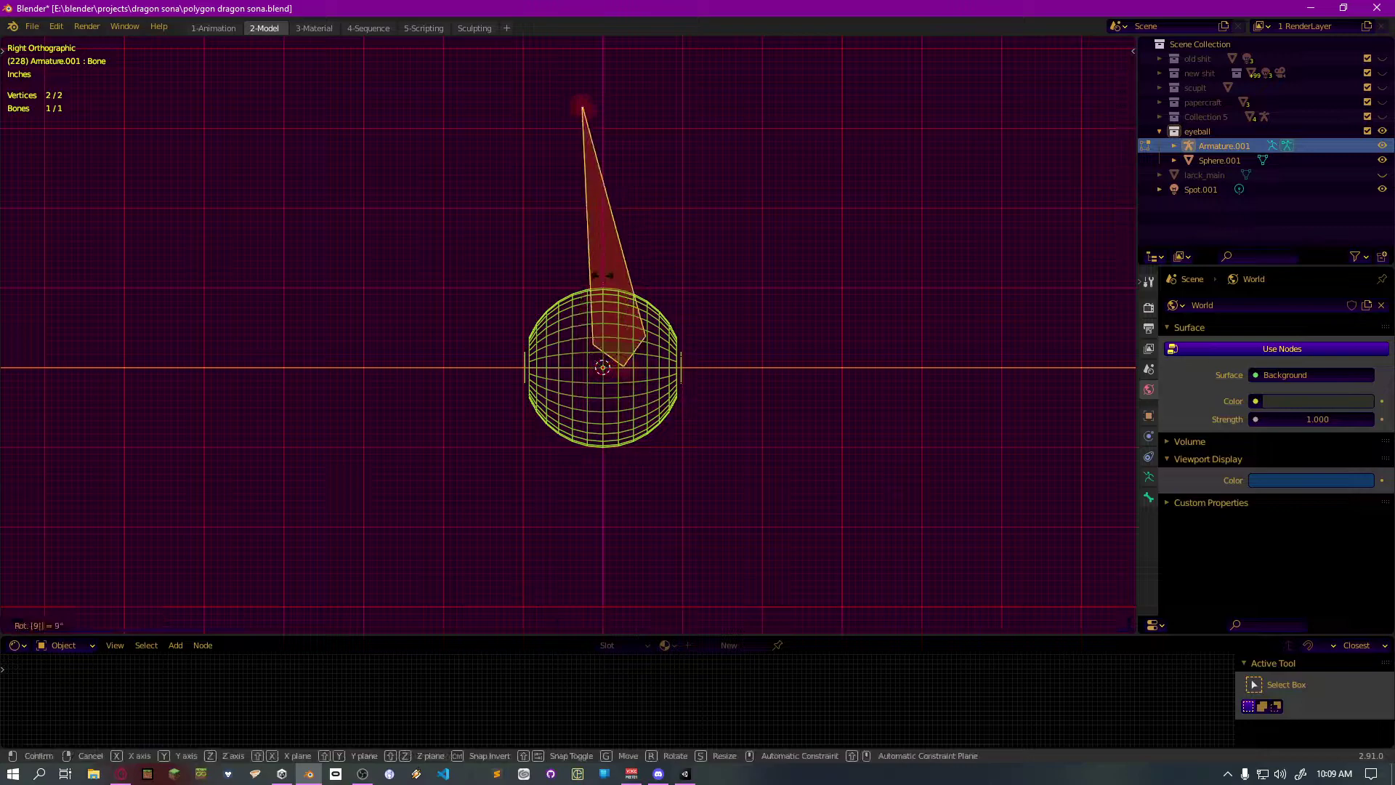
key(Return)
key(g)
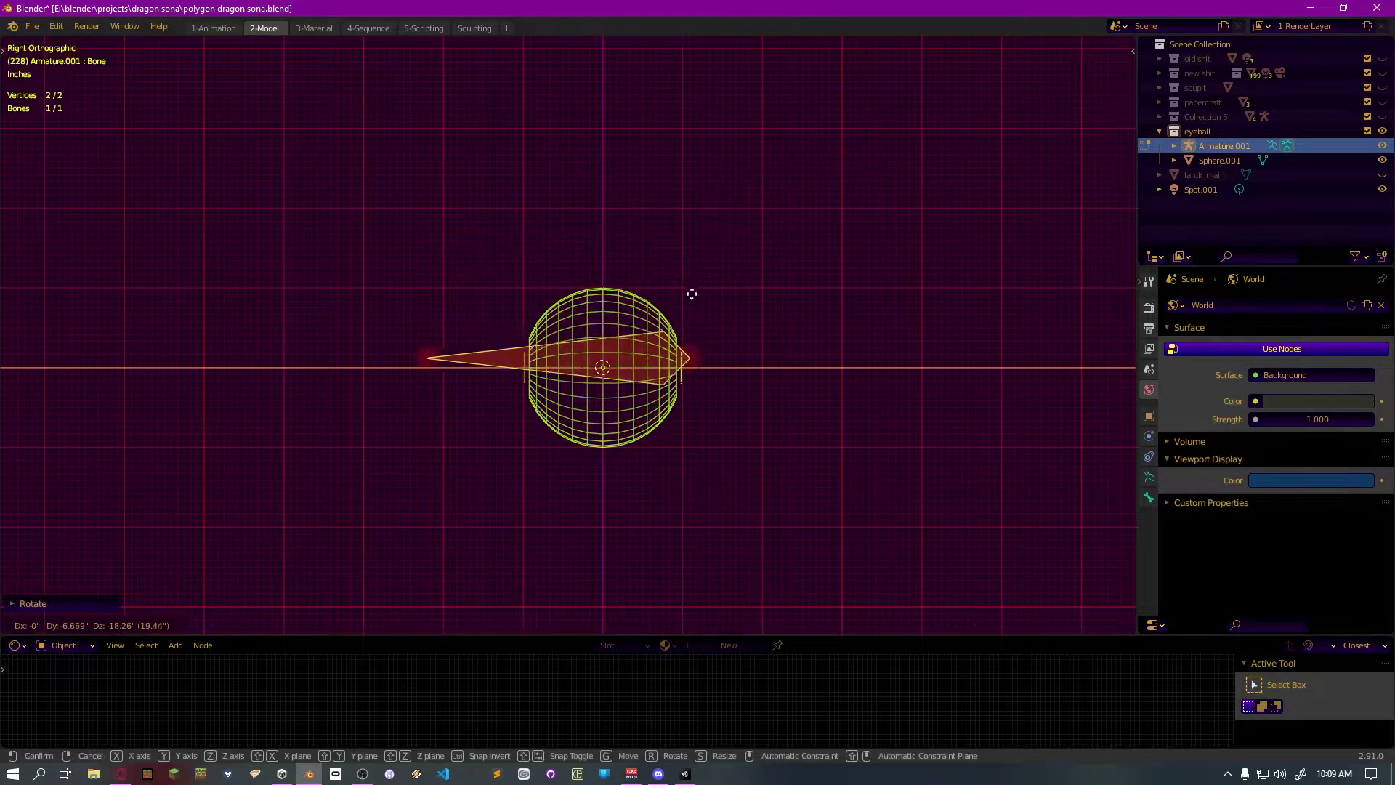
click(682, 301)
Parent the eyeball sphere to the armature with Ctrl+P
key(Tab)
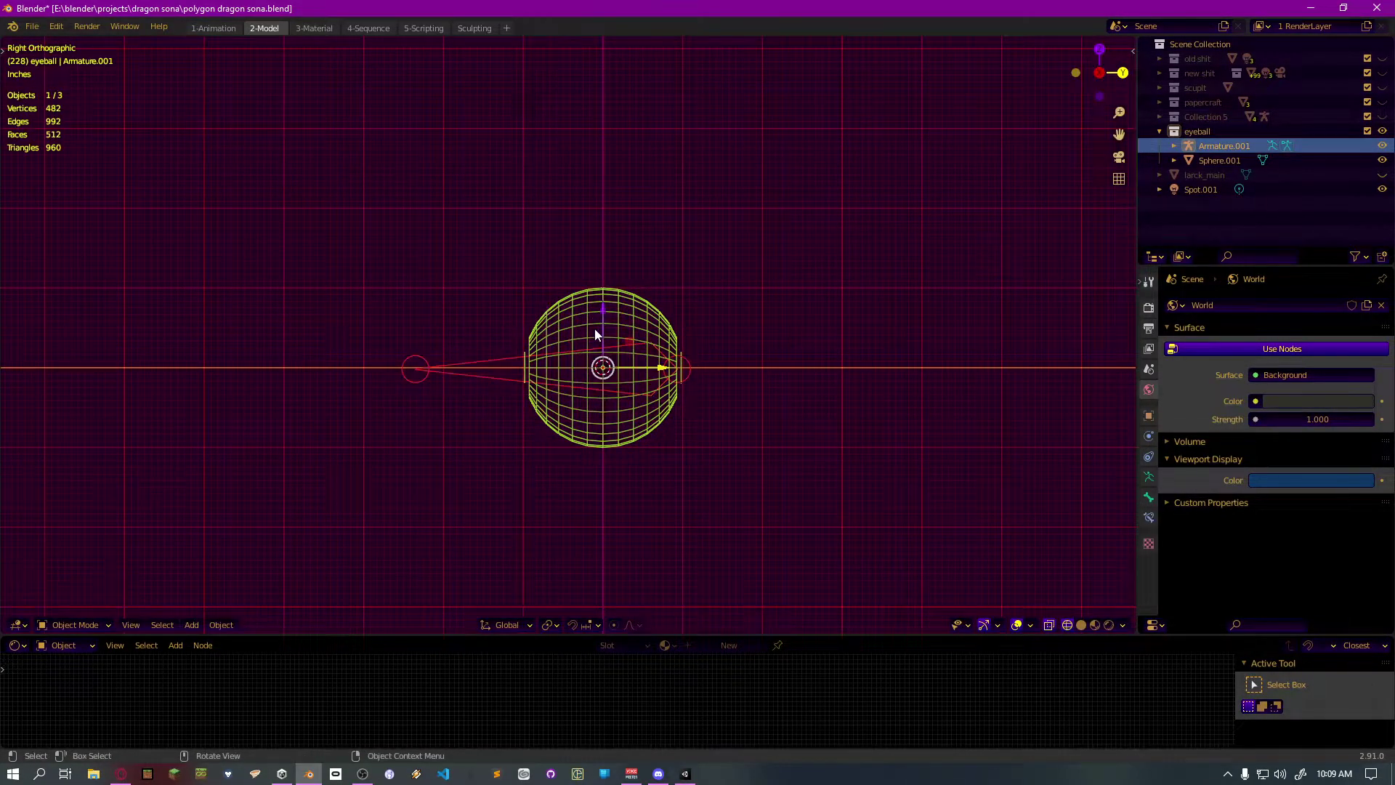
click(594, 329)
key(alt+a)
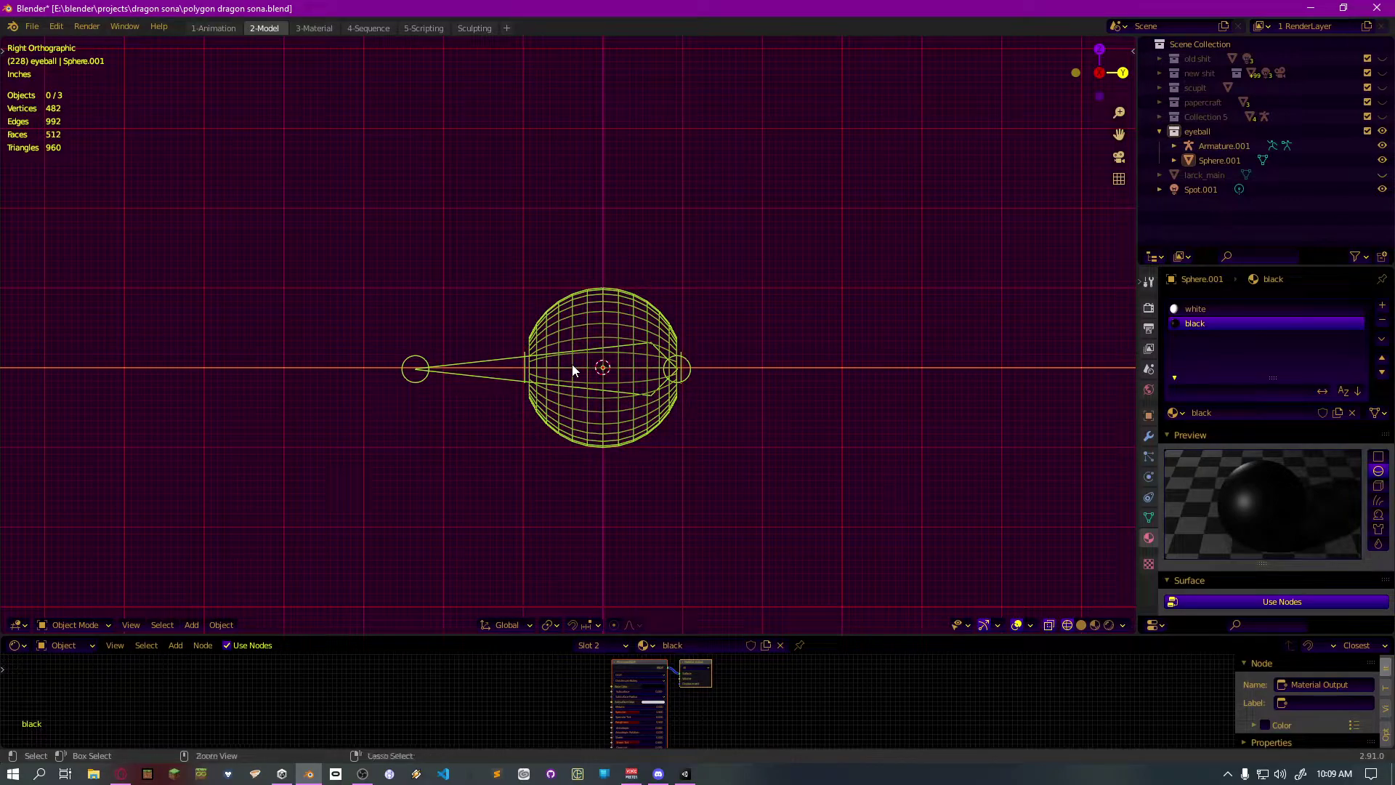
key(ctrl+p)
click(573, 366)
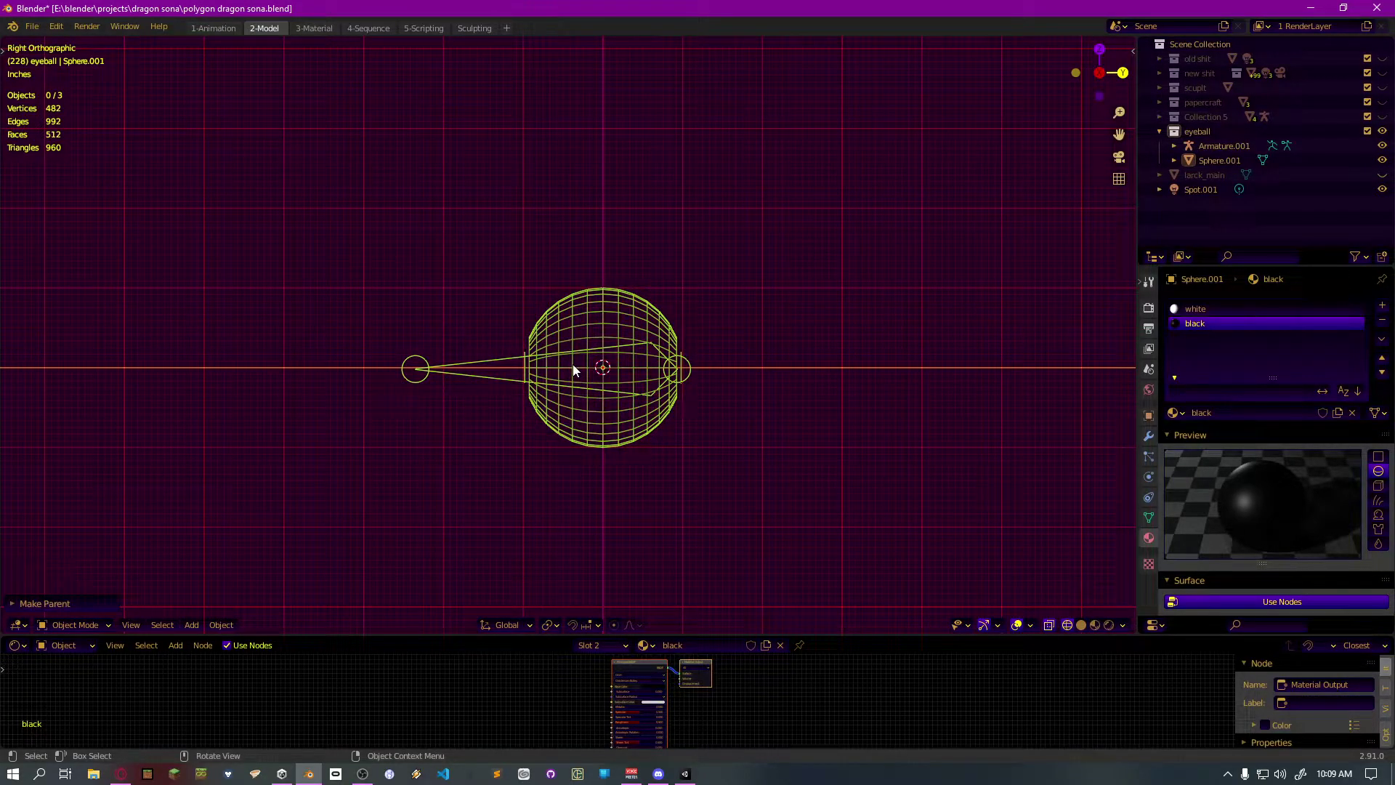
click(509, 379)
middle_drag(535, 375, 516, 377)
Try rotating the eye bone in pose mode, then undo back to object mode
key(ctrl+Tab)
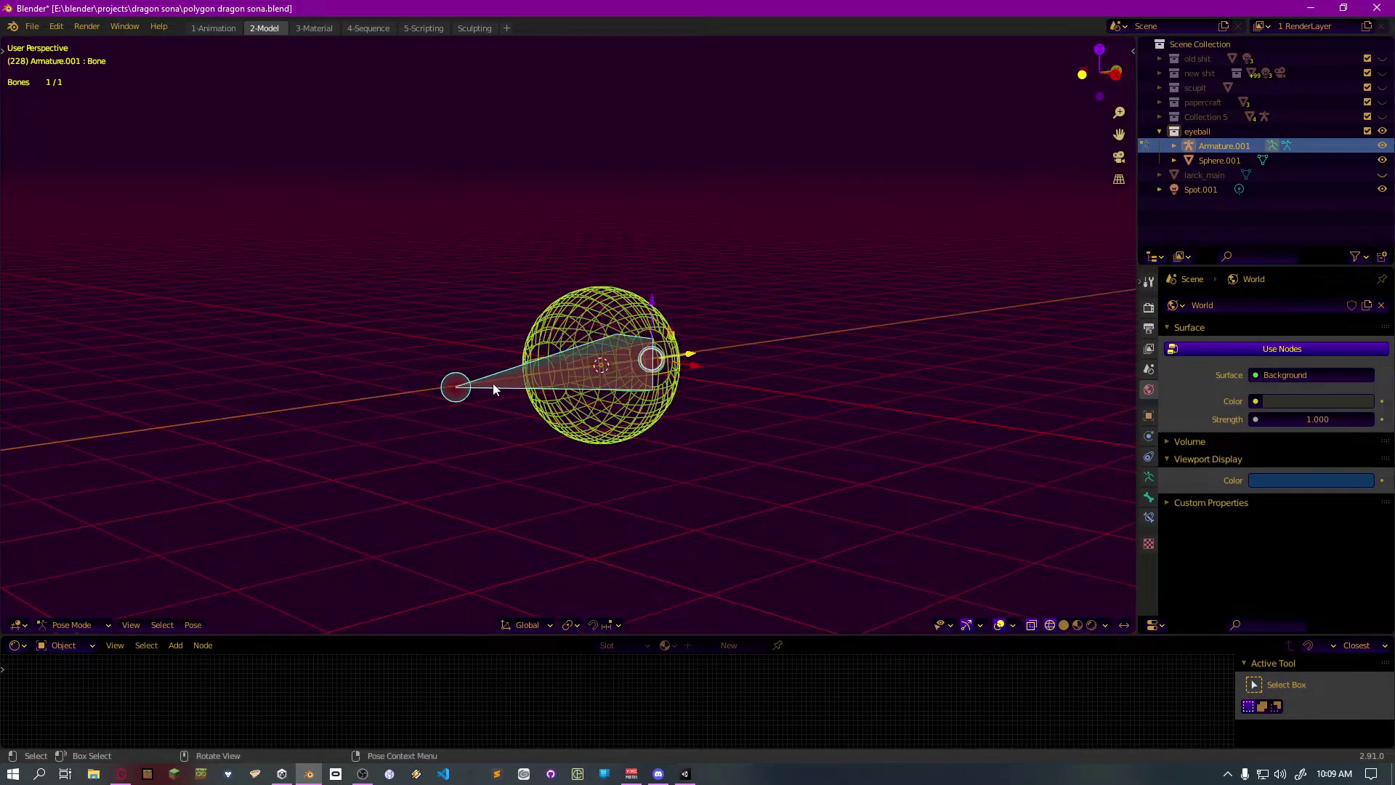
key(r)
key(Escape)
key(ctrl+z)
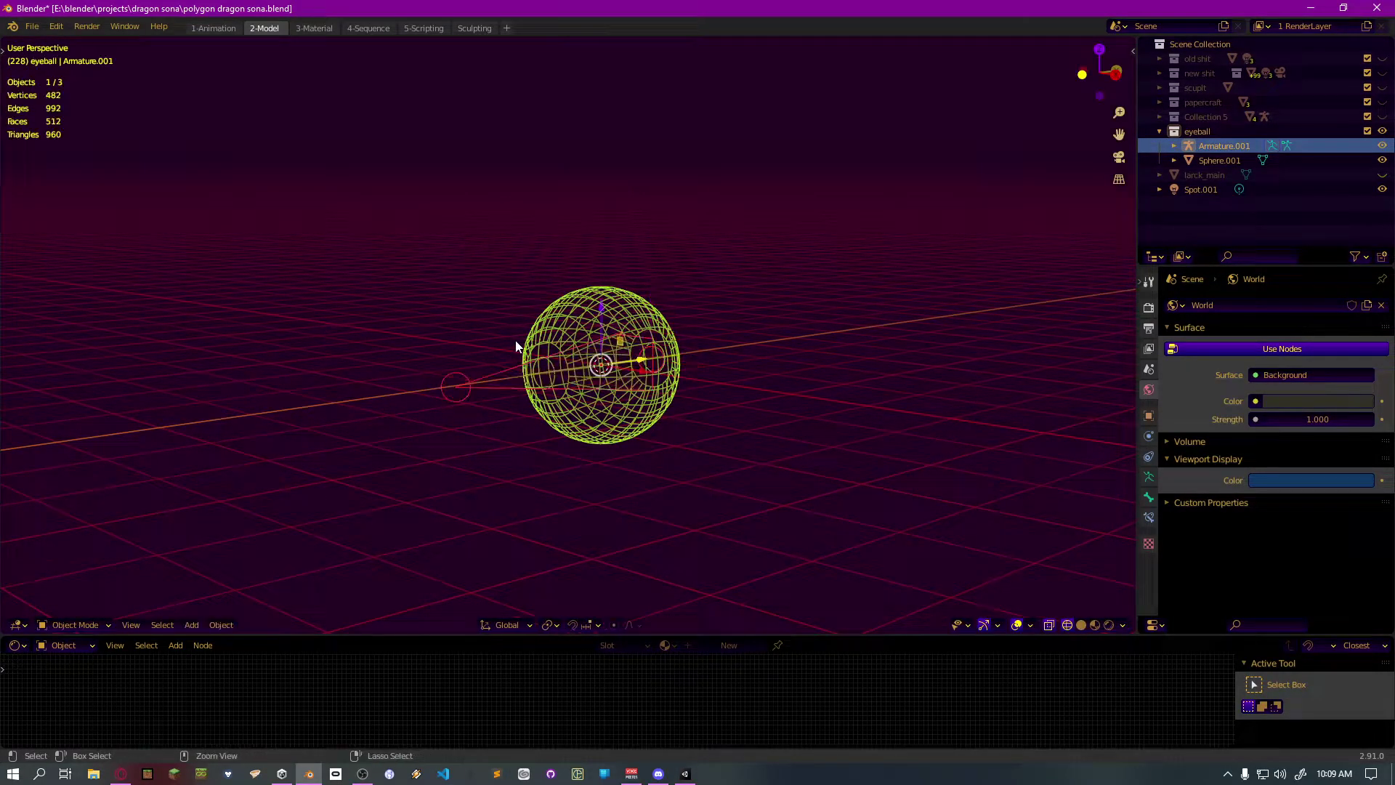
key(ctrl+z)
Select the sphere, then the armature, and parent the sphere to the eye bone via Ctrl+P > Bone
click(516, 340)
middle_drag(516, 340, 551, 336)
shift+click(505, 358)
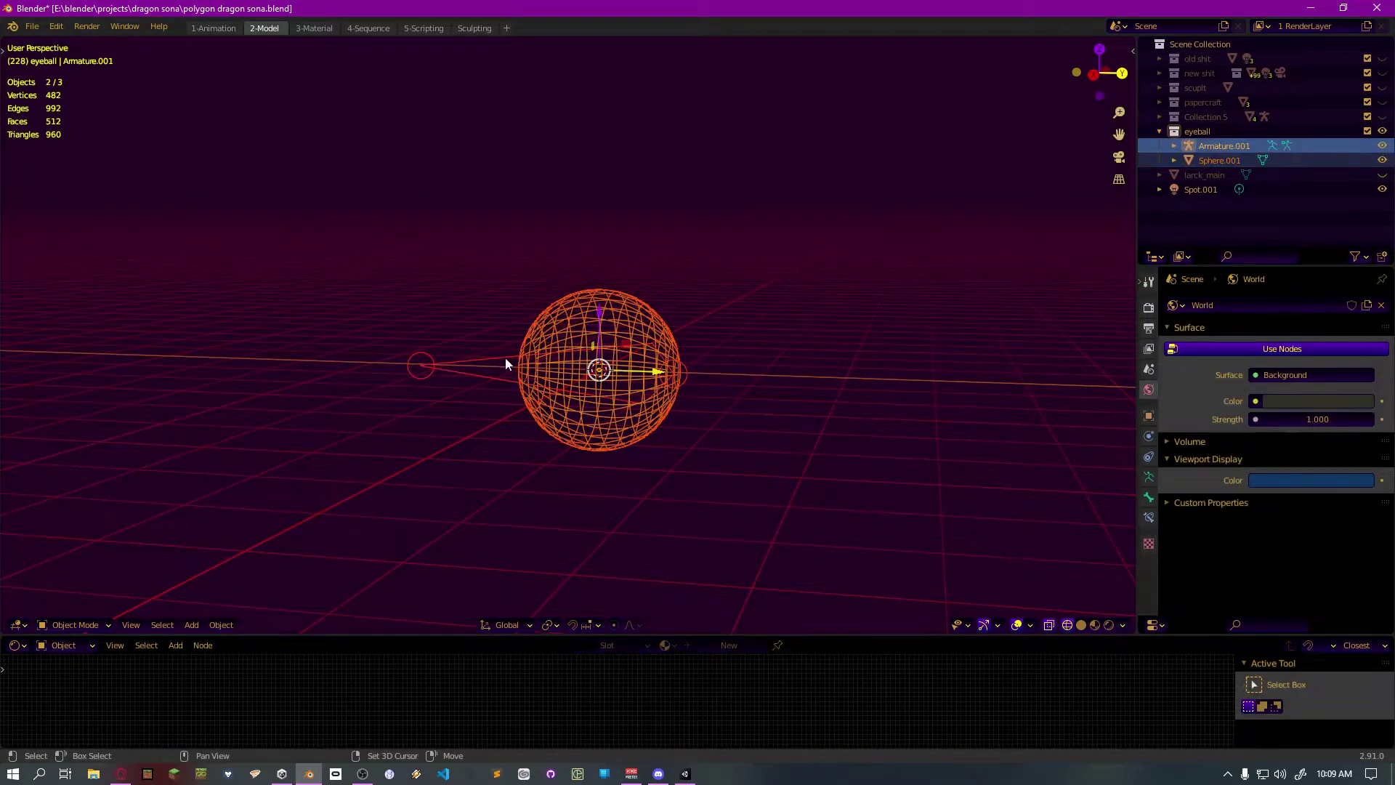
key(ctrl+p)
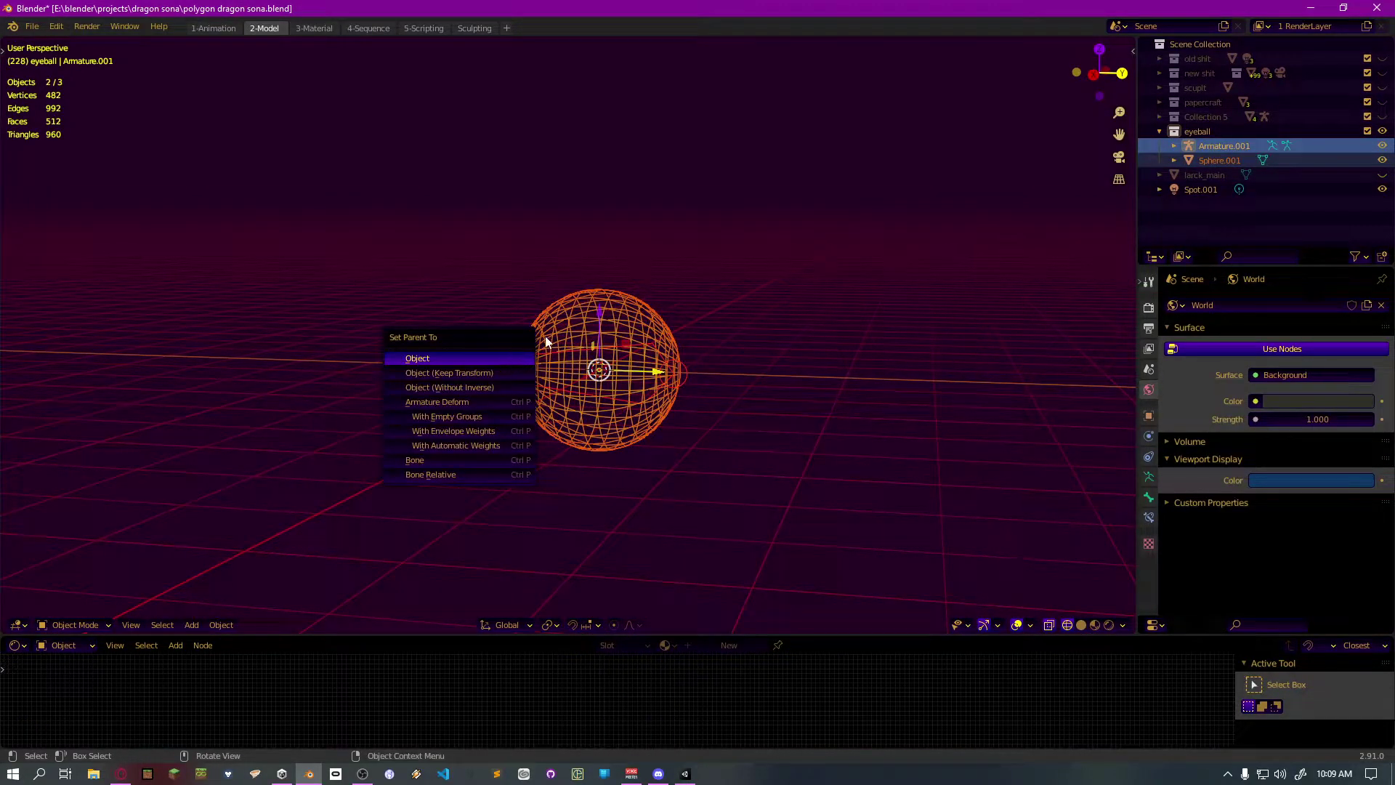
click(438, 460)
key(KP_3)
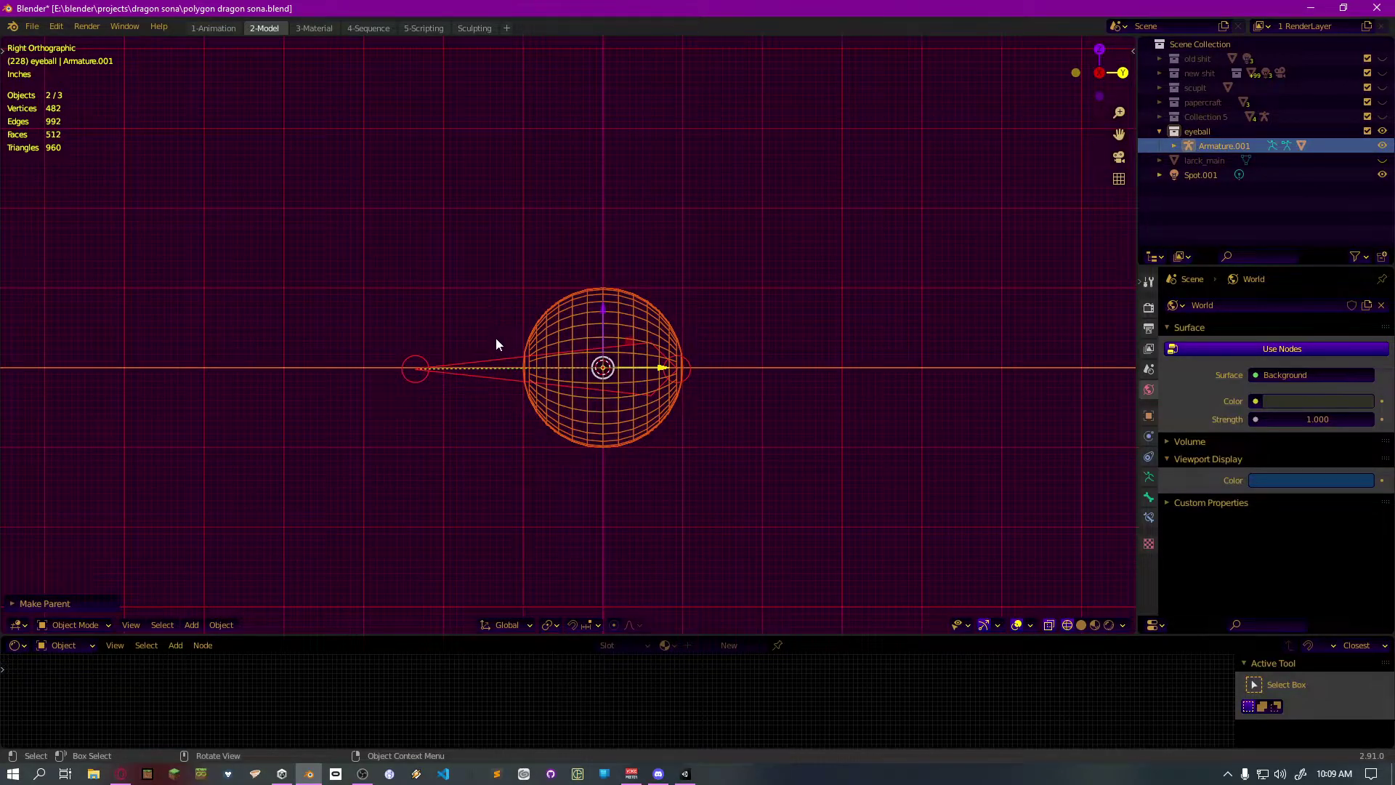
Put the armature in pose mode and switch the viewport to Material Preview shading
click(512, 369)
key(ctrl+Tab)
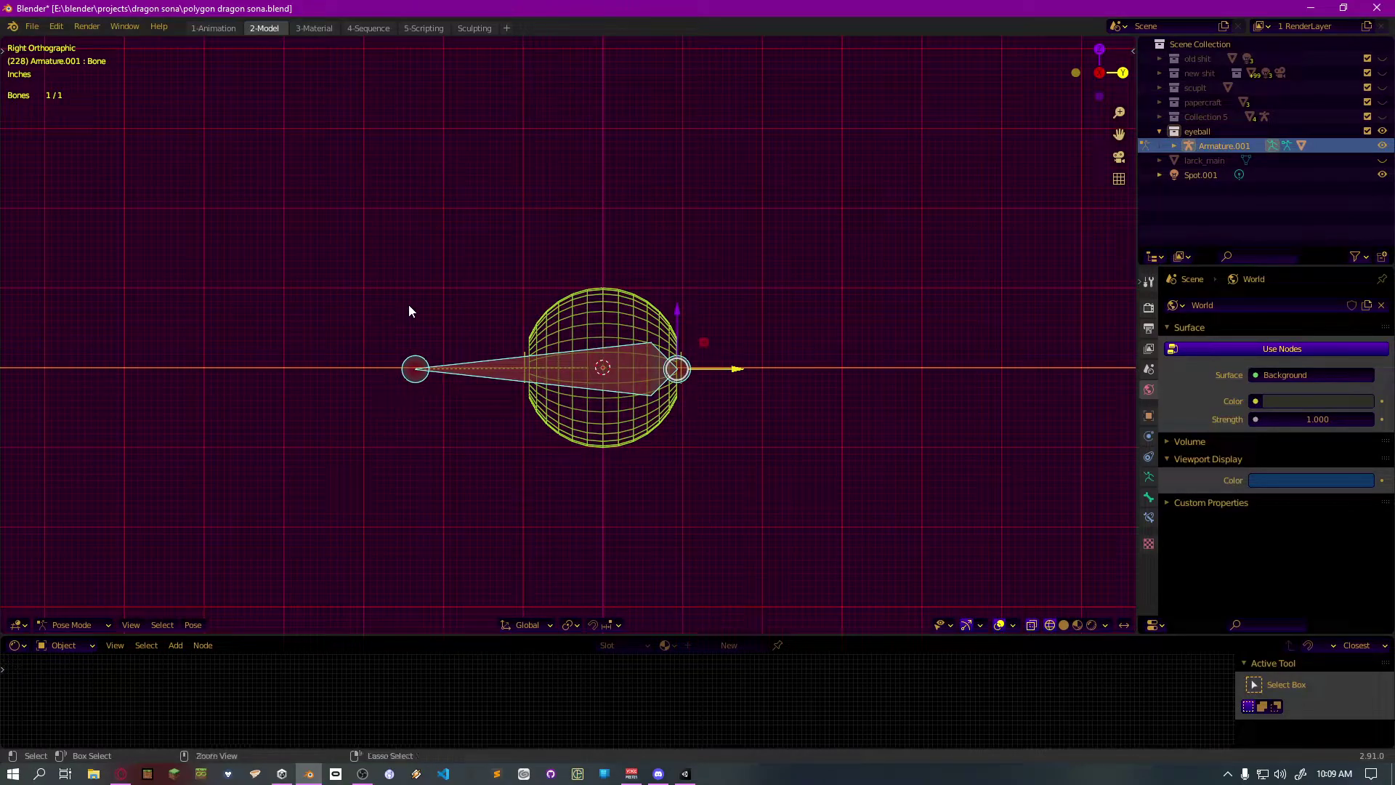
key(z)
click(493, 343)
key(z)
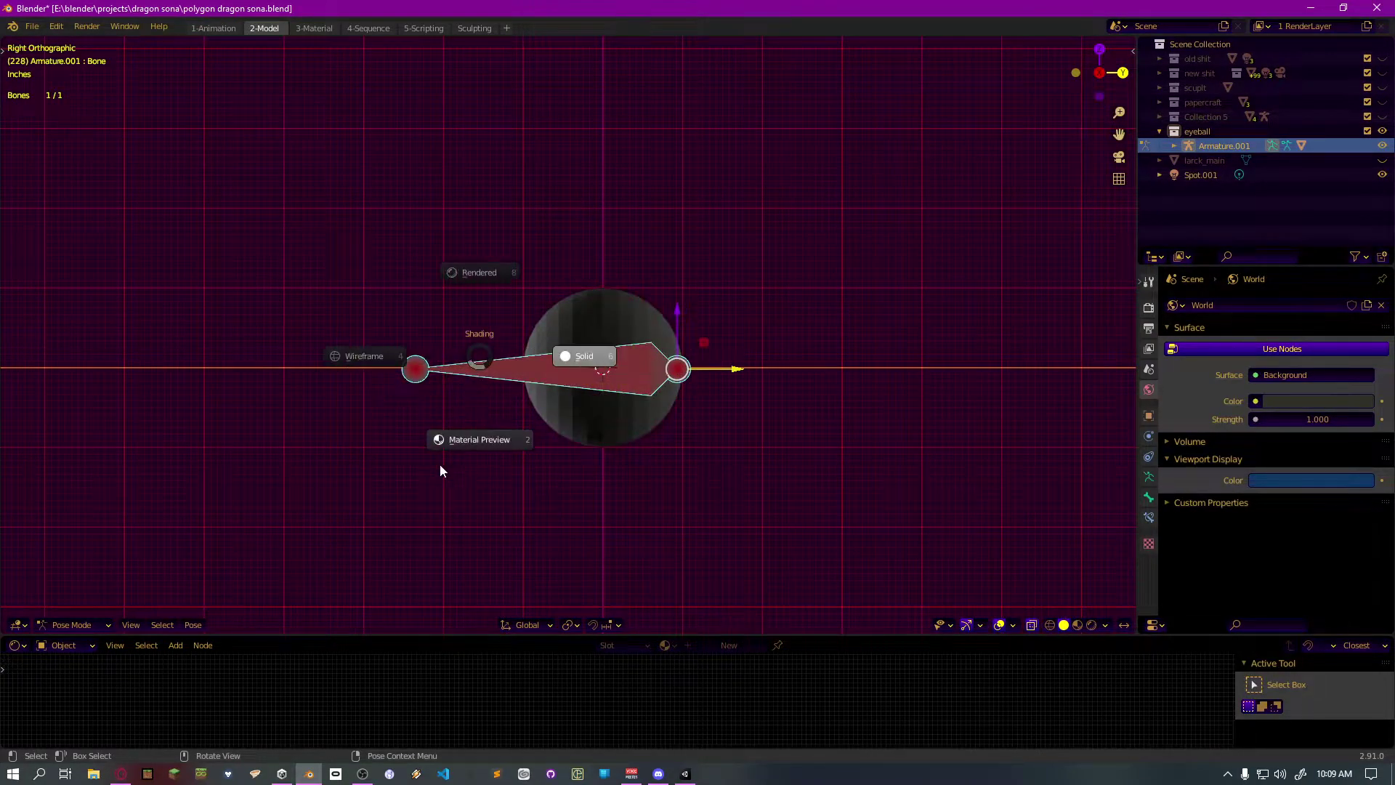
click(440, 464)
mouse_move(441, 458)
middle_down()
mouse_move(433, 378)
mouse_move(528, 373)
middle_up()
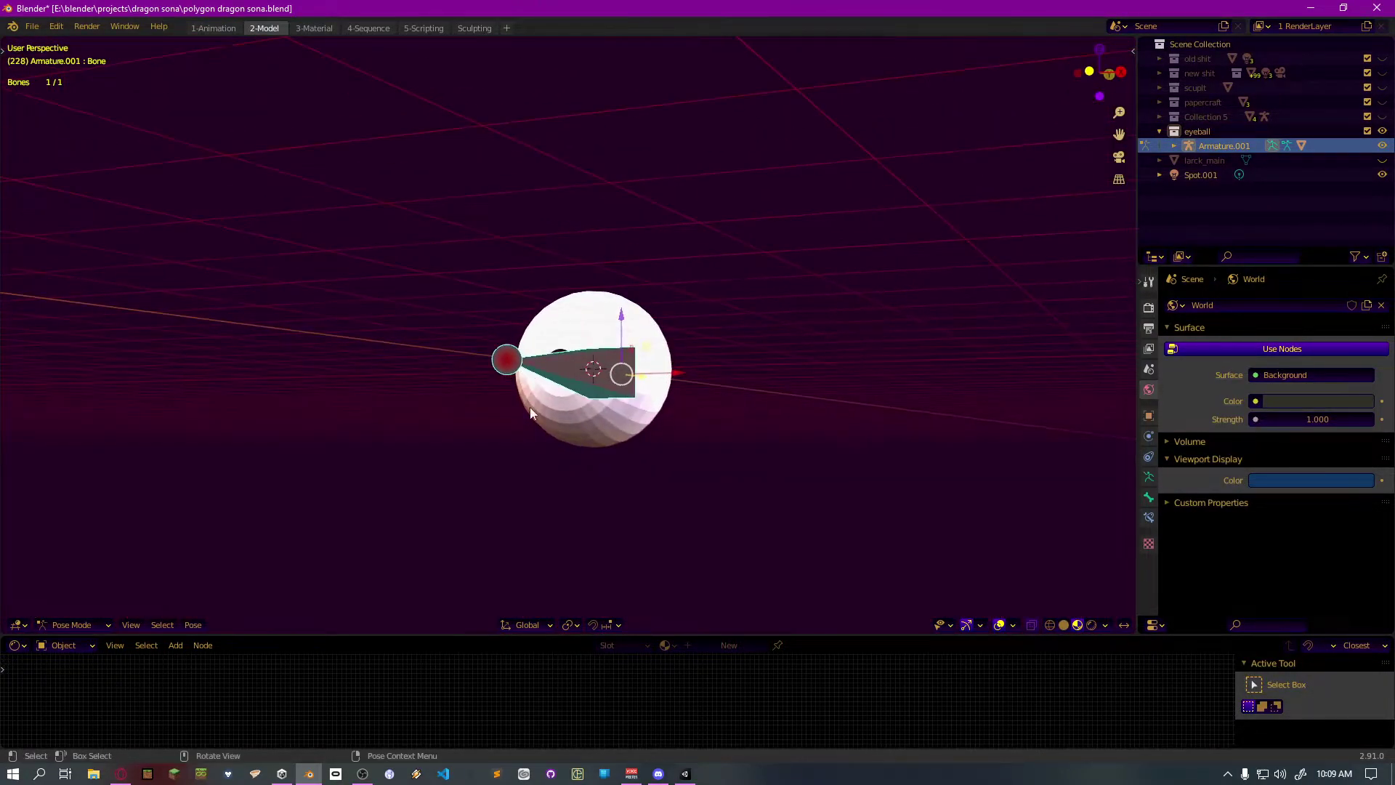
Free-rotate the eye bone with R R and confirm the rotation
key(r)
key(r)
key(Escape)
key(r)
key(r)
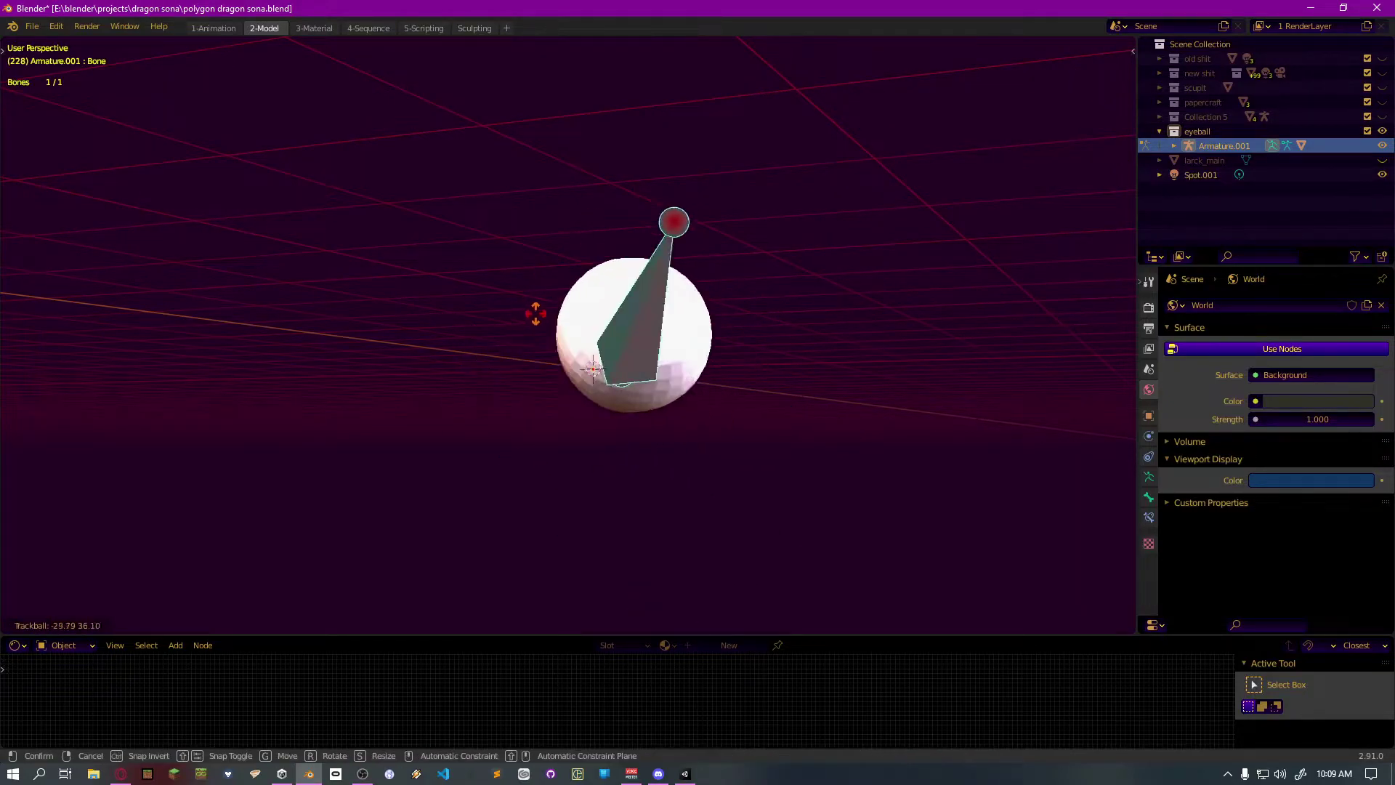
click(529, 285)
key(KP_1)
middle_drag(528, 287, 525, 434)
Reselect the armature and return to pose mode, leaving the eye bone at rest in Right Orthographic view
key(ctrl+Tab)
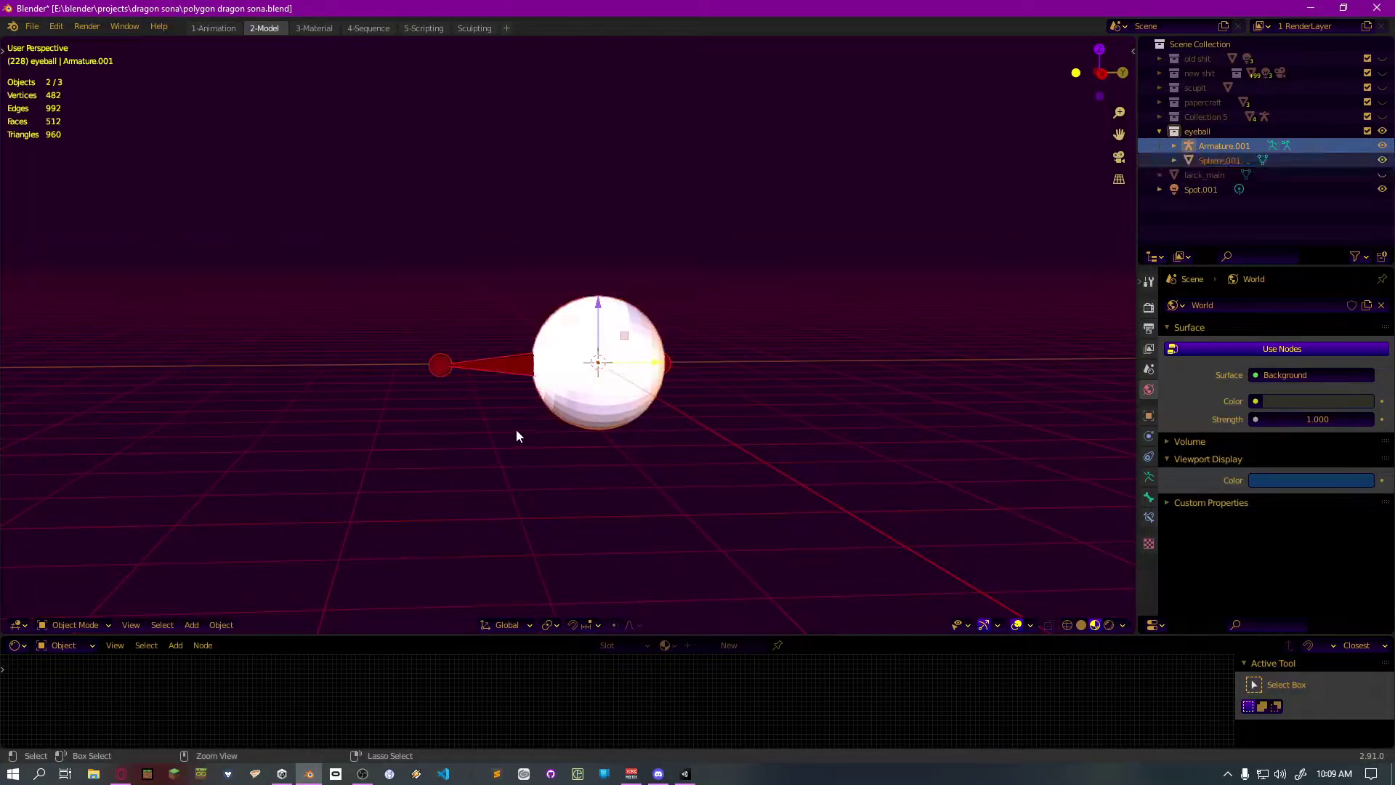
click(512, 428)
click(508, 357)
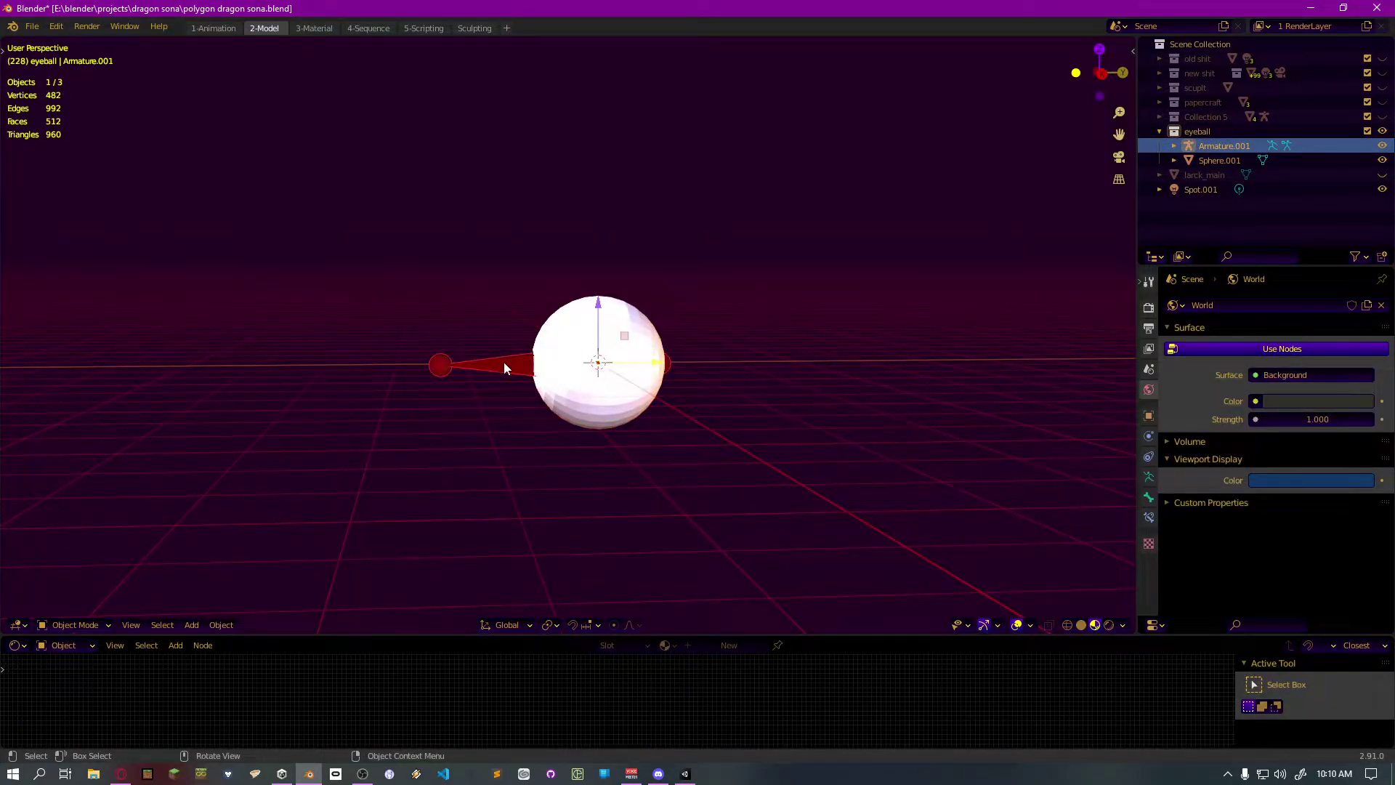
key(g)
right_click(509, 229)
key(ctrl+Tab)
key(r)
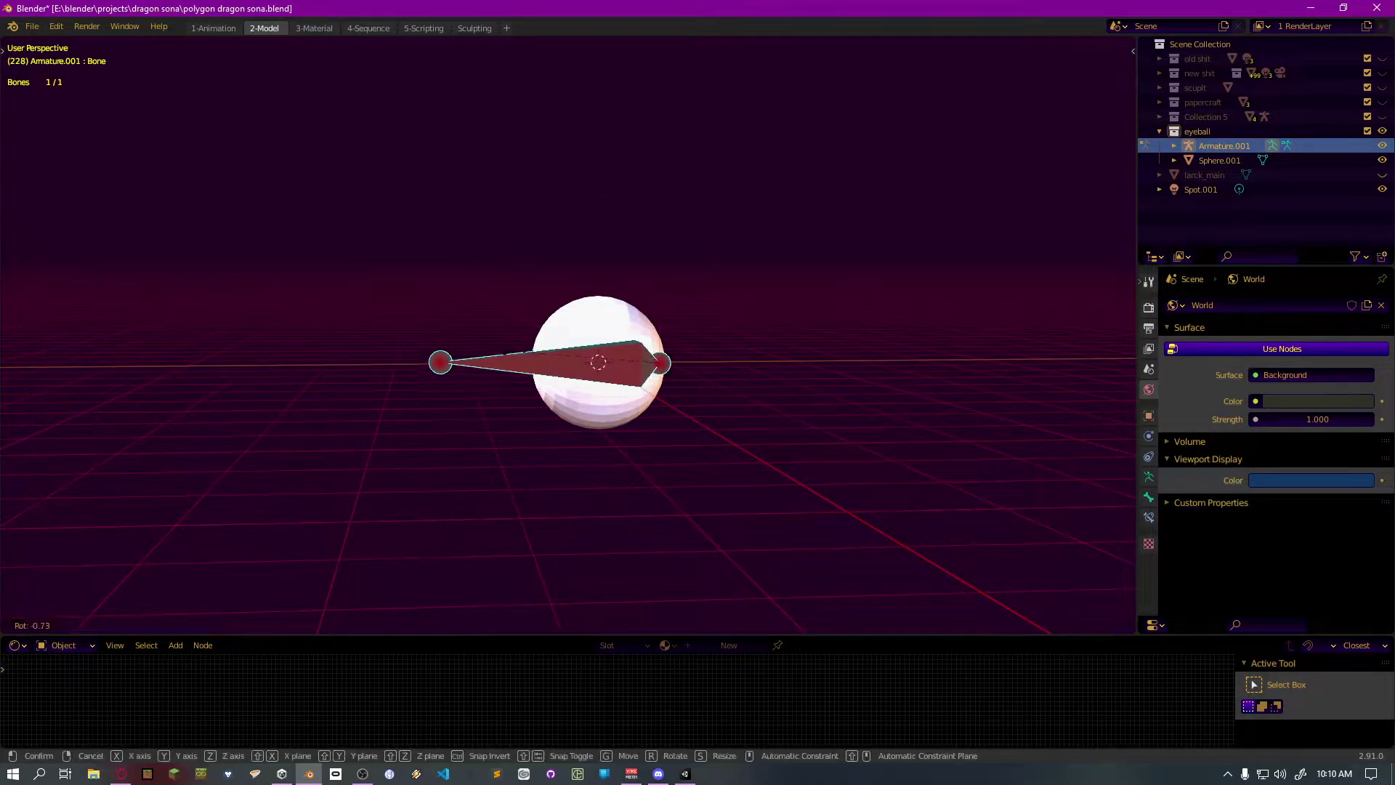
right_click(512, 346)
middle_drag(488, 250, 547, 280)
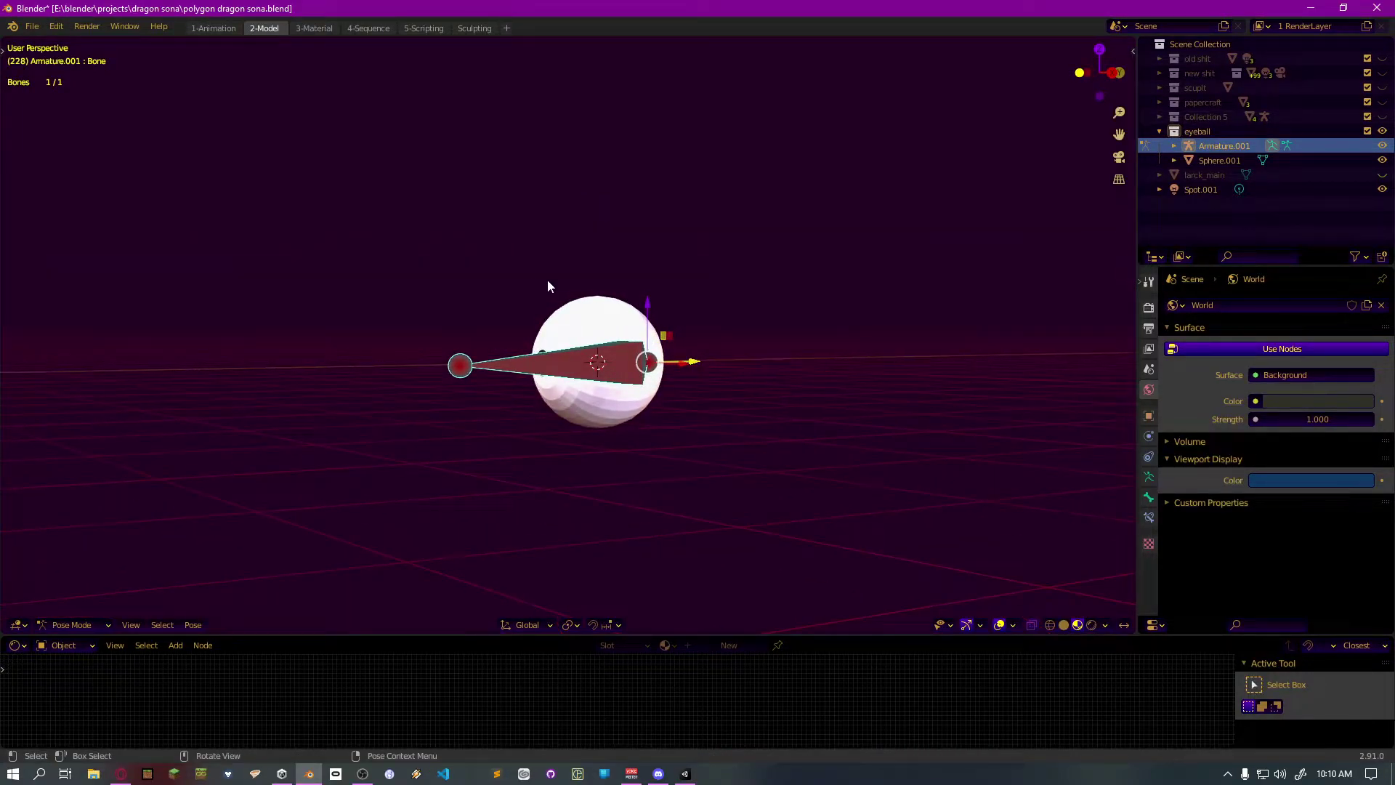
key(KP_3)
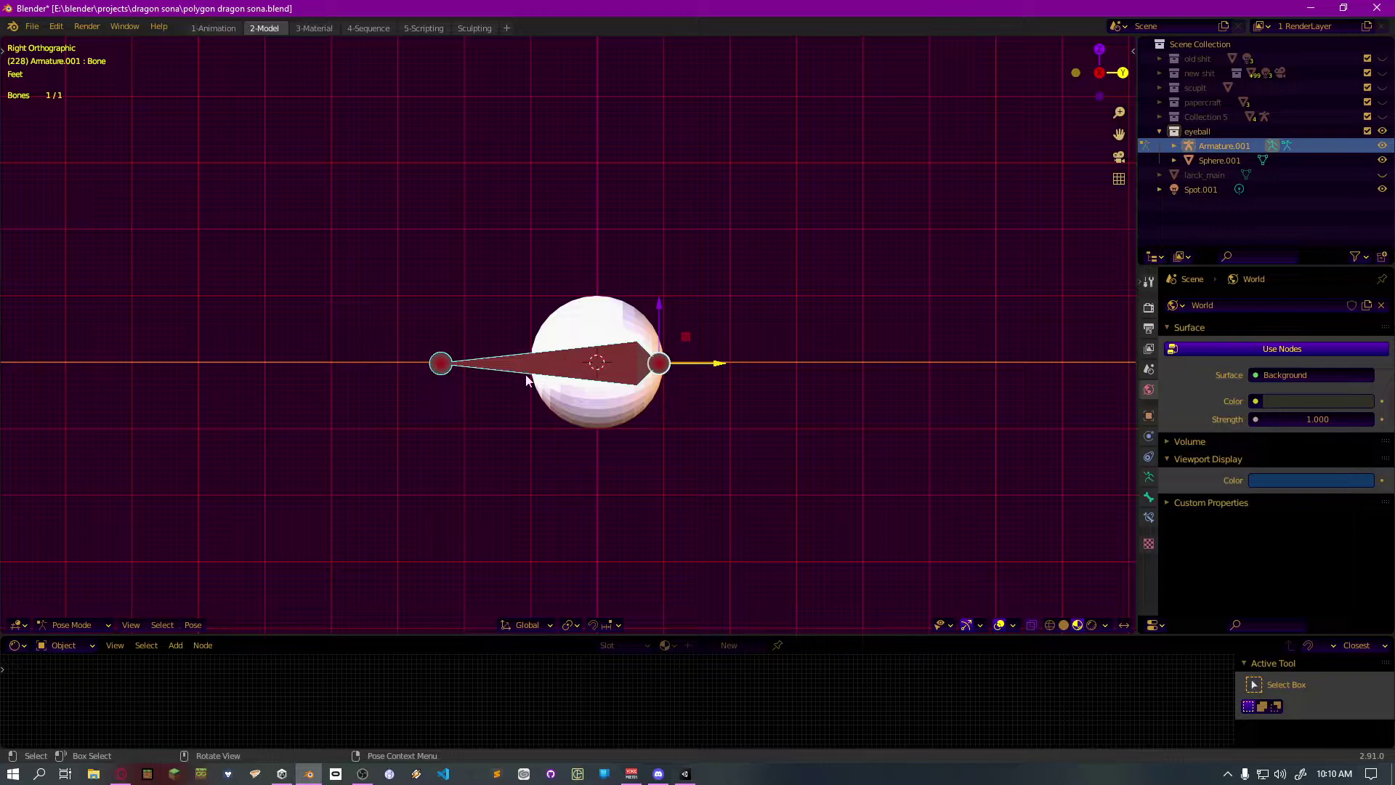
In armature Edit Mode, move the bone's head joint to the sphere's centre
key(ctrl+Tab)
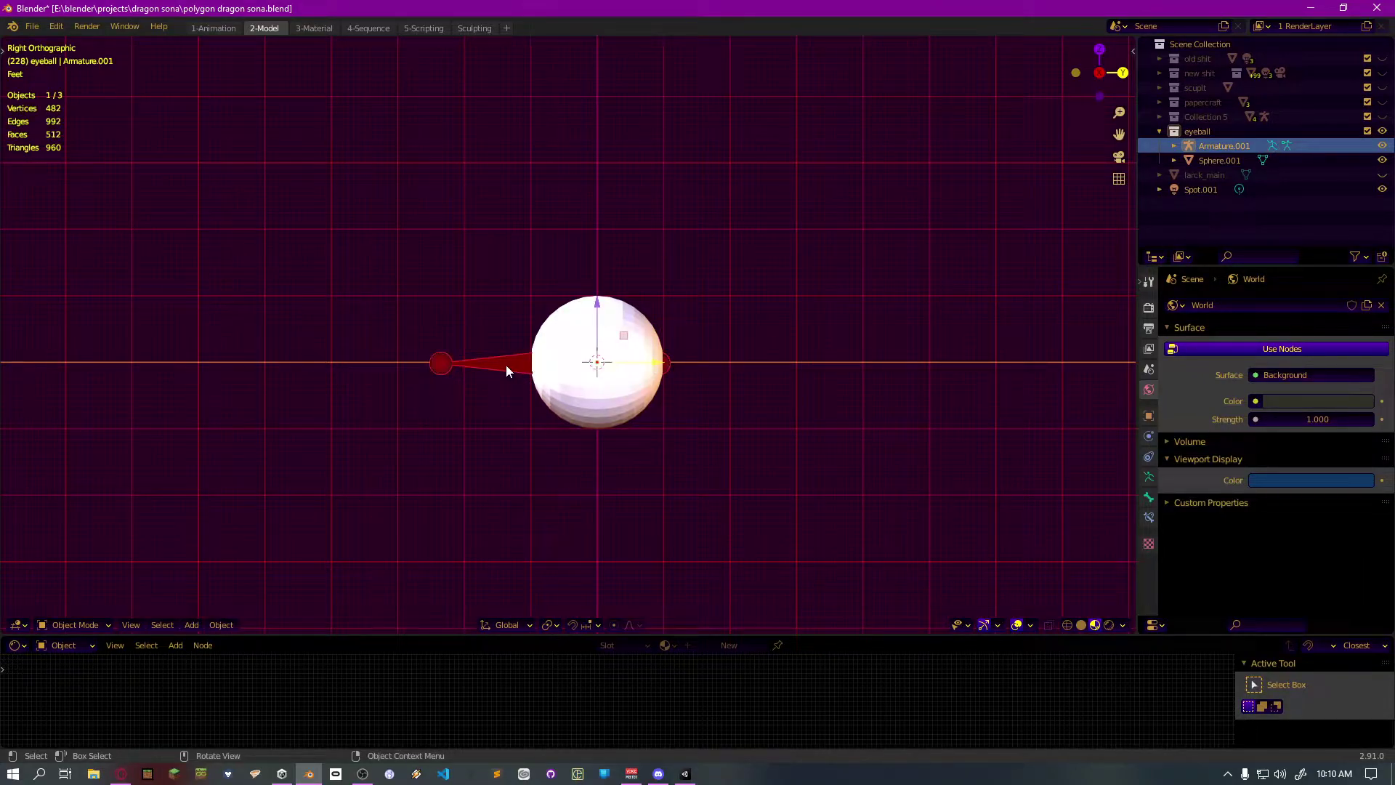
key(Tab)
click(440, 362)
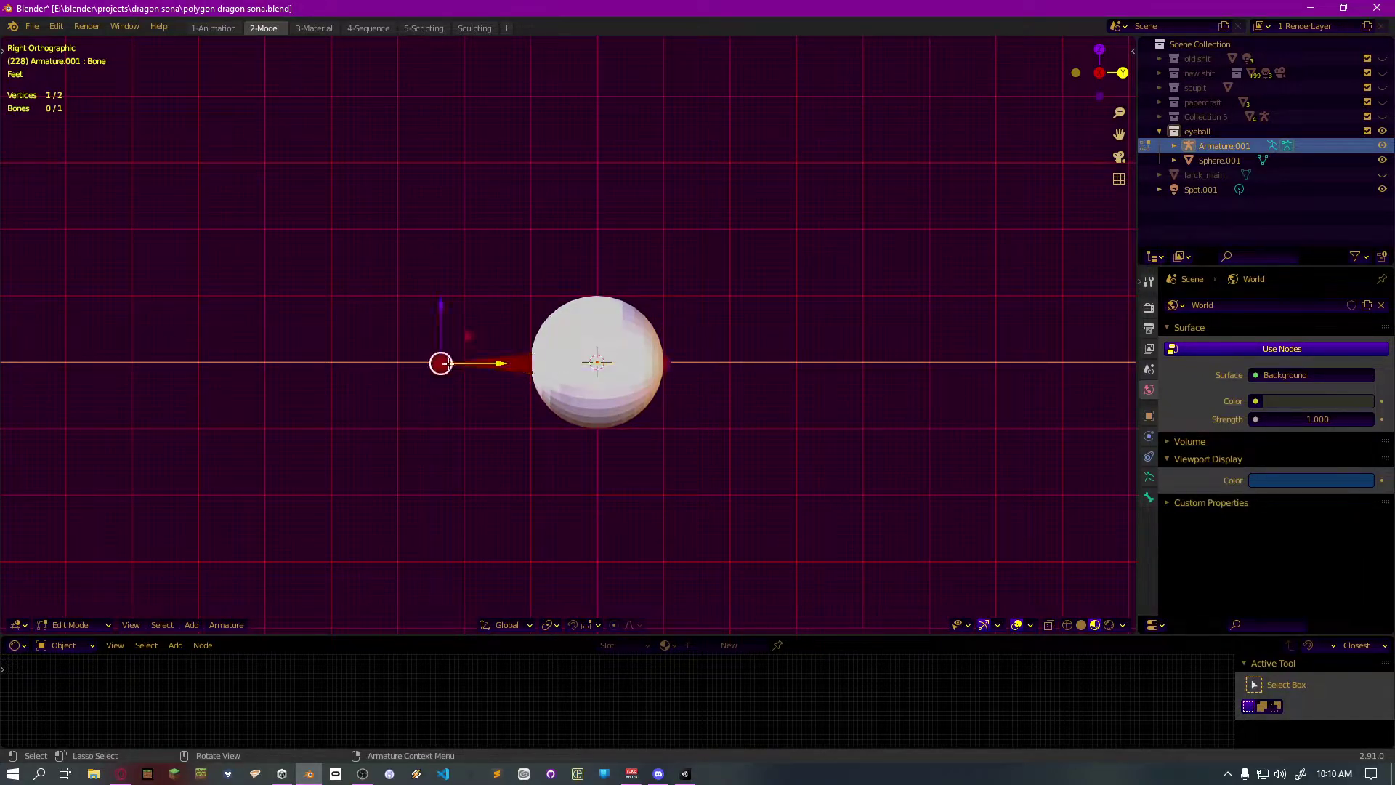
key(shift+z)
scroll(404, 290, up, 4)
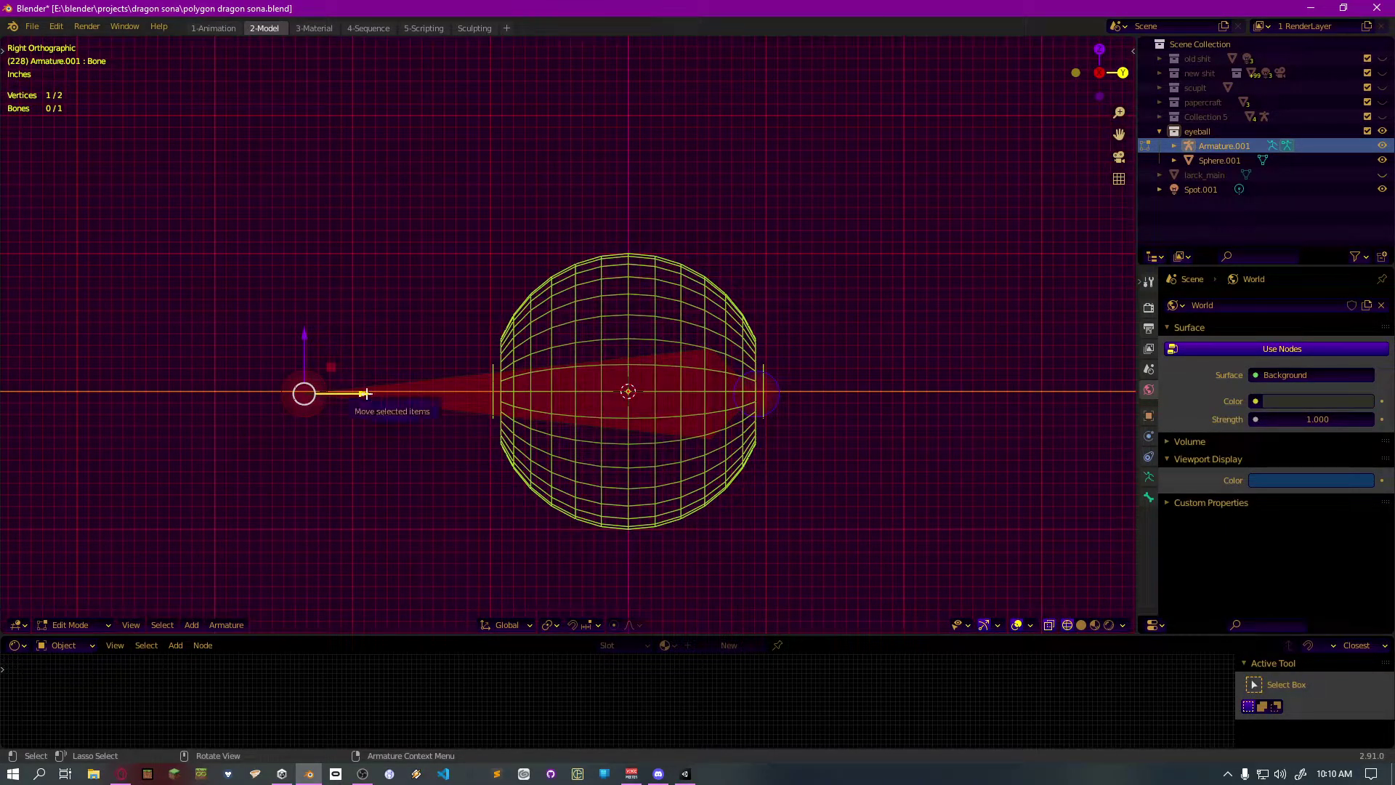
key(g)
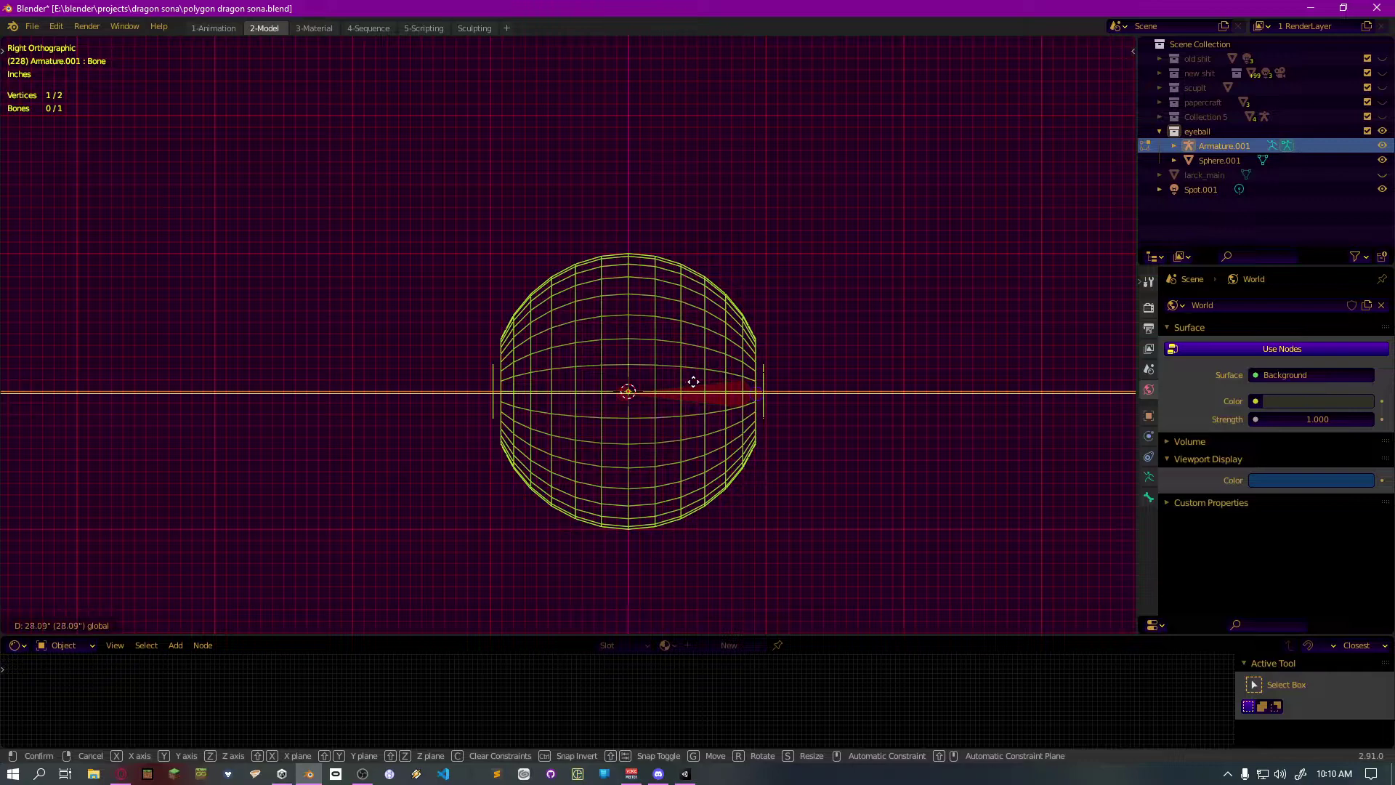
click(657, 386)
Extrude Bone.001 from the centre joint out to the left
key(e)
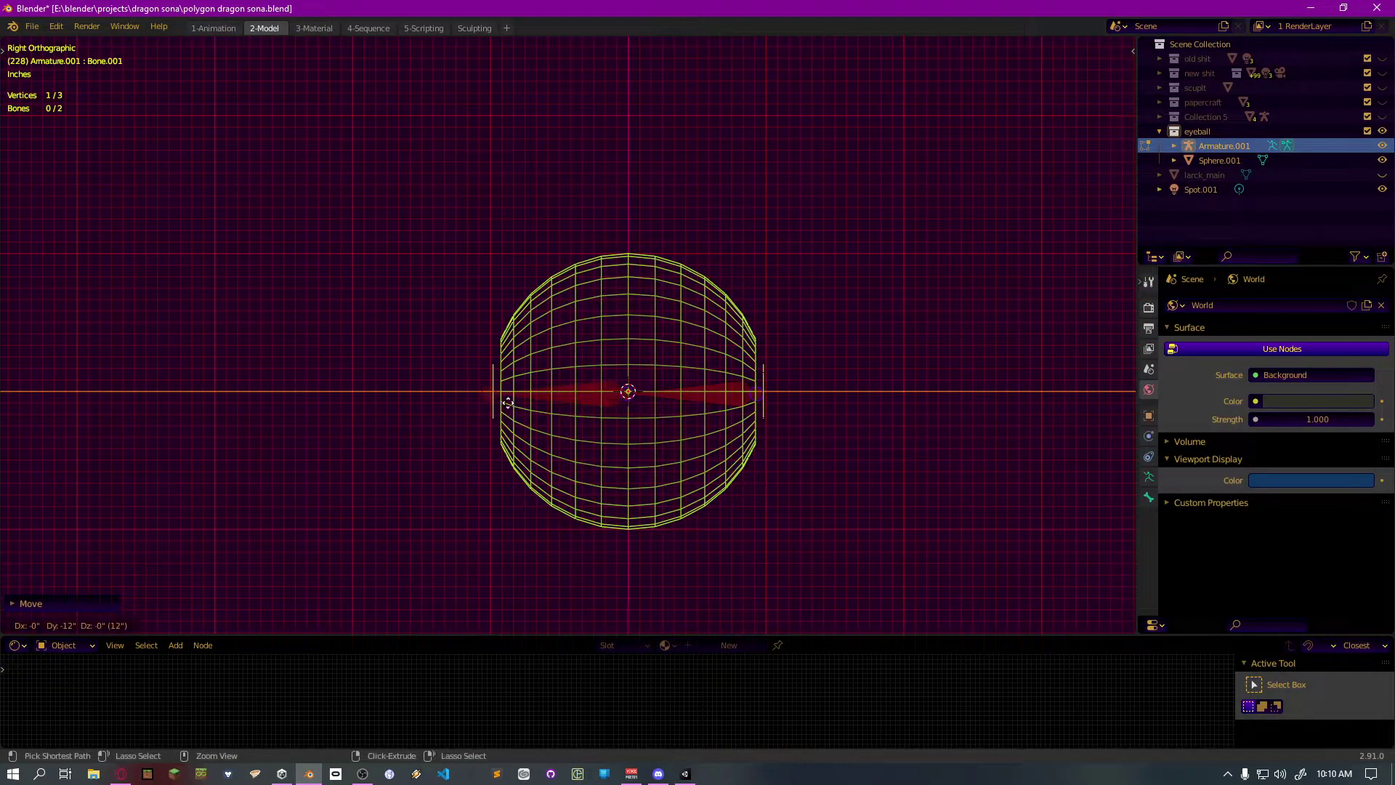
click(513, 403)
click(688, 385)
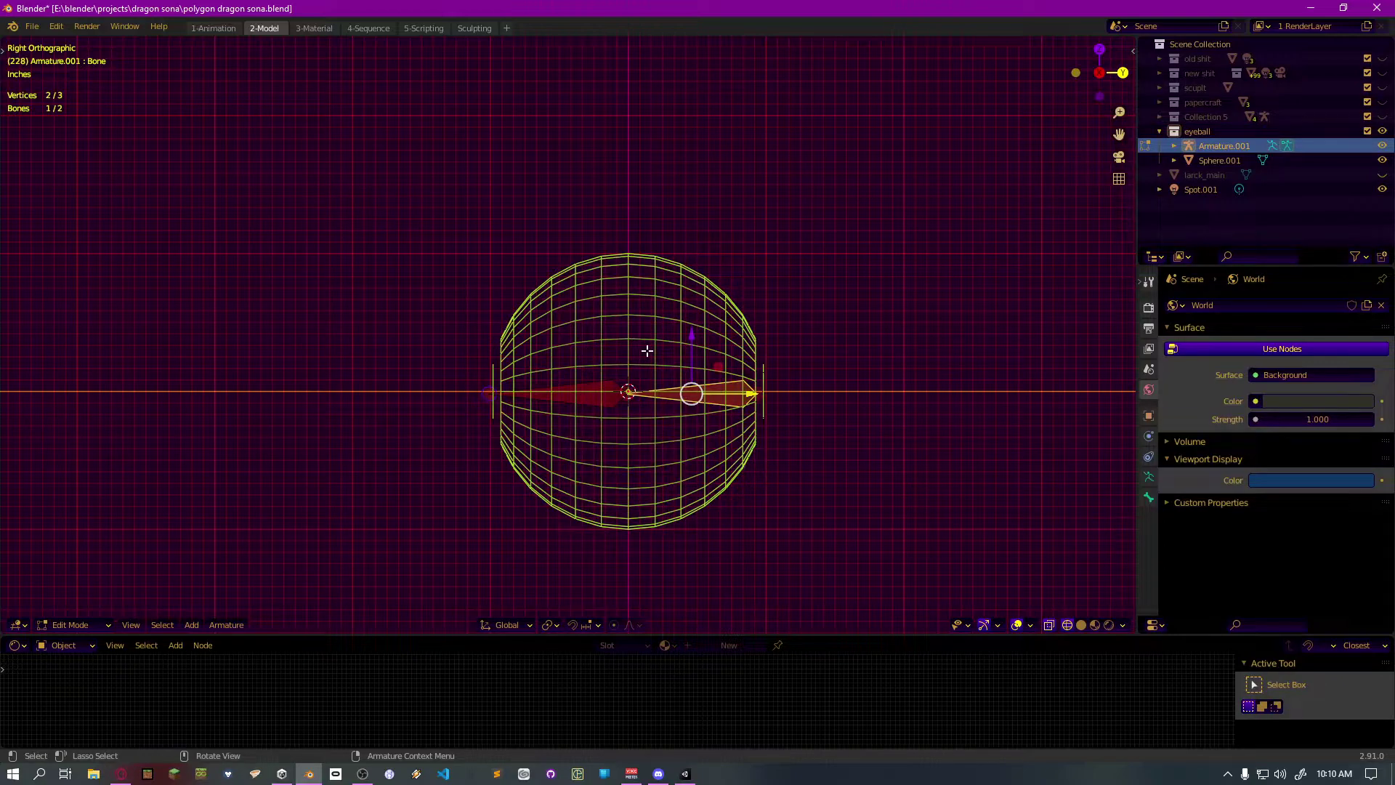
Parent the eyeball sphere to the armature with empty groups
key(Tab)
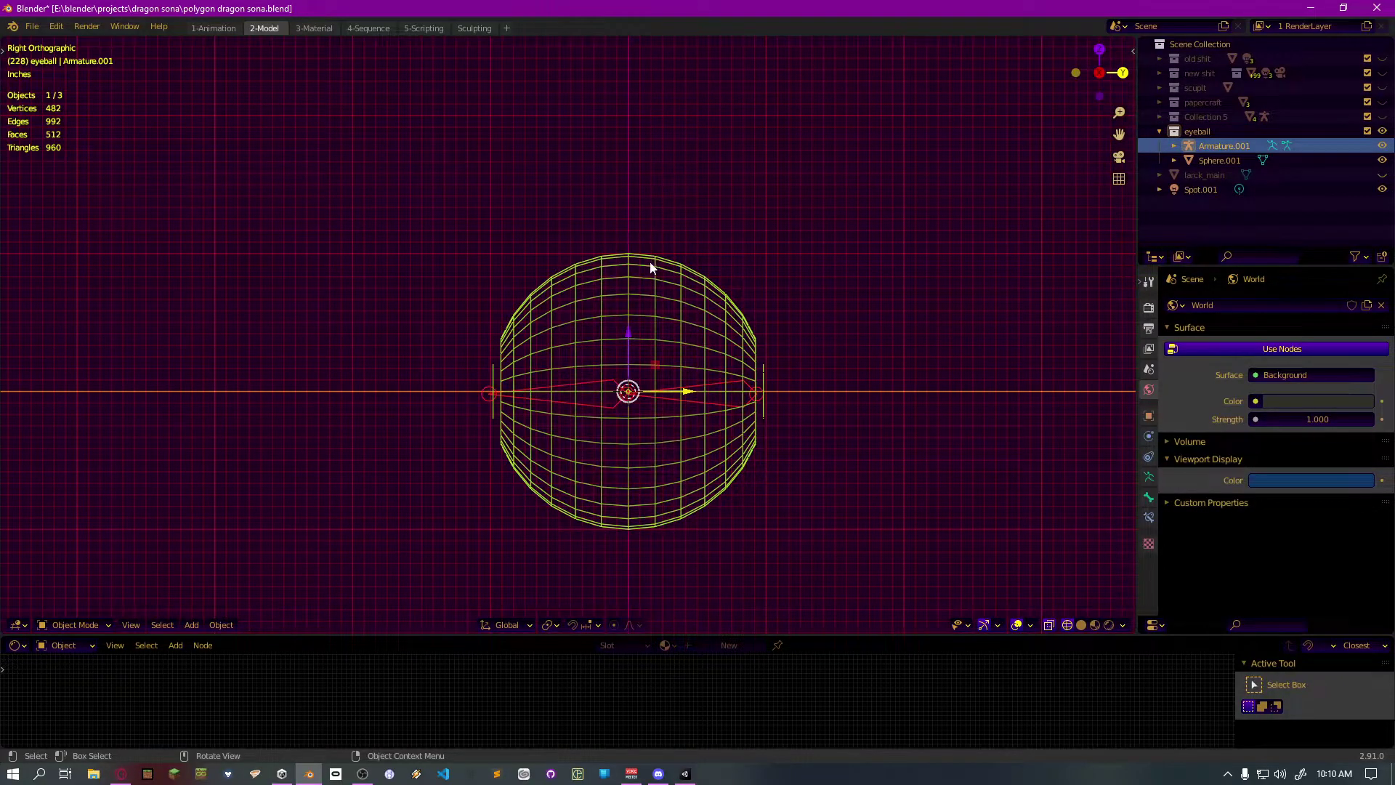
click(651, 269)
shift+click(746, 386)
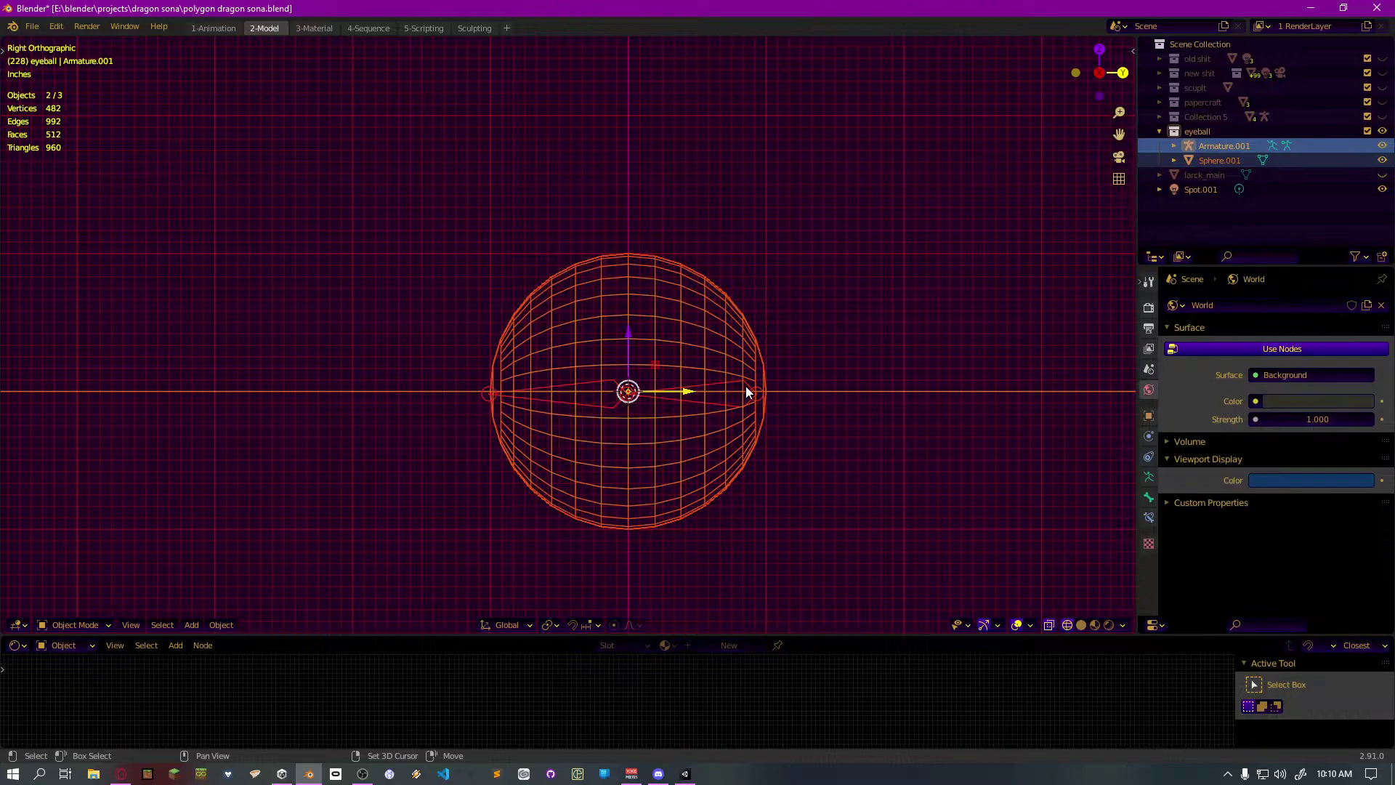
key(ctrl+p)
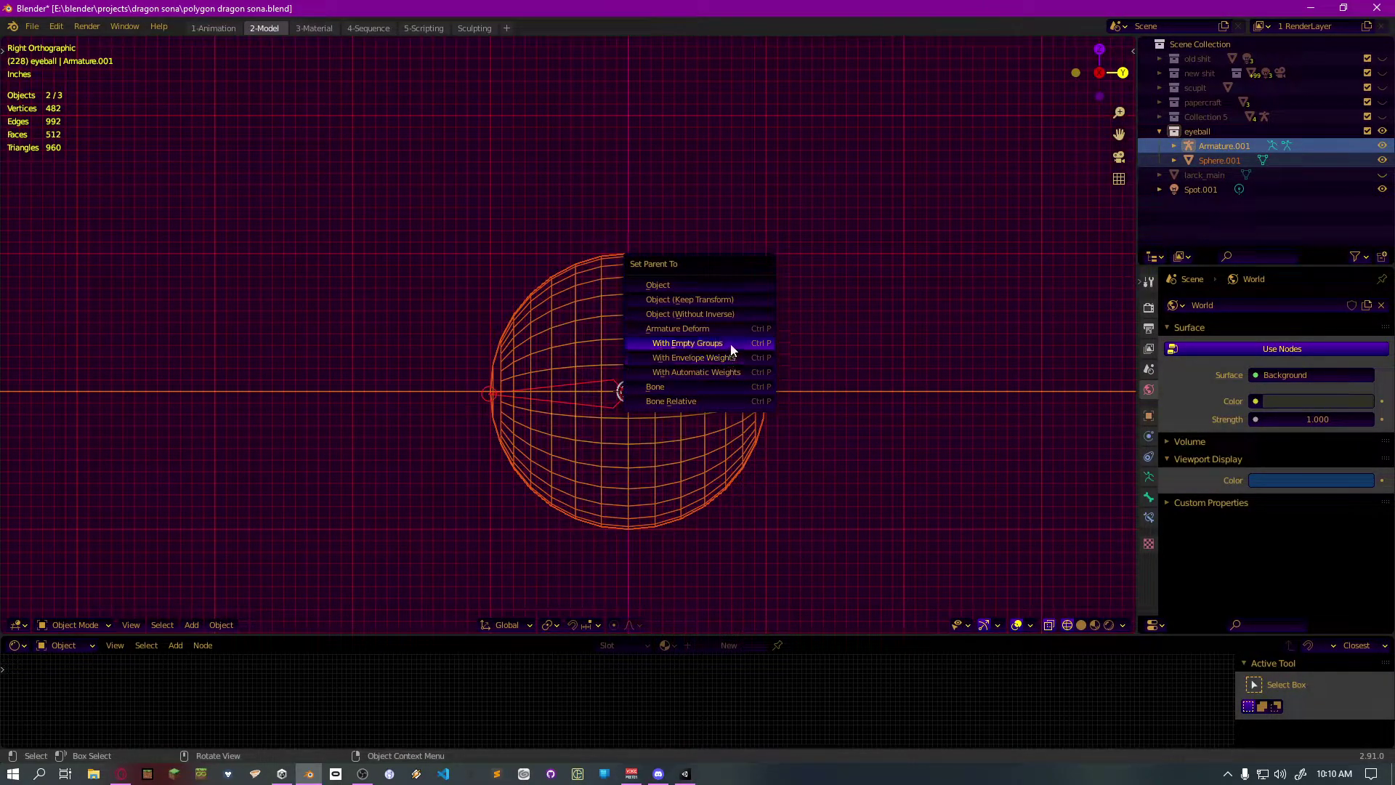
click(730, 358)
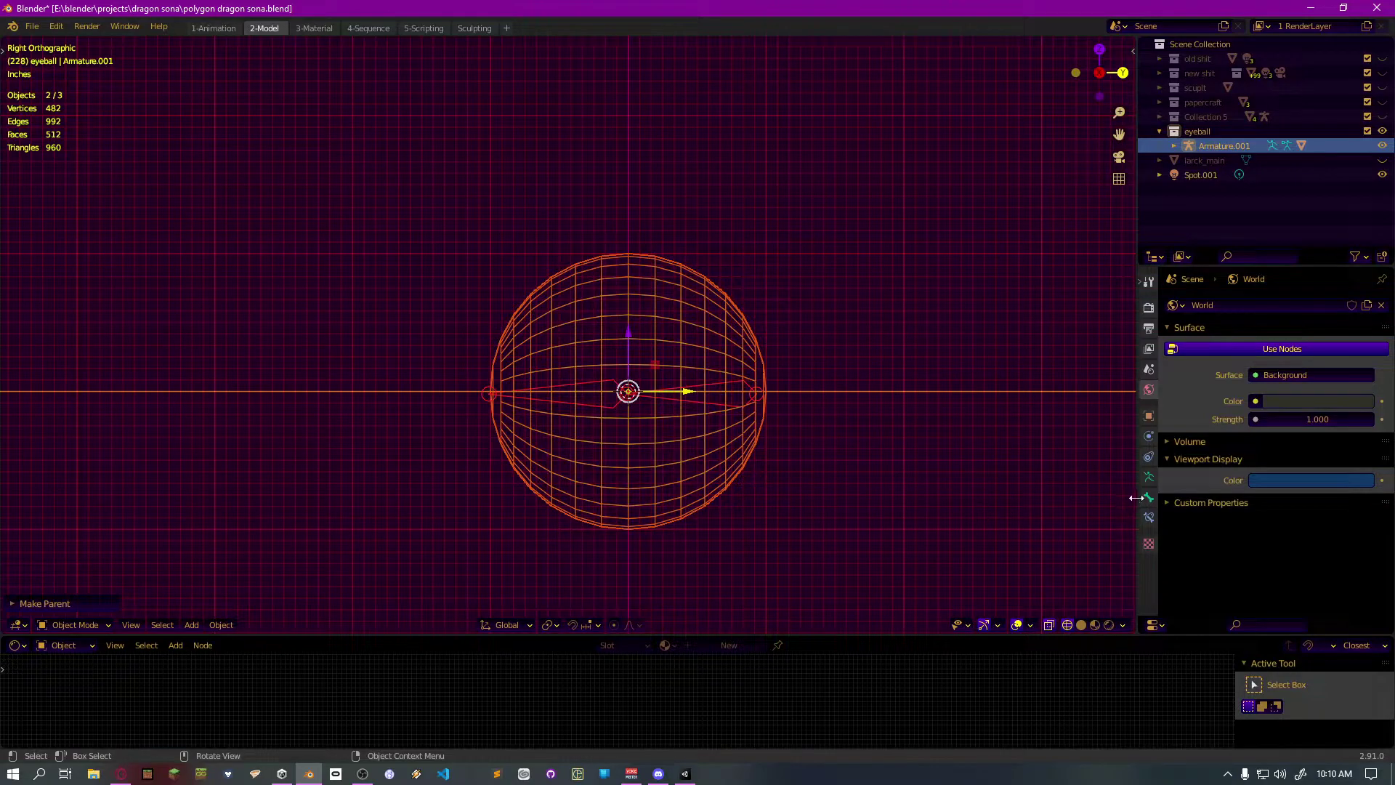
click(732, 340)
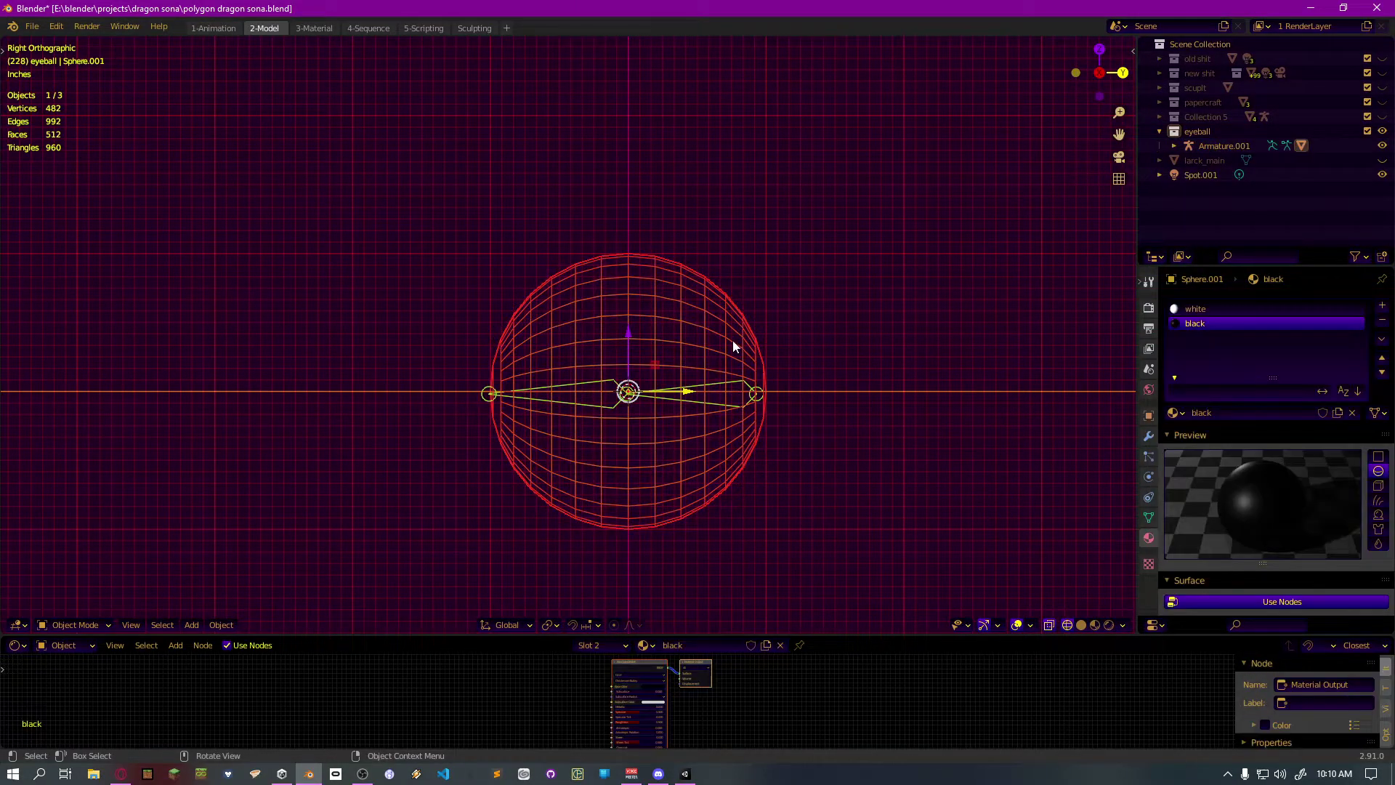
Edit the names of the sphere's Bone and Bone.001 vertex groups
click(1149, 518)
click(1224, 466)
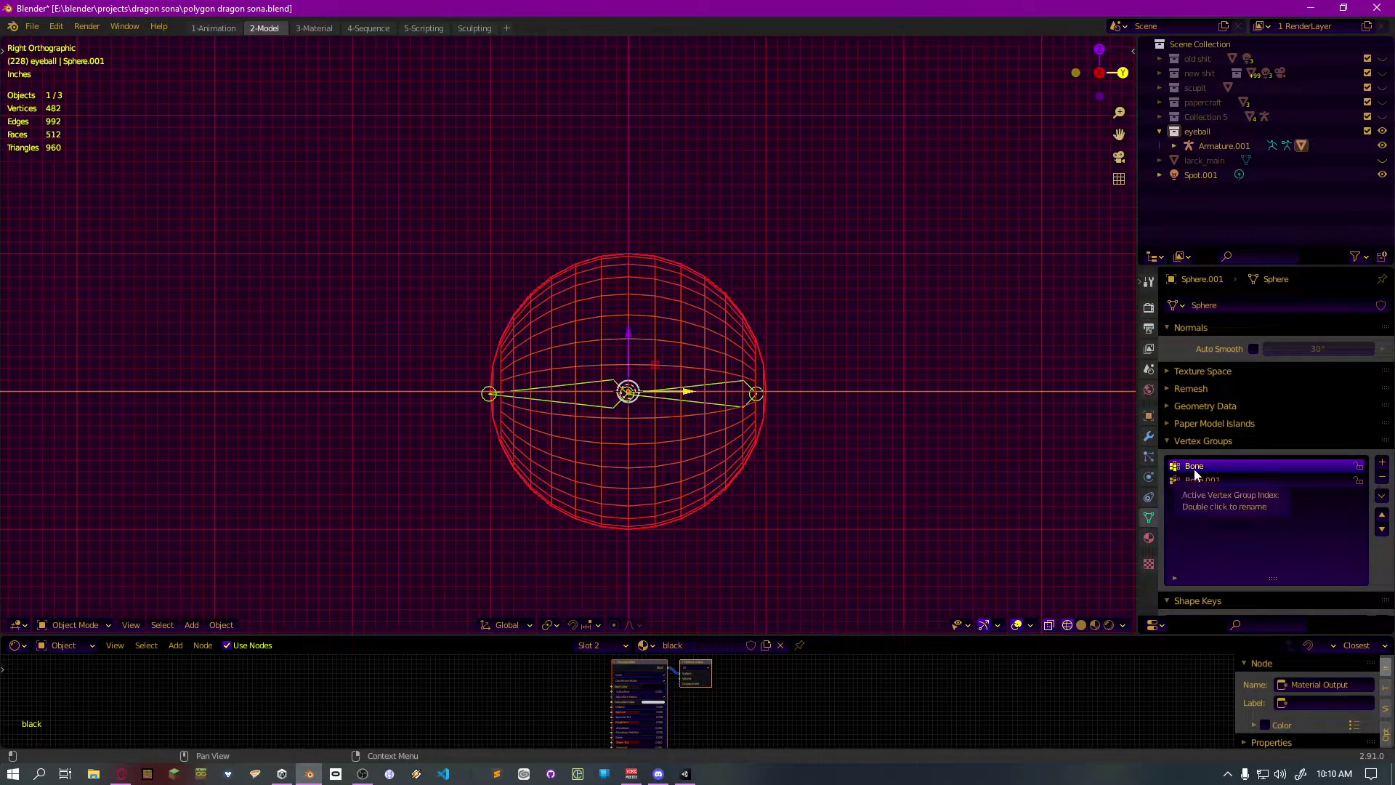
double_click(1196, 468)
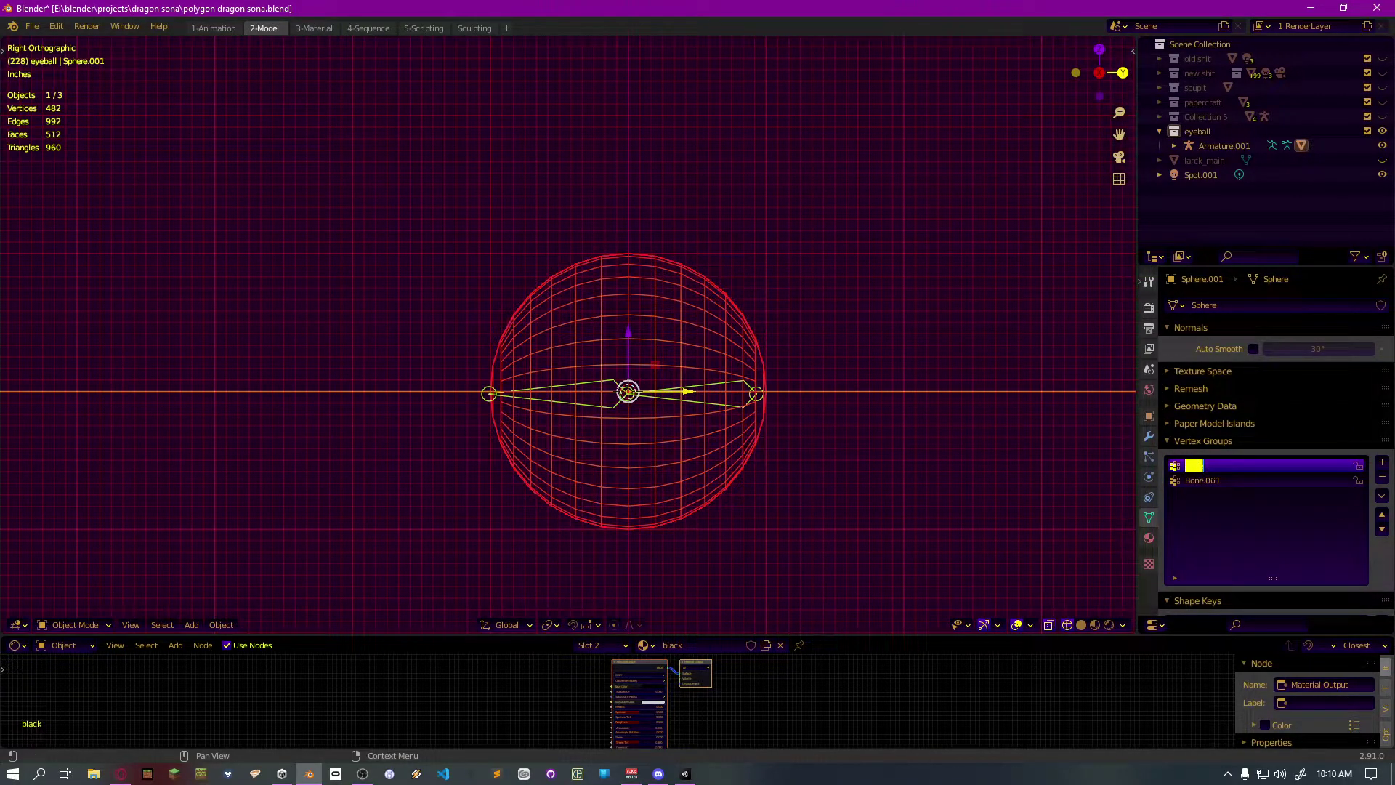
text(ar)
key(ctrl+a)
key(End)
double_click(1209, 480)
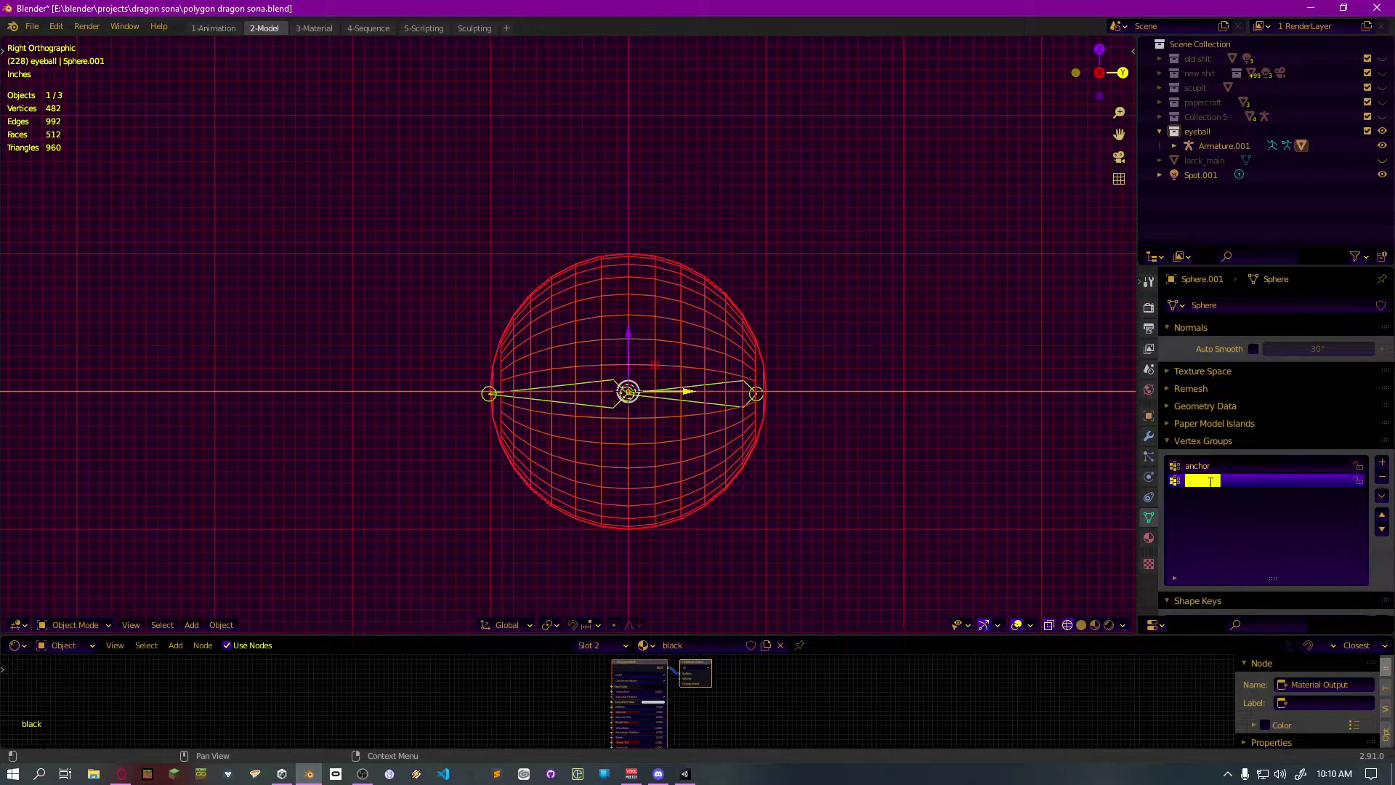
text(rotator)
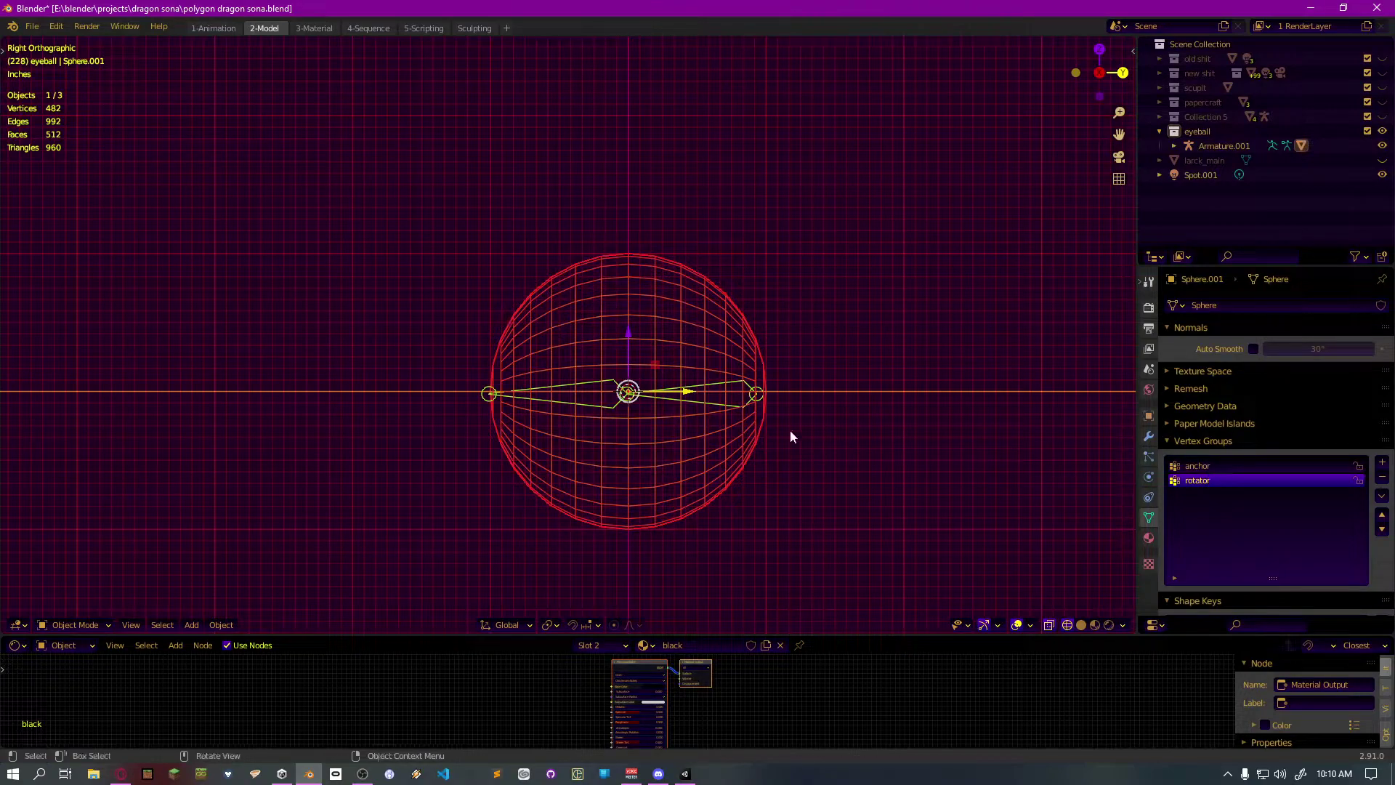
In armature Edit Mode, rename the first bone to 'anchor' in the Bone tab
click(709, 388)
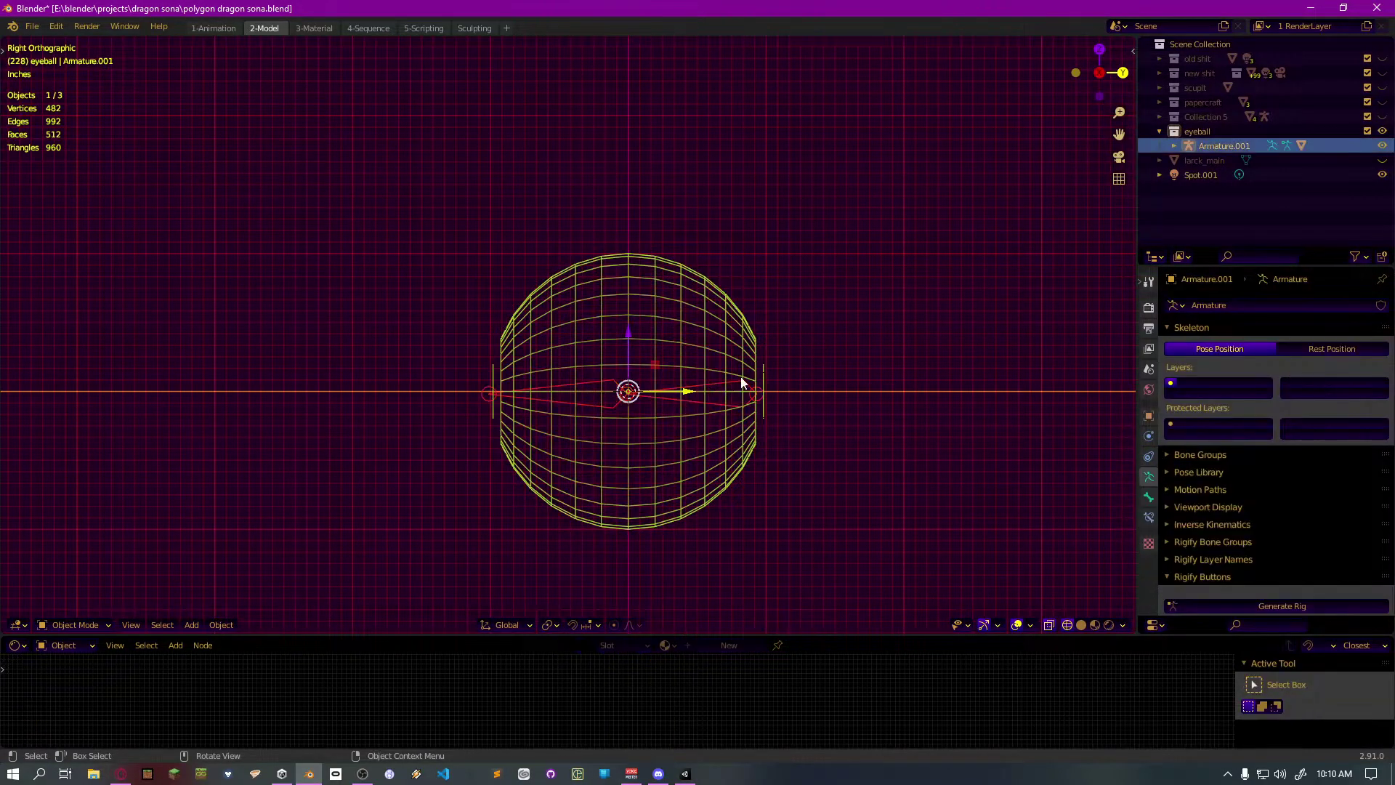
click(727, 381)
click(727, 381)
key(Tab)
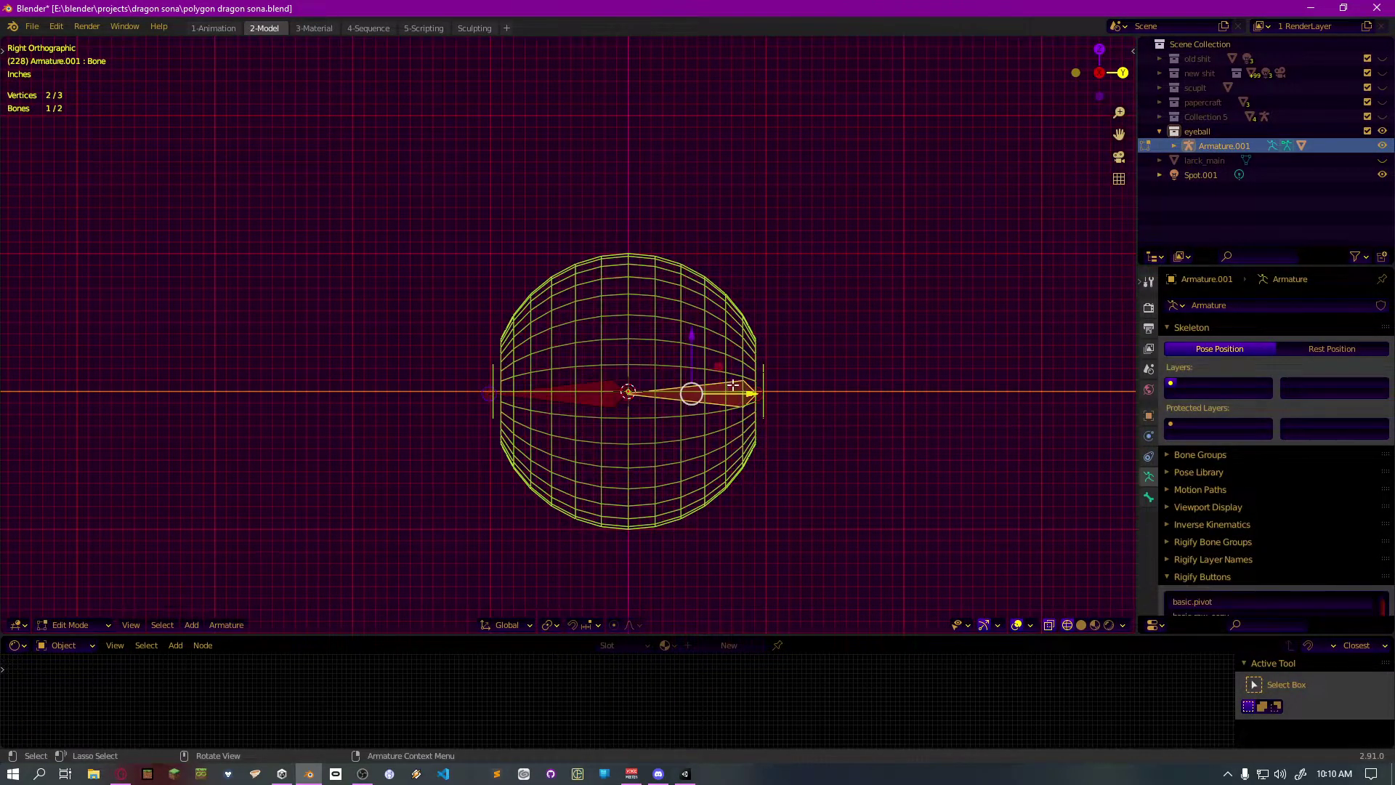
click(1149, 497)
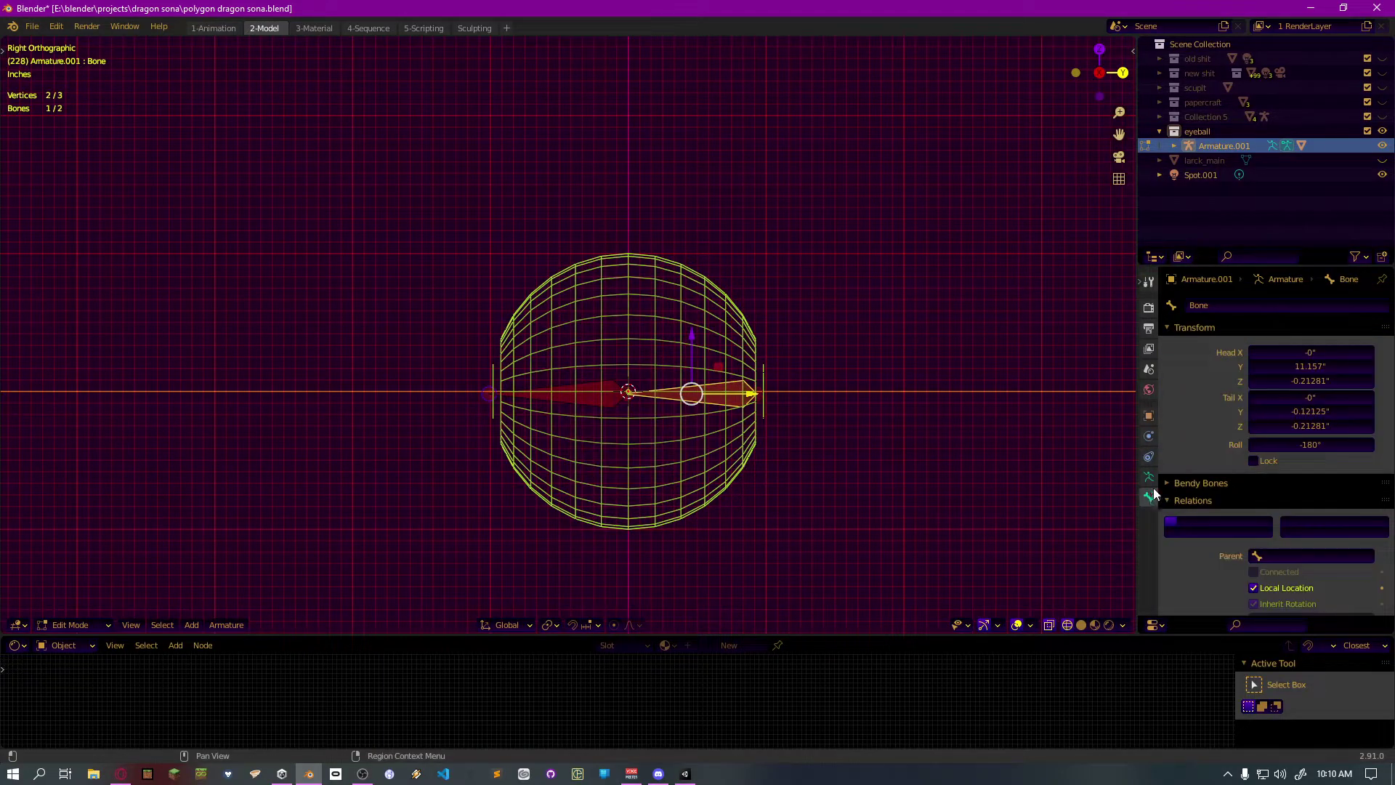
click(1229, 306)
text(anchor)
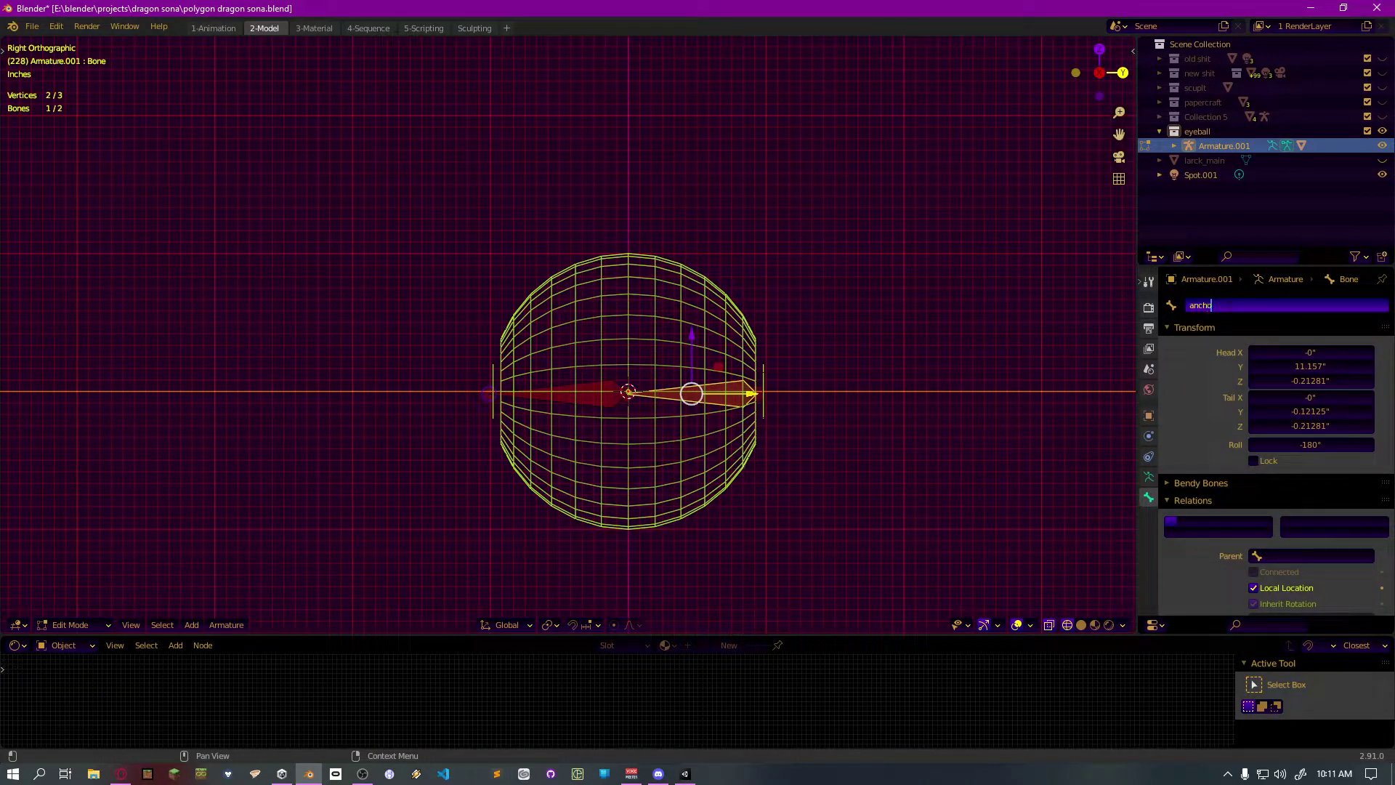
key(Return)
Rename the second bone, inside the eyeball, to 'rotator'
click(579, 393)
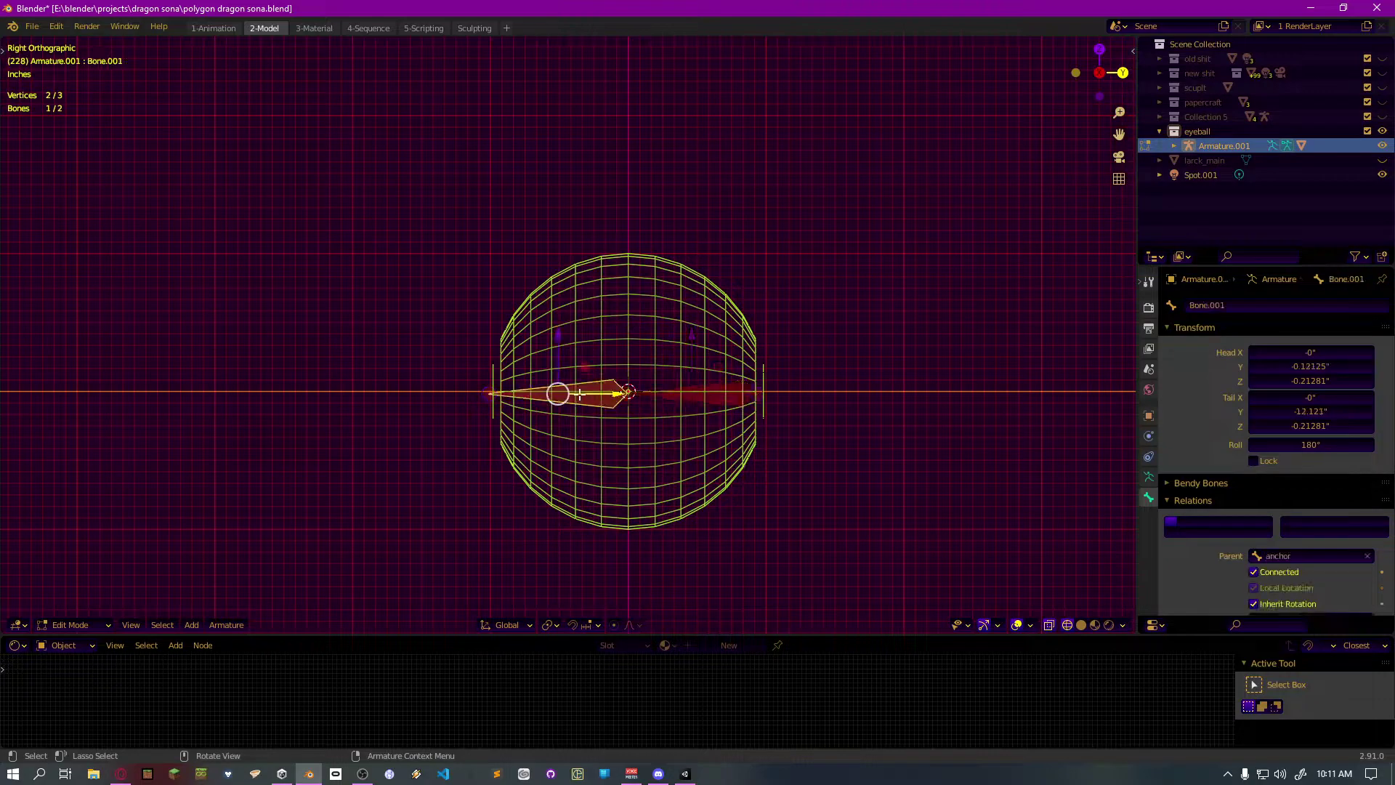
click(1249, 304)
text(rotator)
key(Return)
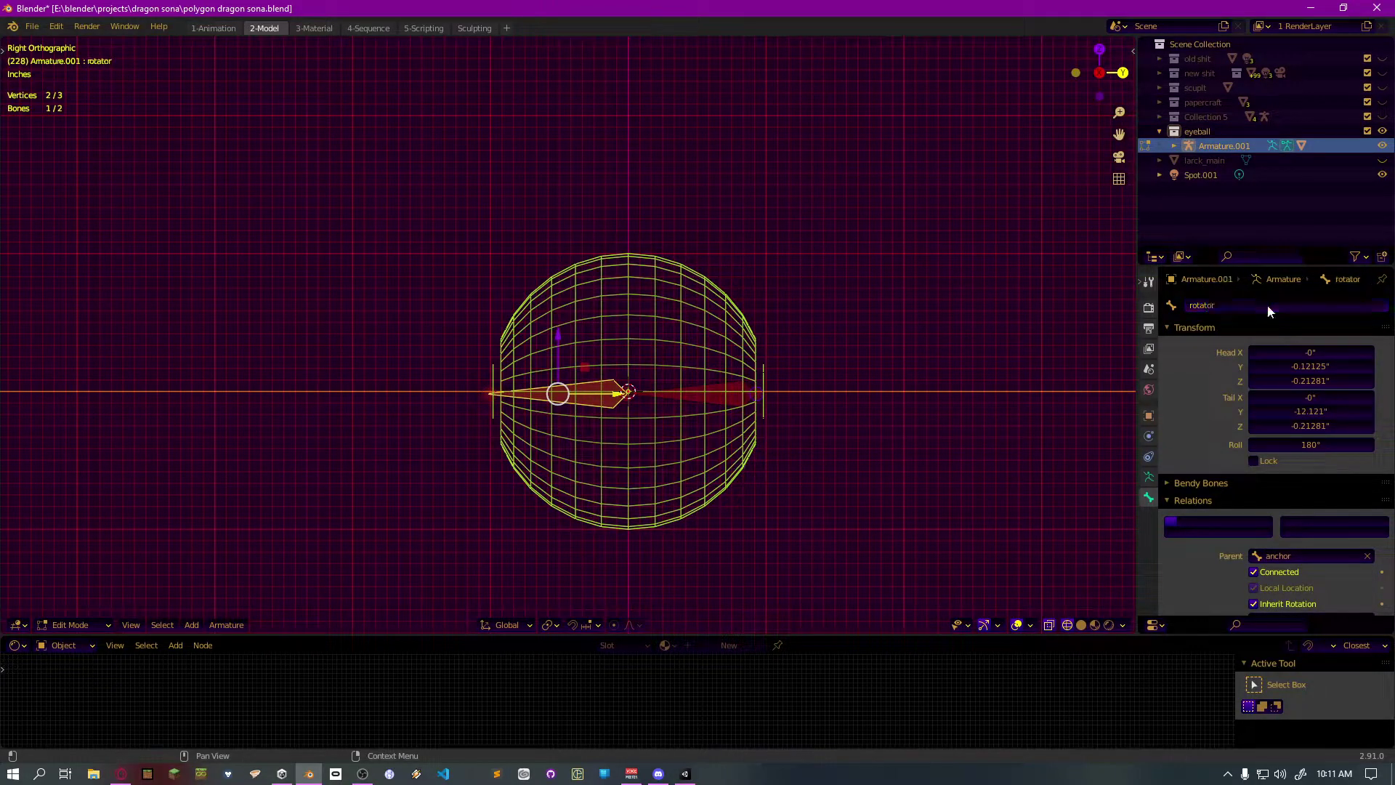
scroll(402, 458, down, 3)
scroll(519, 440, up, 2)
scroll(520, 441, up, 1)
In Edit Mode on the eyeball sphere, assign all its vertices to the 'anchor' vertex group
key(Tab)
click(663, 327)
key(Tab)
middle_drag(663, 336, 661, 397)
key(alt+a)
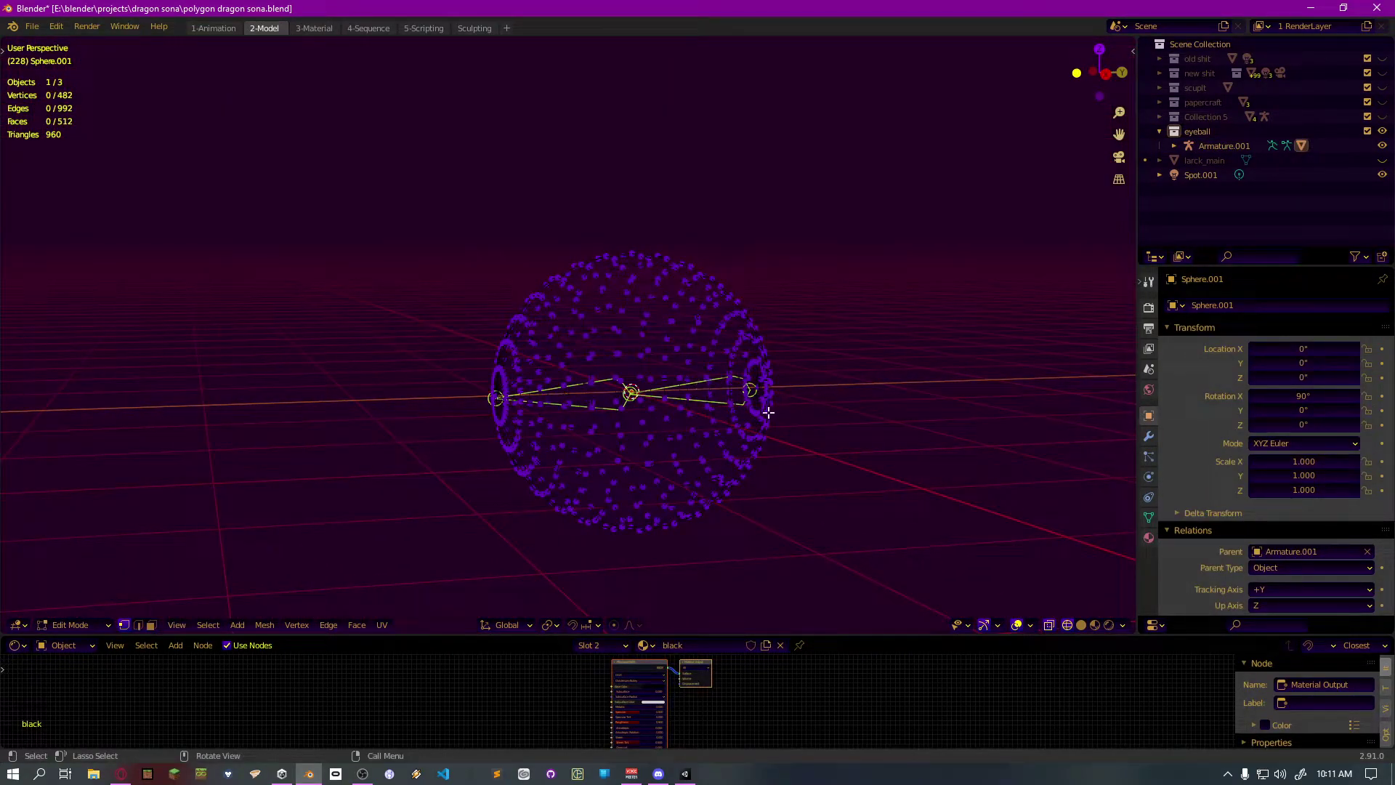
key(a)
key(alt+a)
click(1149, 518)
click(1203, 468)
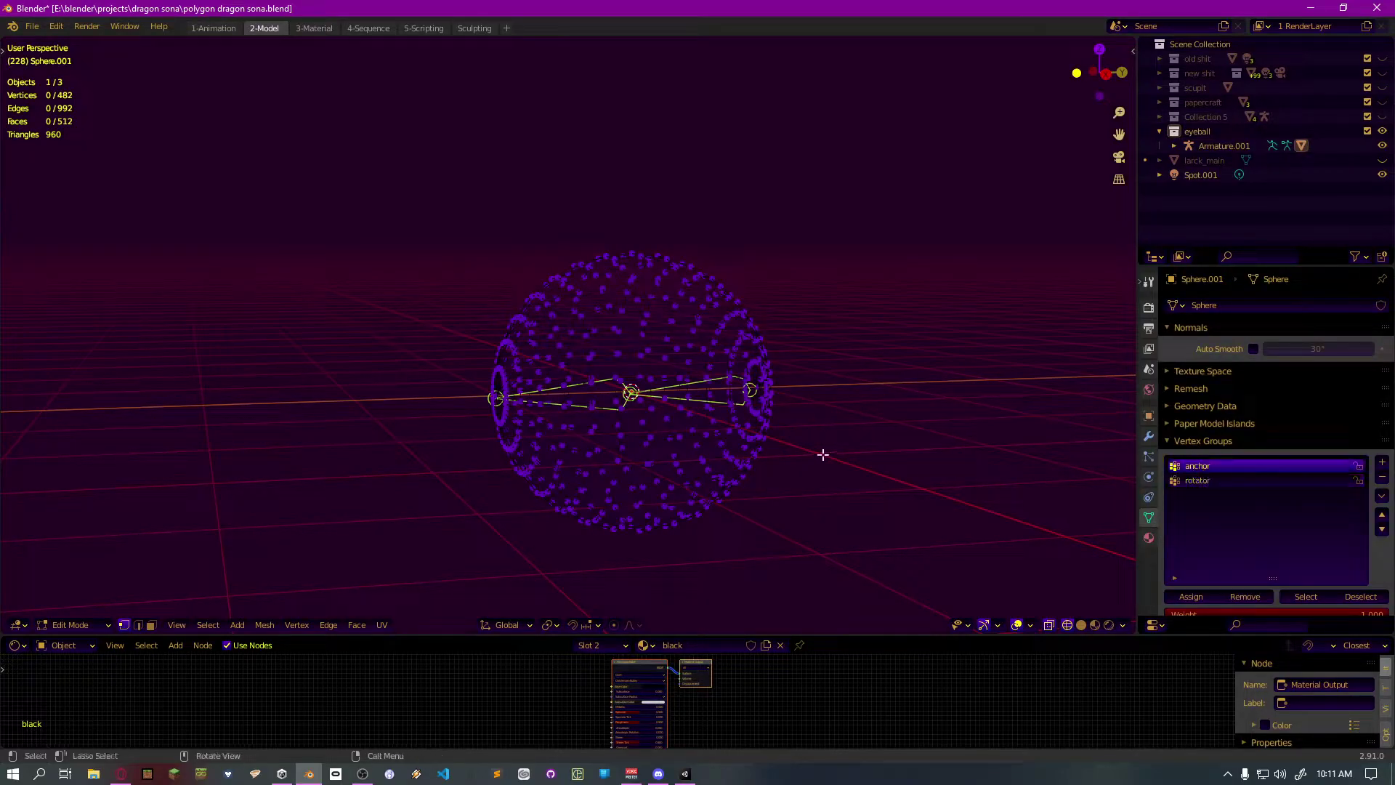
key(a)
click(1192, 597)
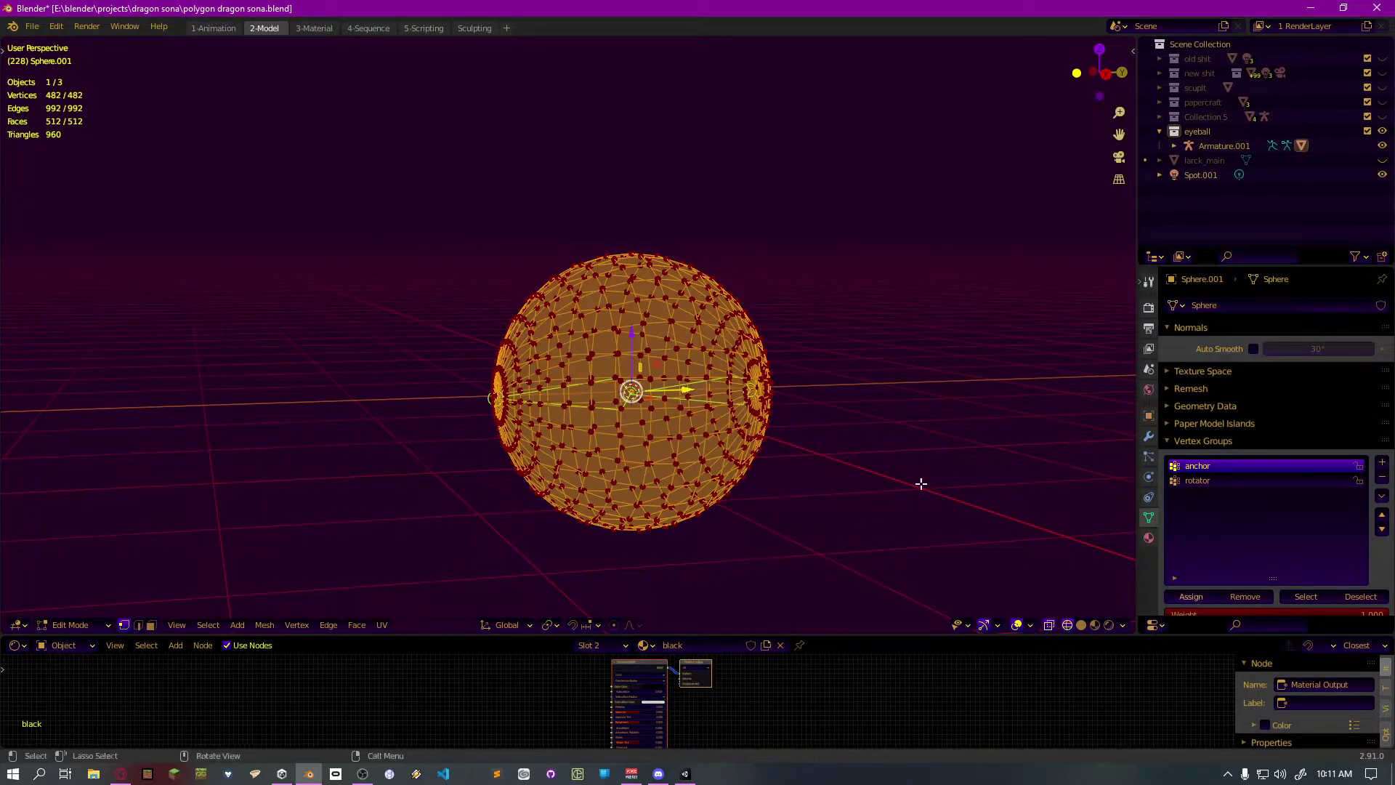
Assign all of the sphere's vertices to the 'rotator' vertex group as well
key(alt+a)
click(1198, 481)
key(a)
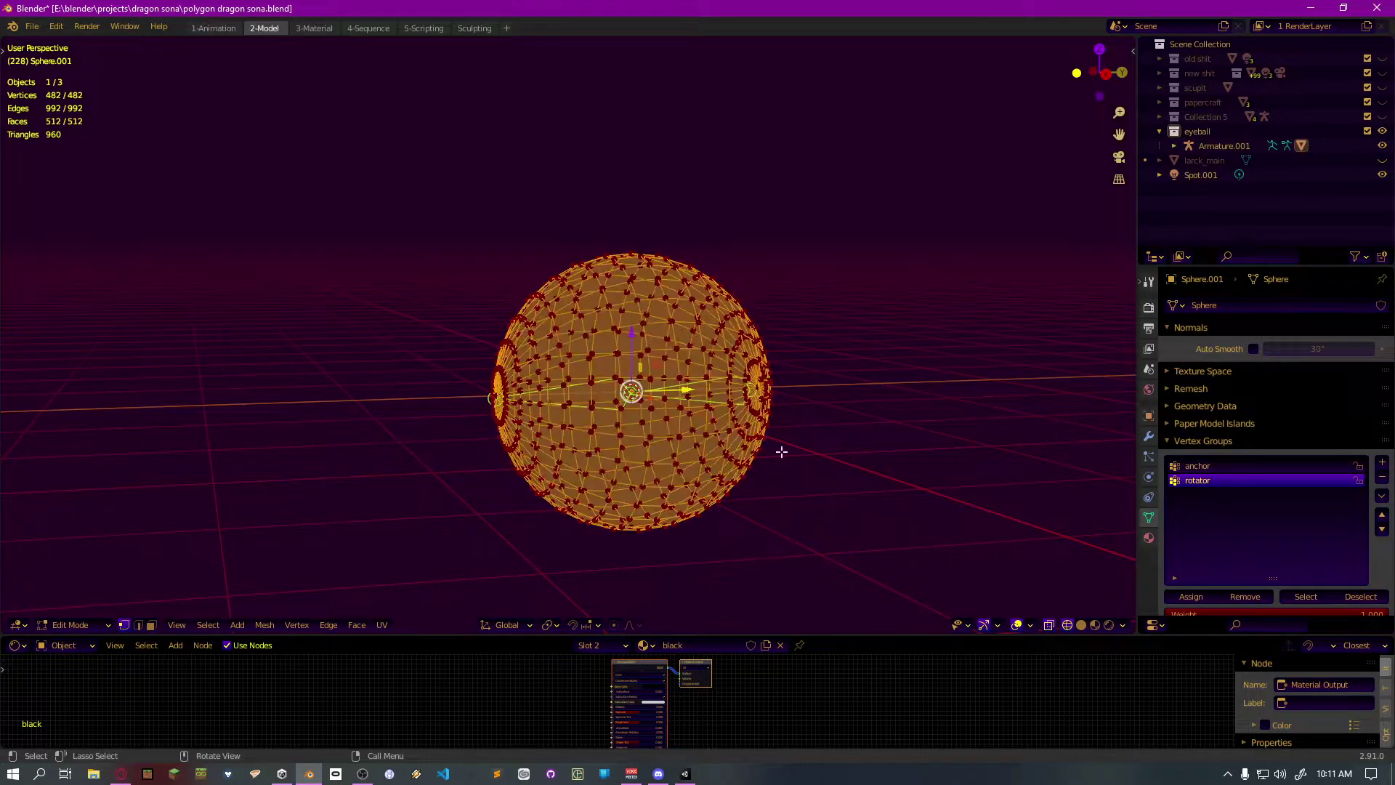
click(1193, 597)
key(alt+a)
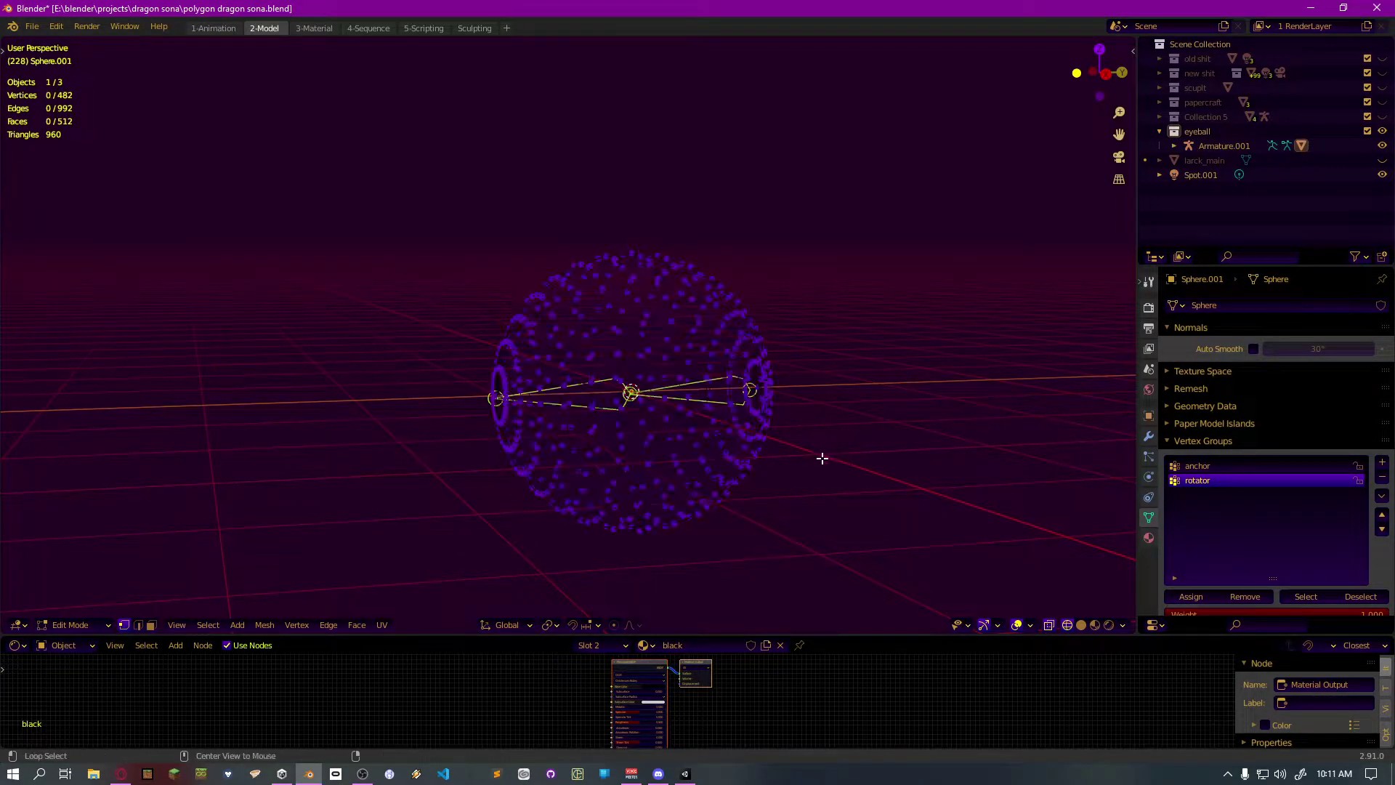
scroll(739, 439, down, 1)
Leave Edit Mode, briefly switch the sphere to Sculpt Mode, then return to Object Mode
key(Tab)
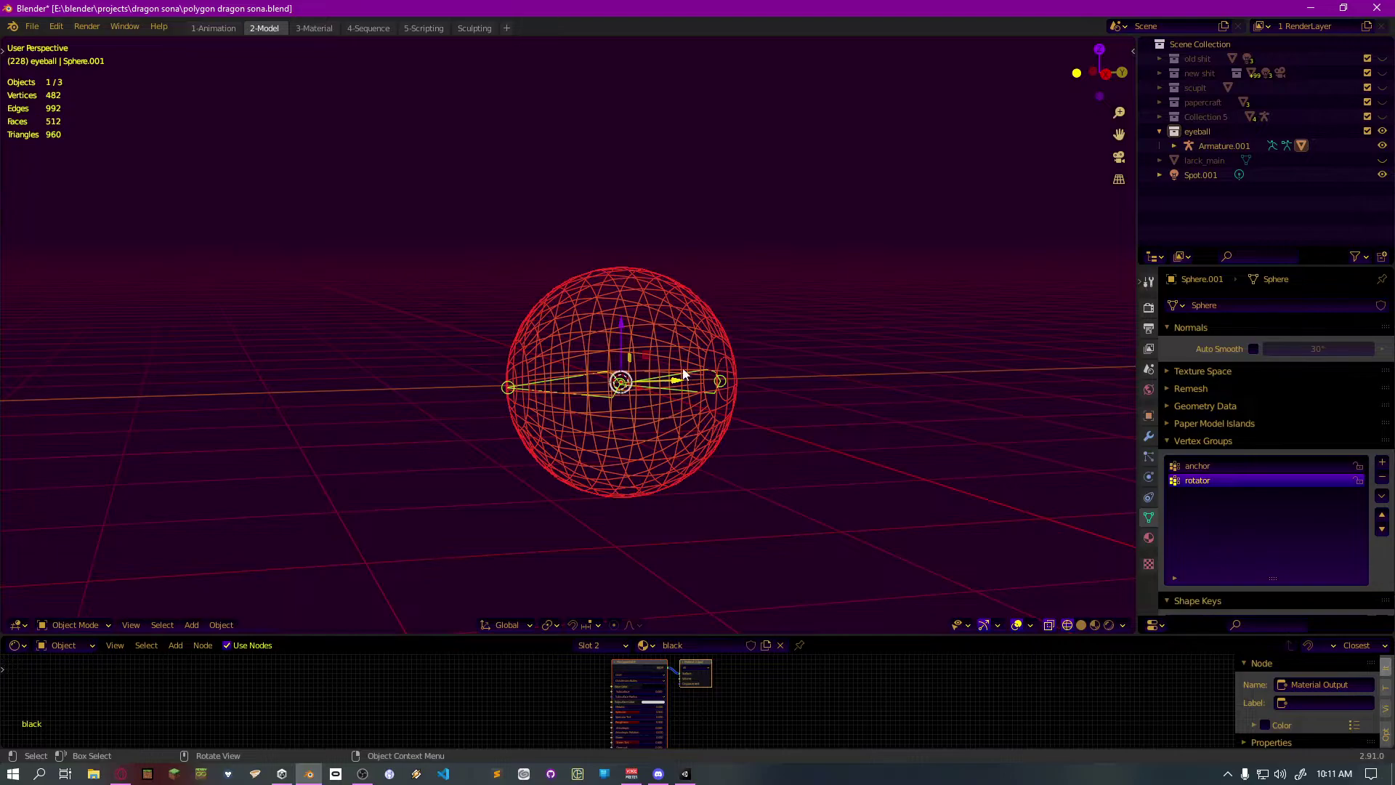
key(ctrl+Tab)
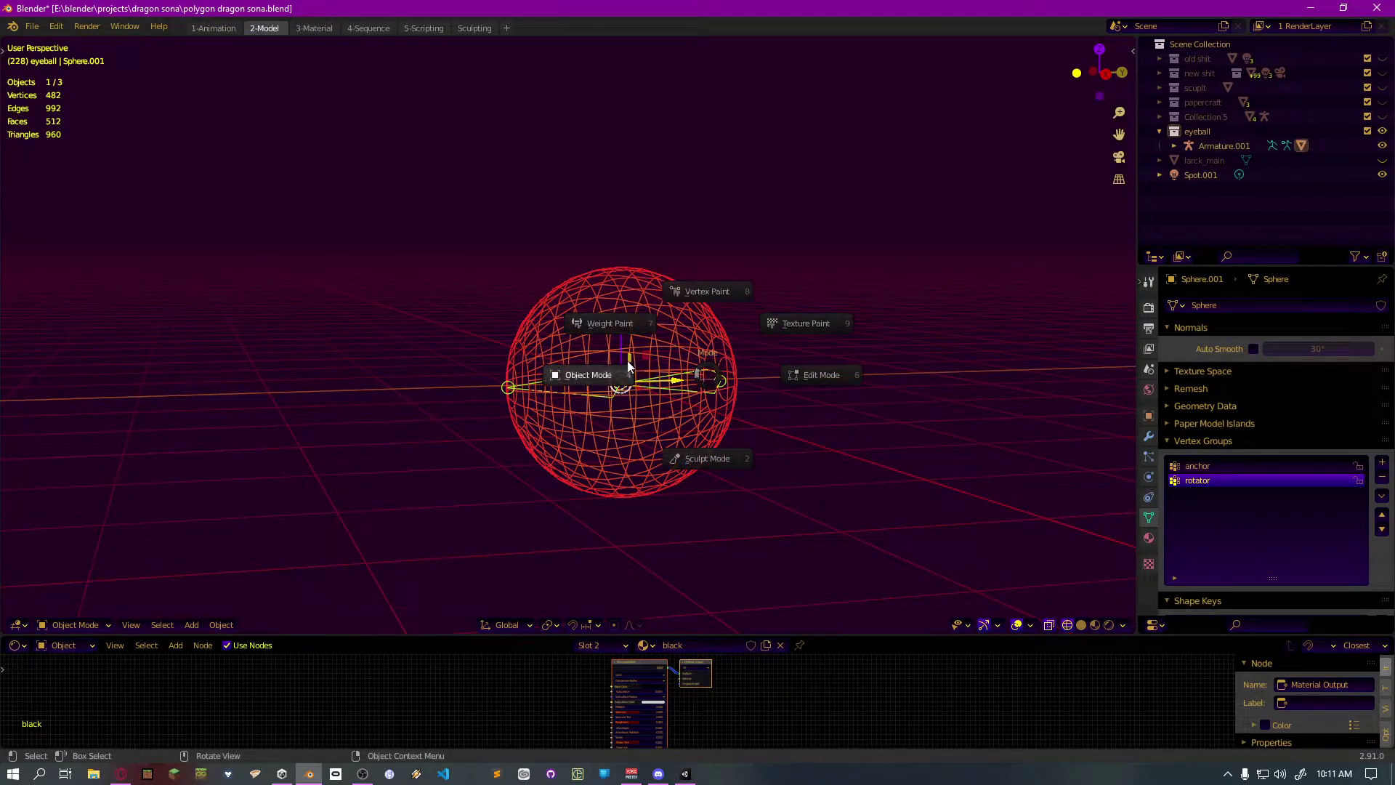
click(697, 451)
key(ctrl+Tab)
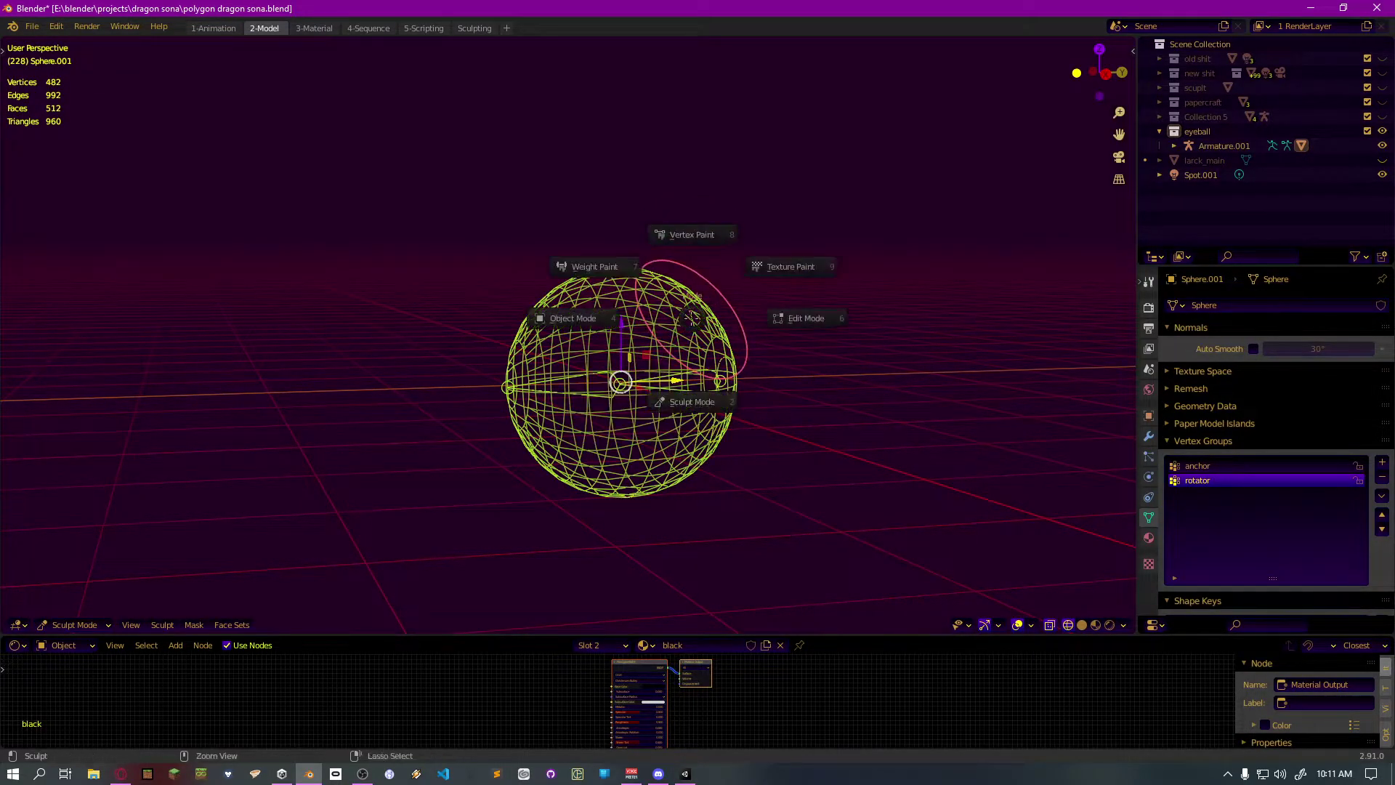
click(585, 337)
In Pose Mode, make the eyeball armature's anchor bone active and show its Bone properties
click(730, 378)
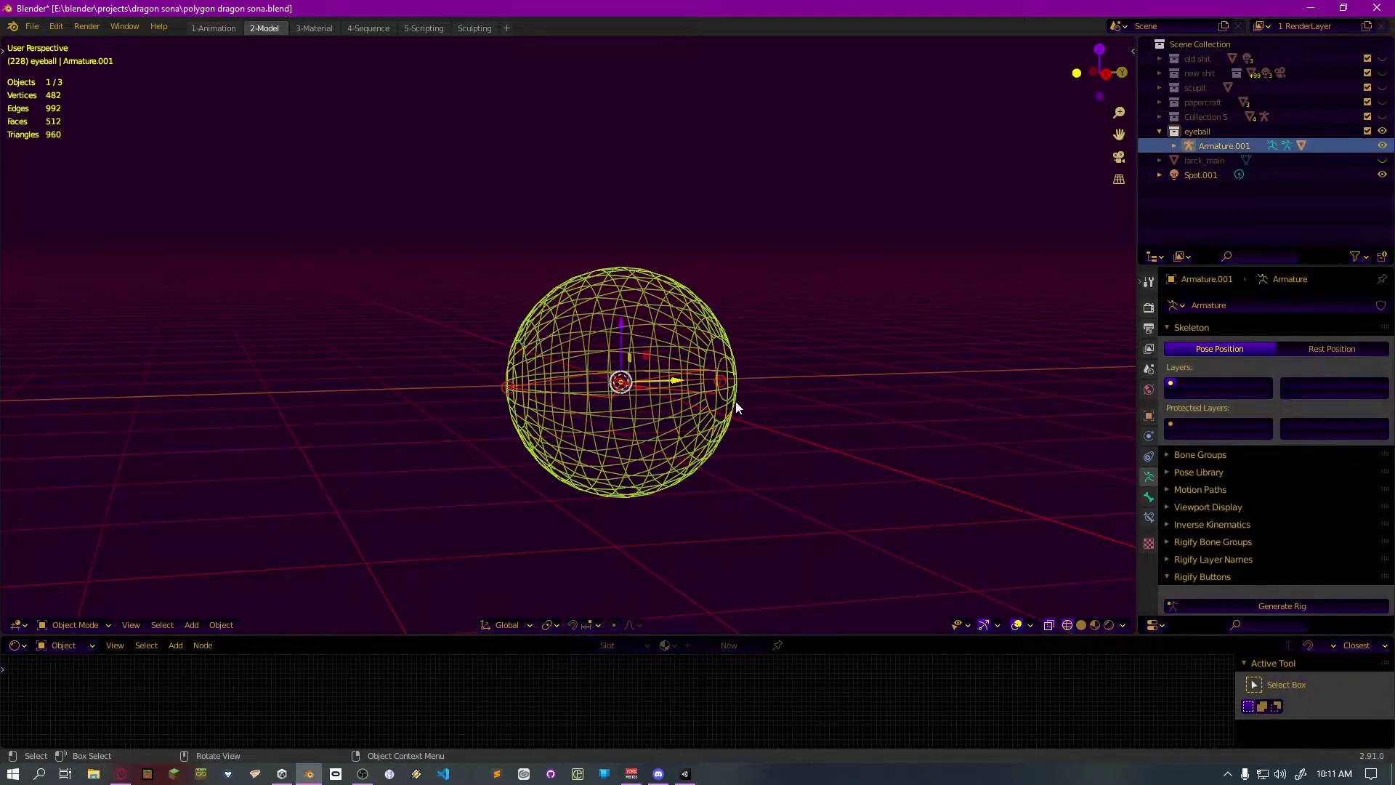
key(ctrl+Tab)
mouse_move(727, 386)
middle_down()
mouse_move(756, 363)
mouse_move(709, 381)
middle_up()
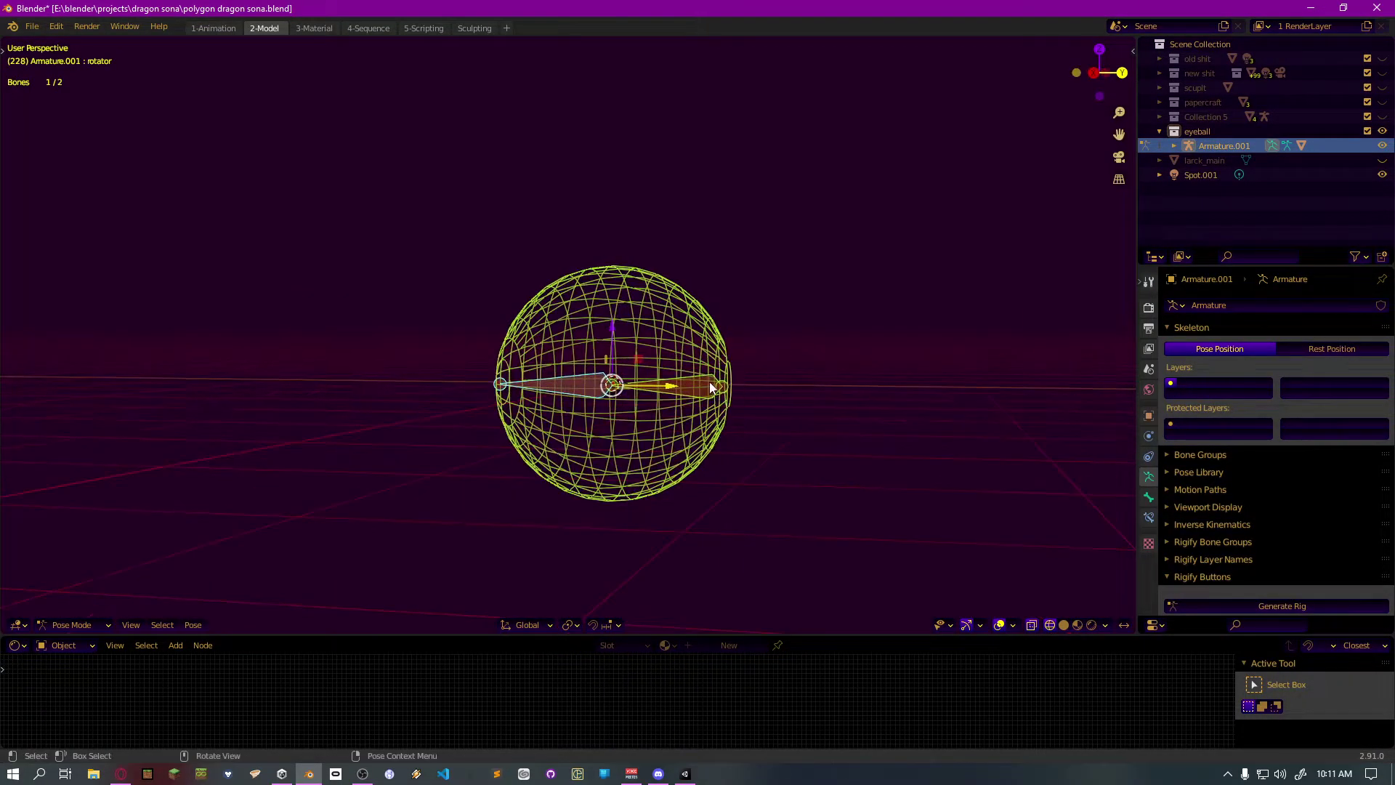
click(713, 383)
click(1149, 497)
key(ctrl+Tab)
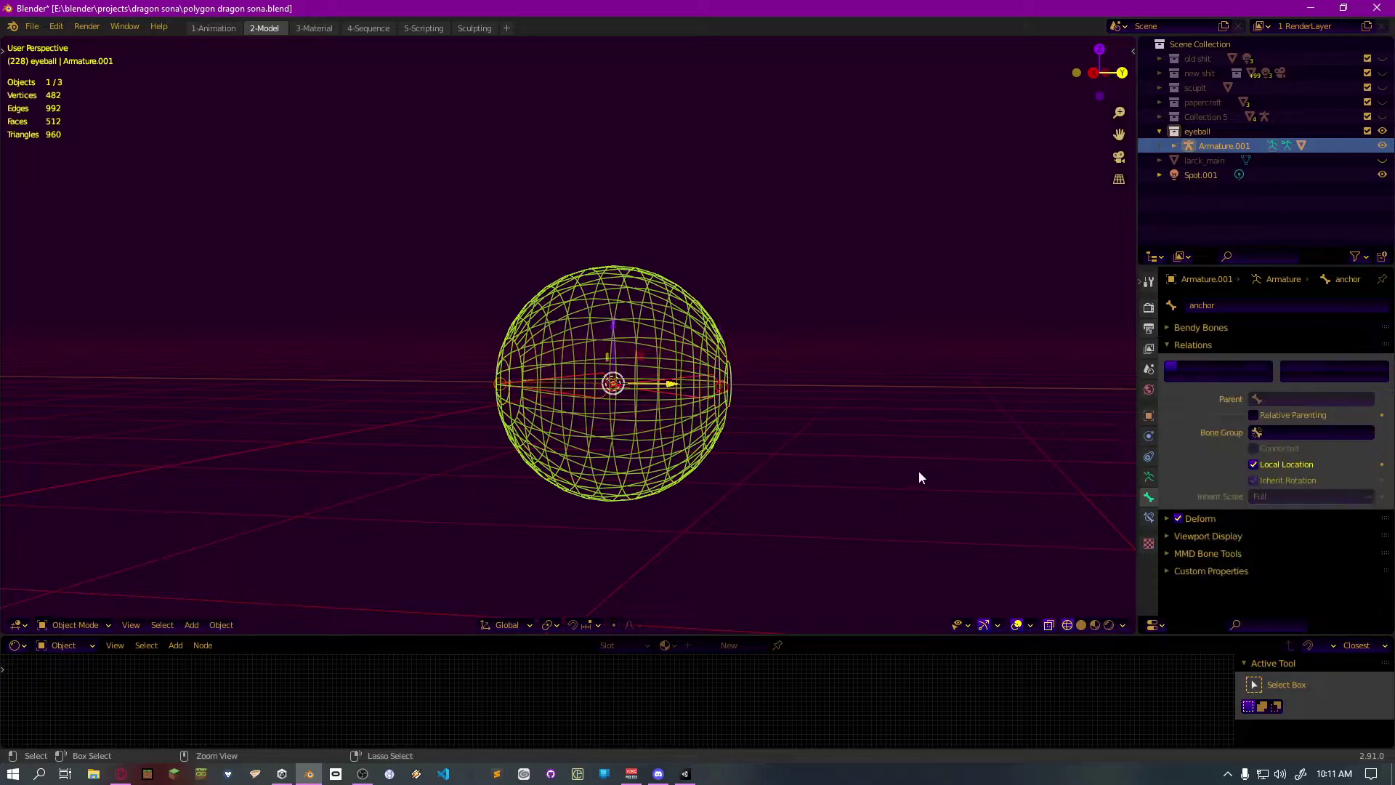
Reselect the eyeball armature and enter Edit Mode on its bones
click(692, 389)
click(710, 387)
key(Tab)
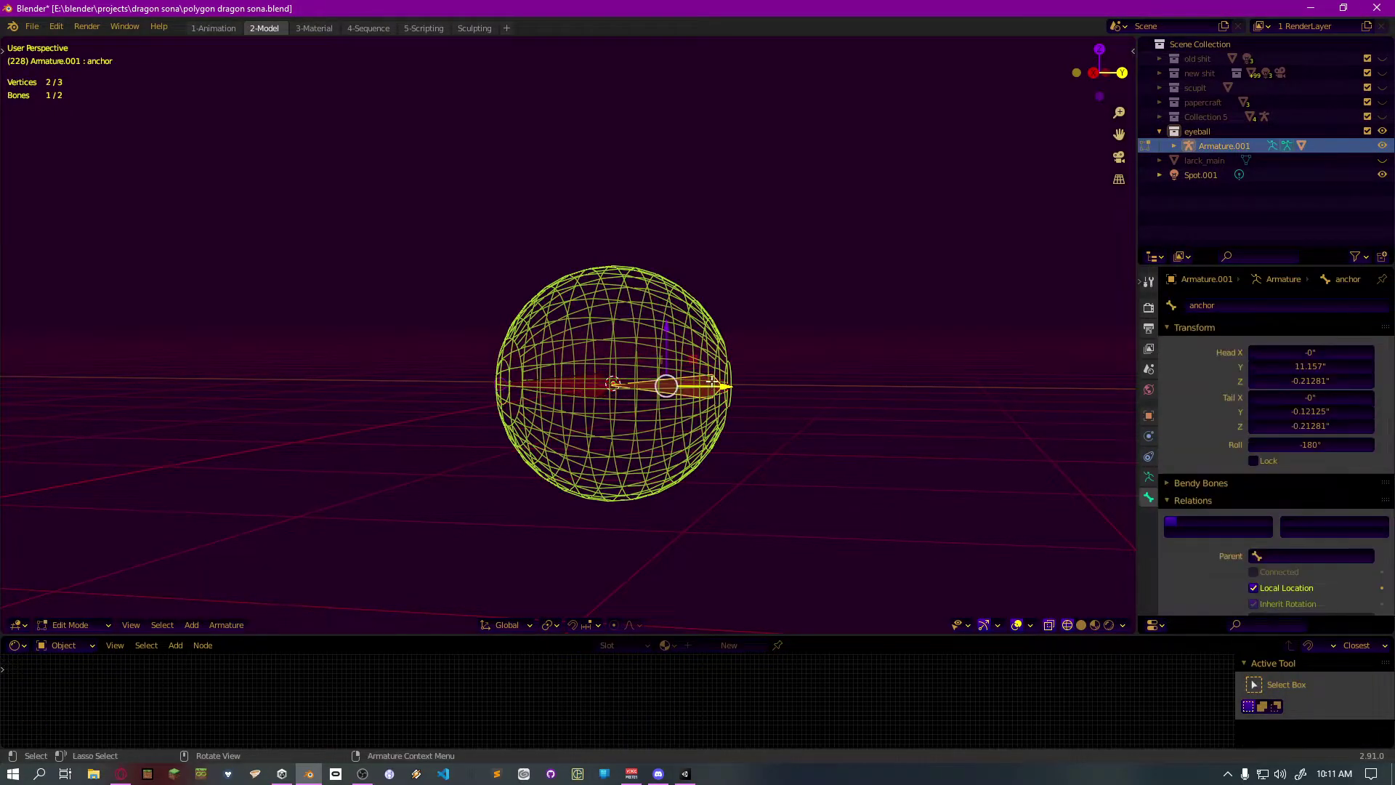
scroll(1207, 462, down, 2)
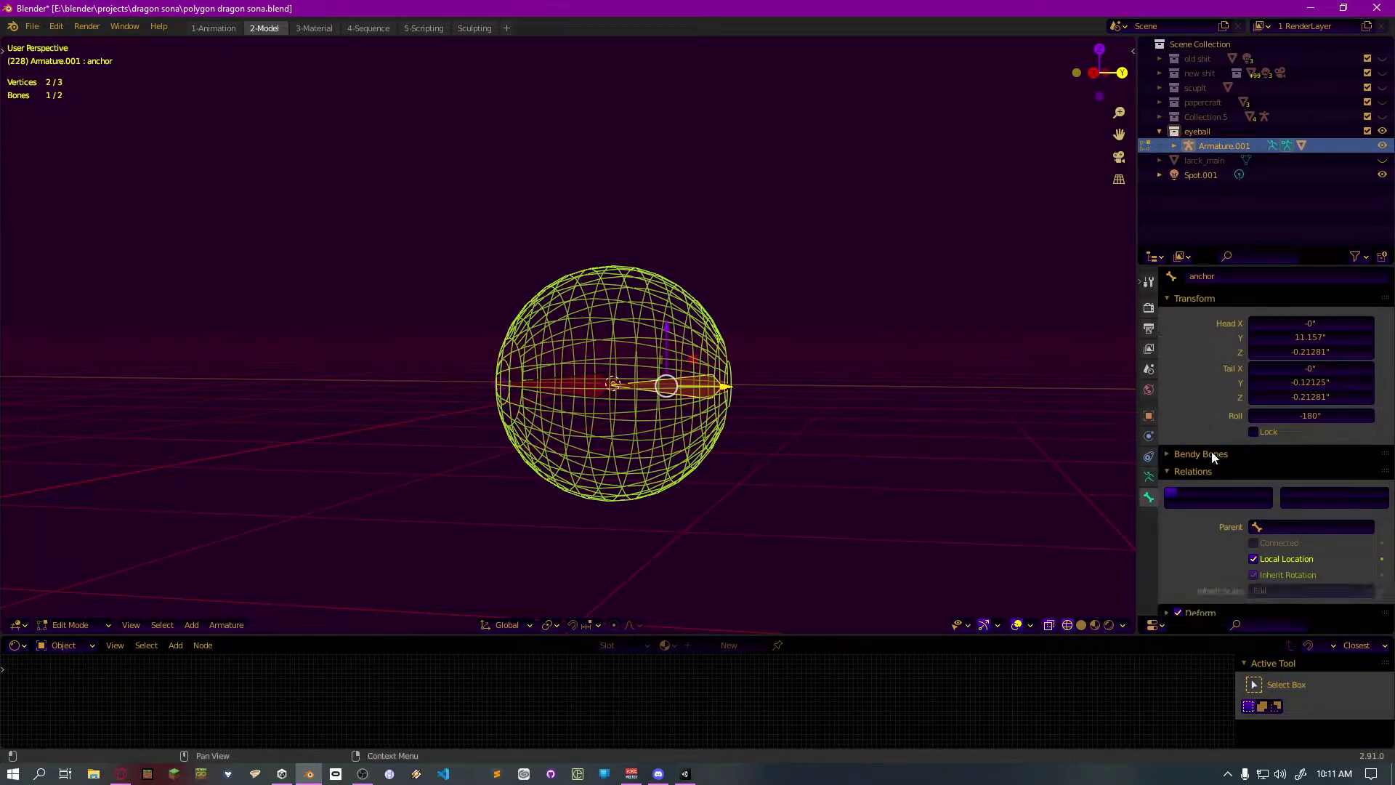
scroll(1207, 461, down, 1)
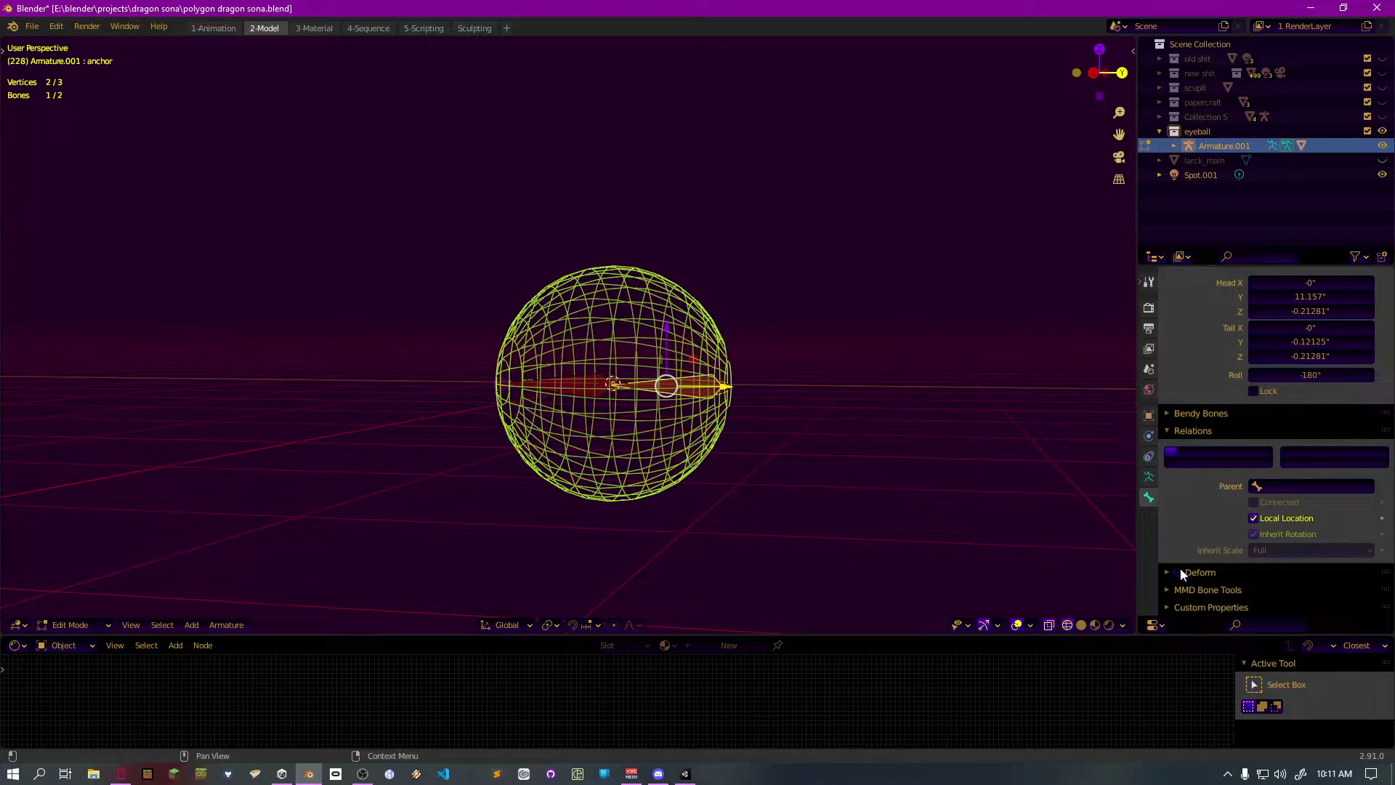
middle_drag(735, 384, 730, 398)
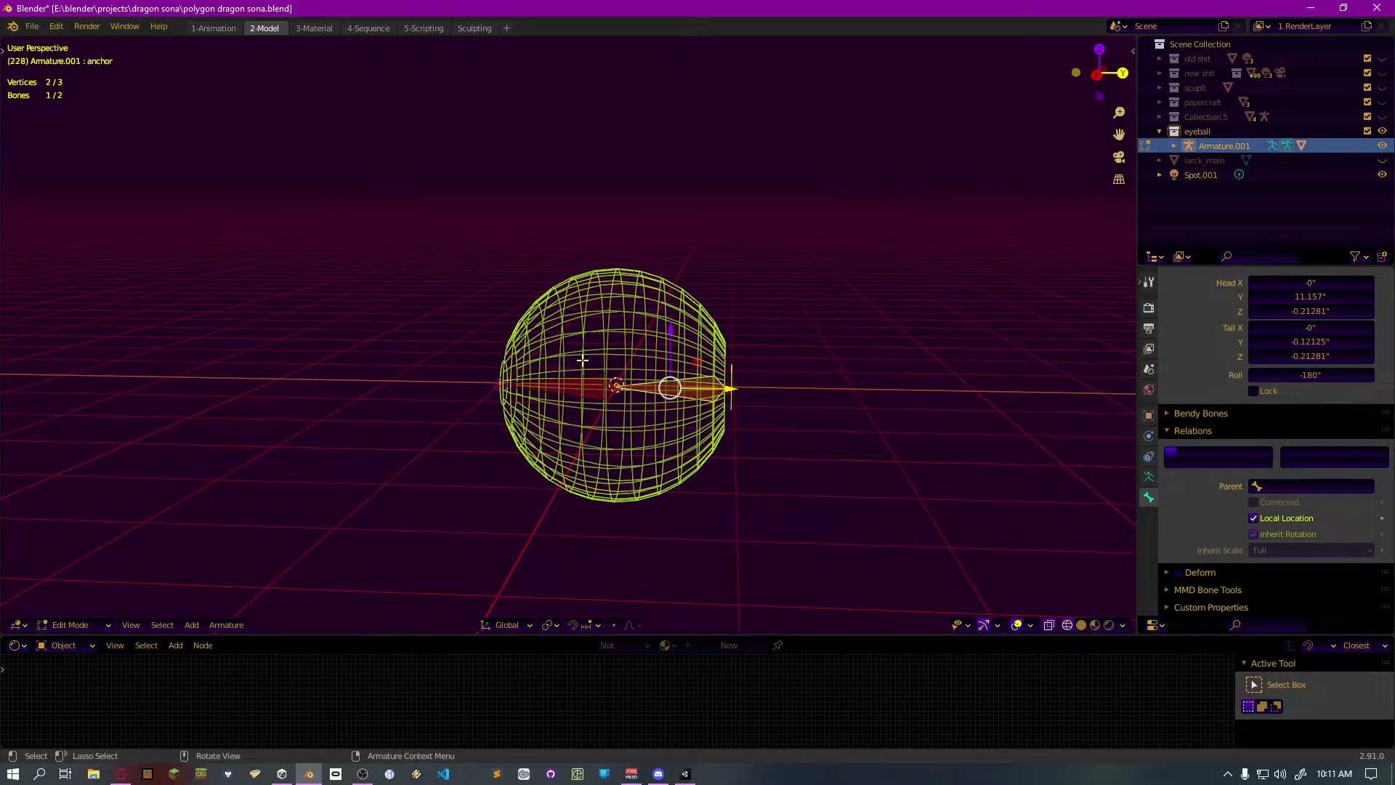
In Right view and Pose Mode, scale the anchor bone to 0.2 on Y, then use Solid shading
key(KP_3)
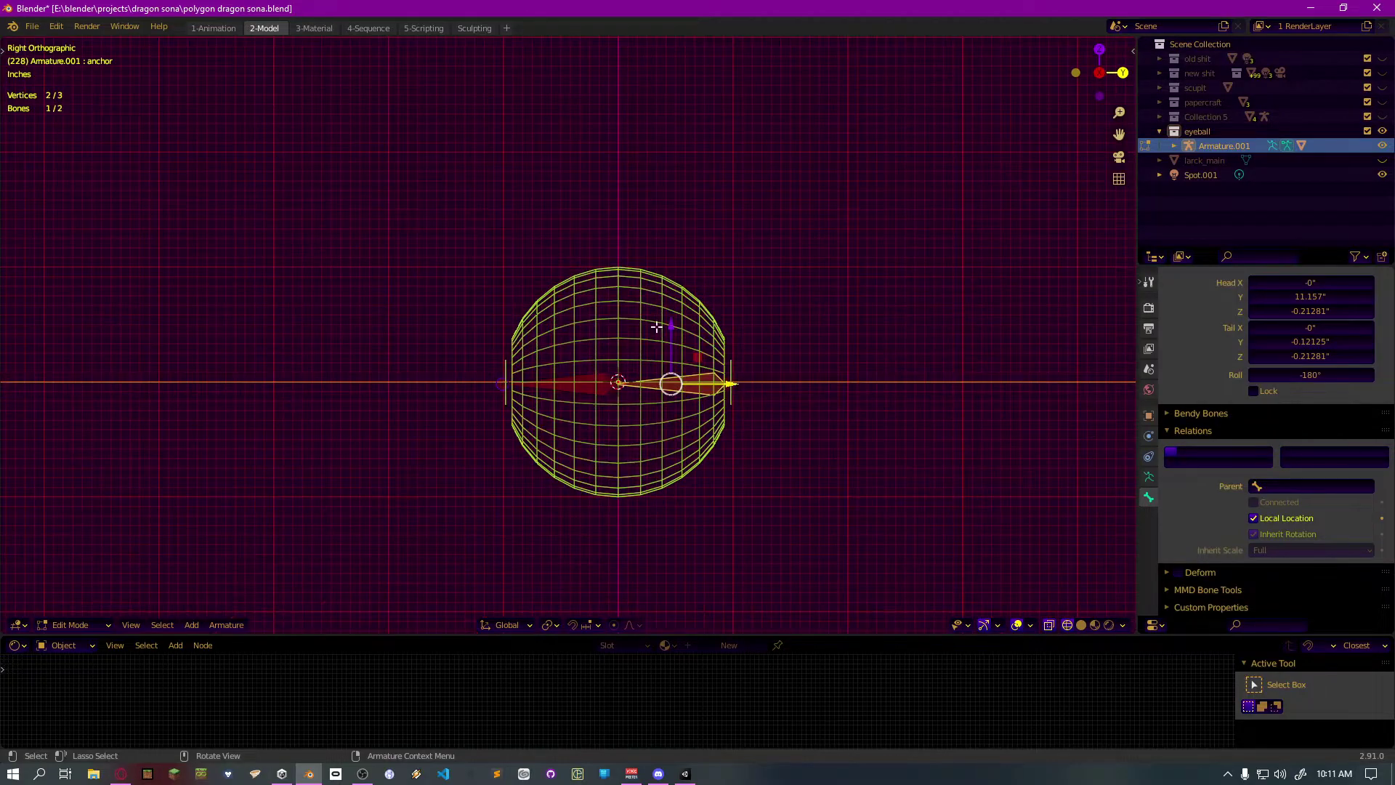
key(ctrl+Tab)
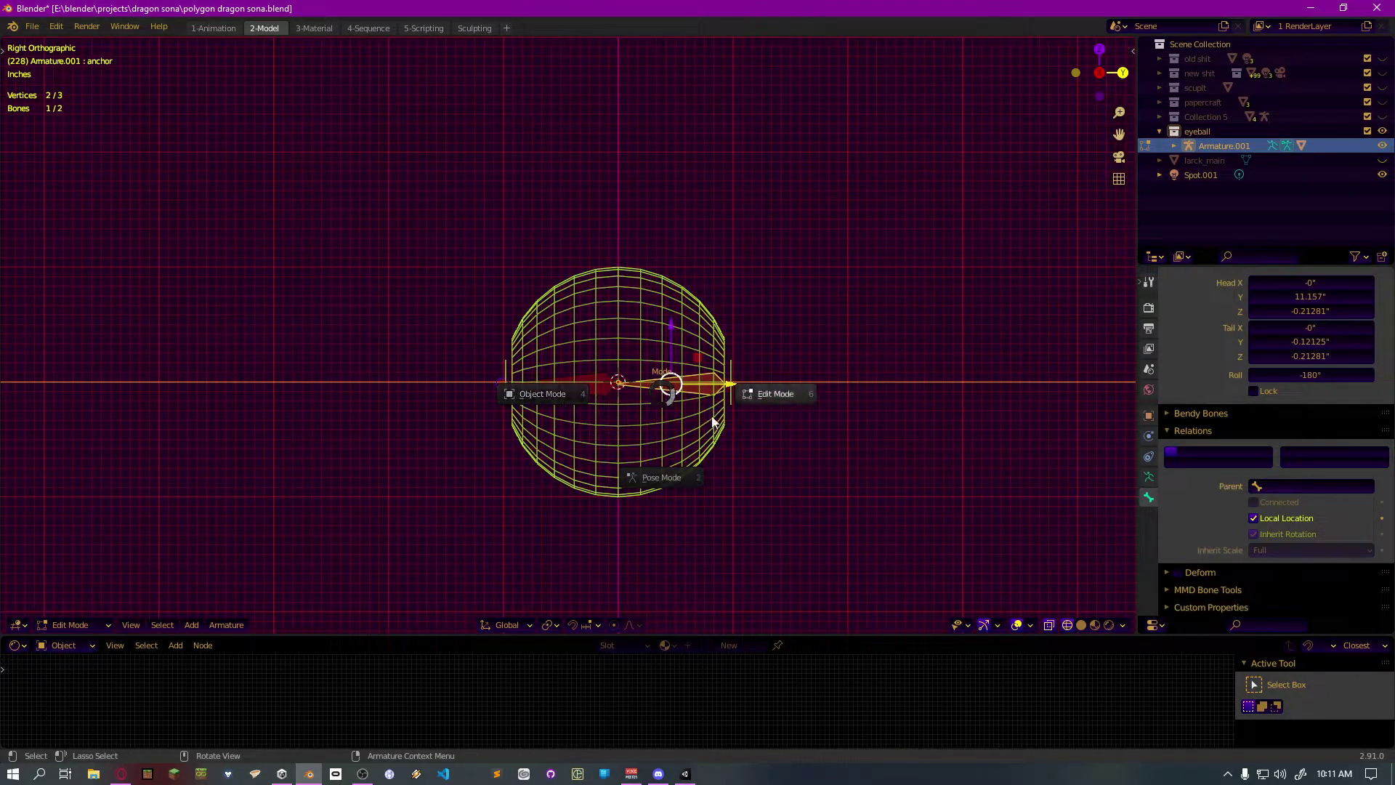
click(695, 473)
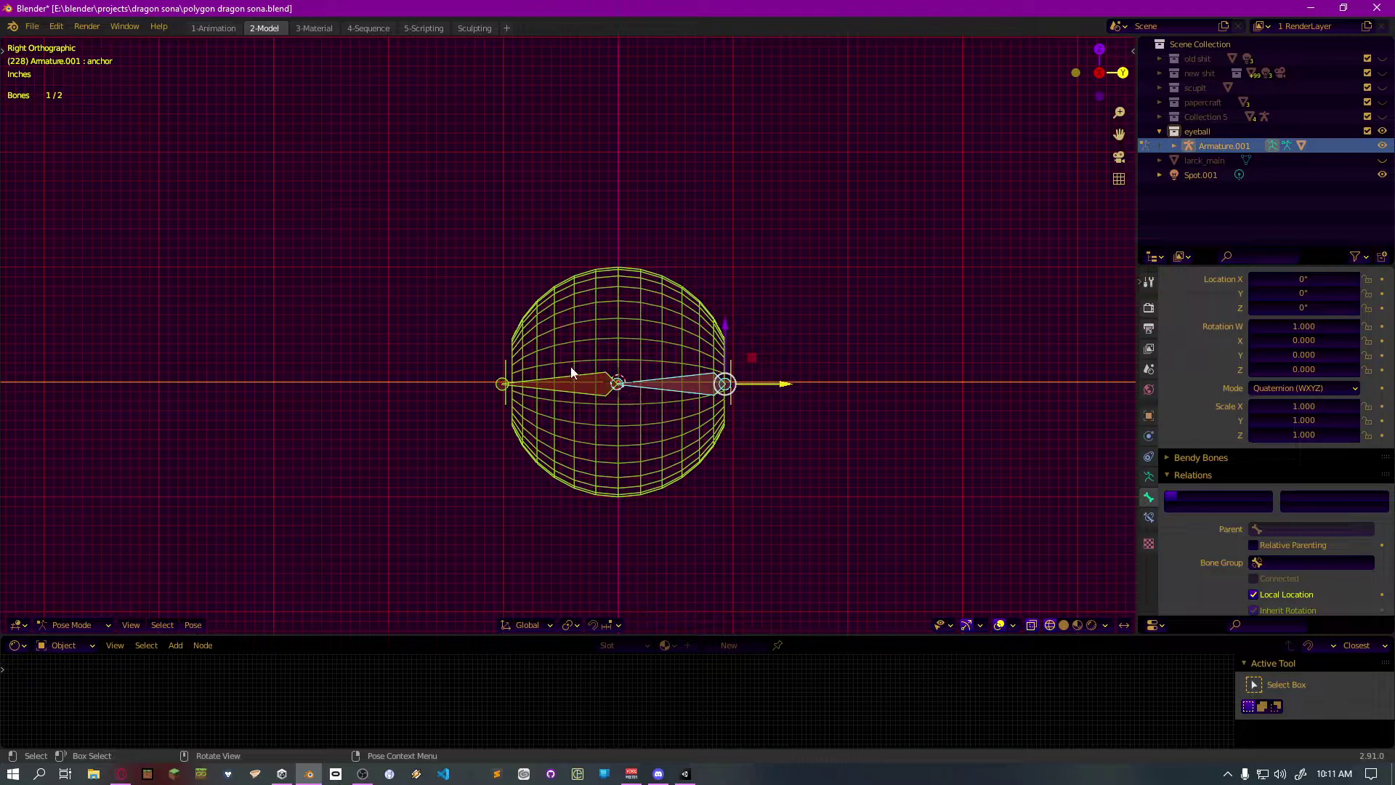
key(r)
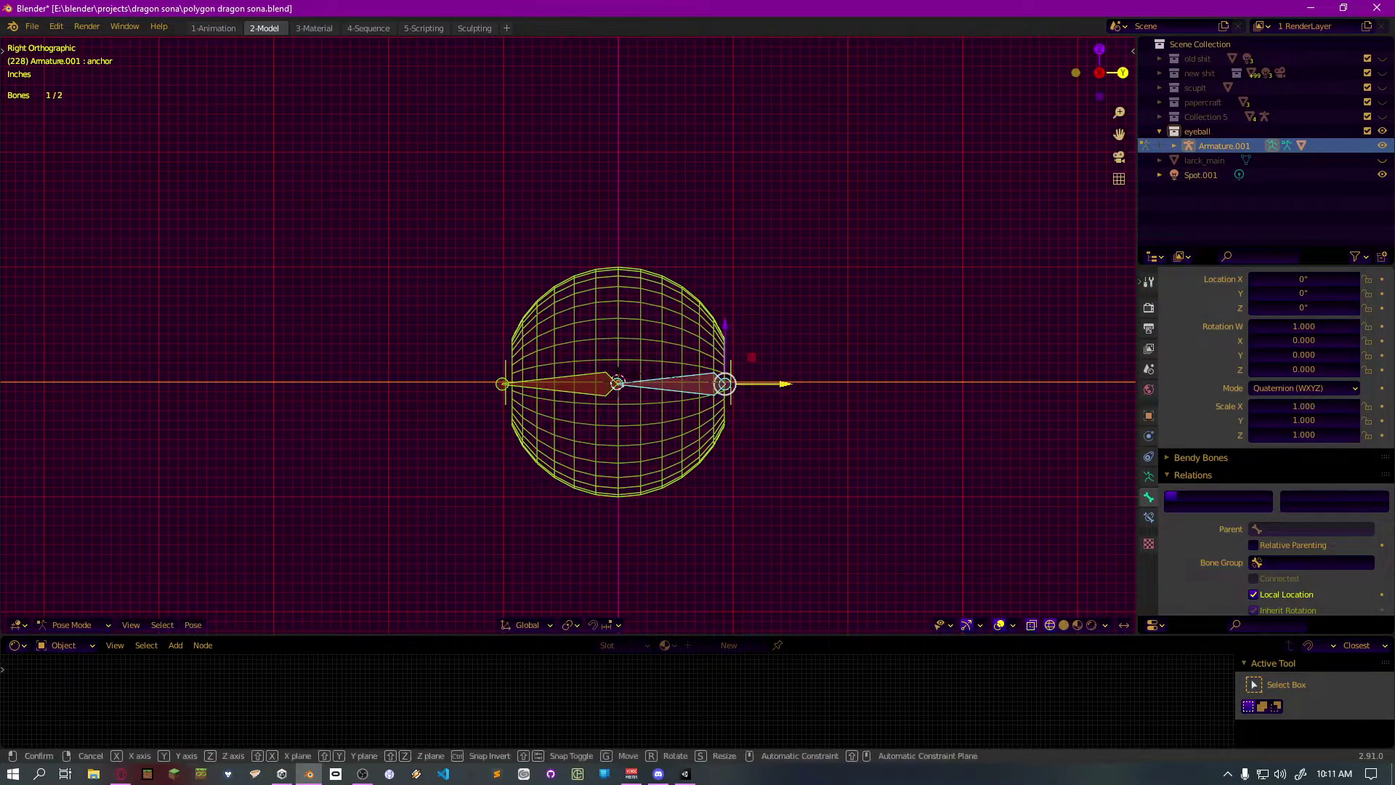
key(y)
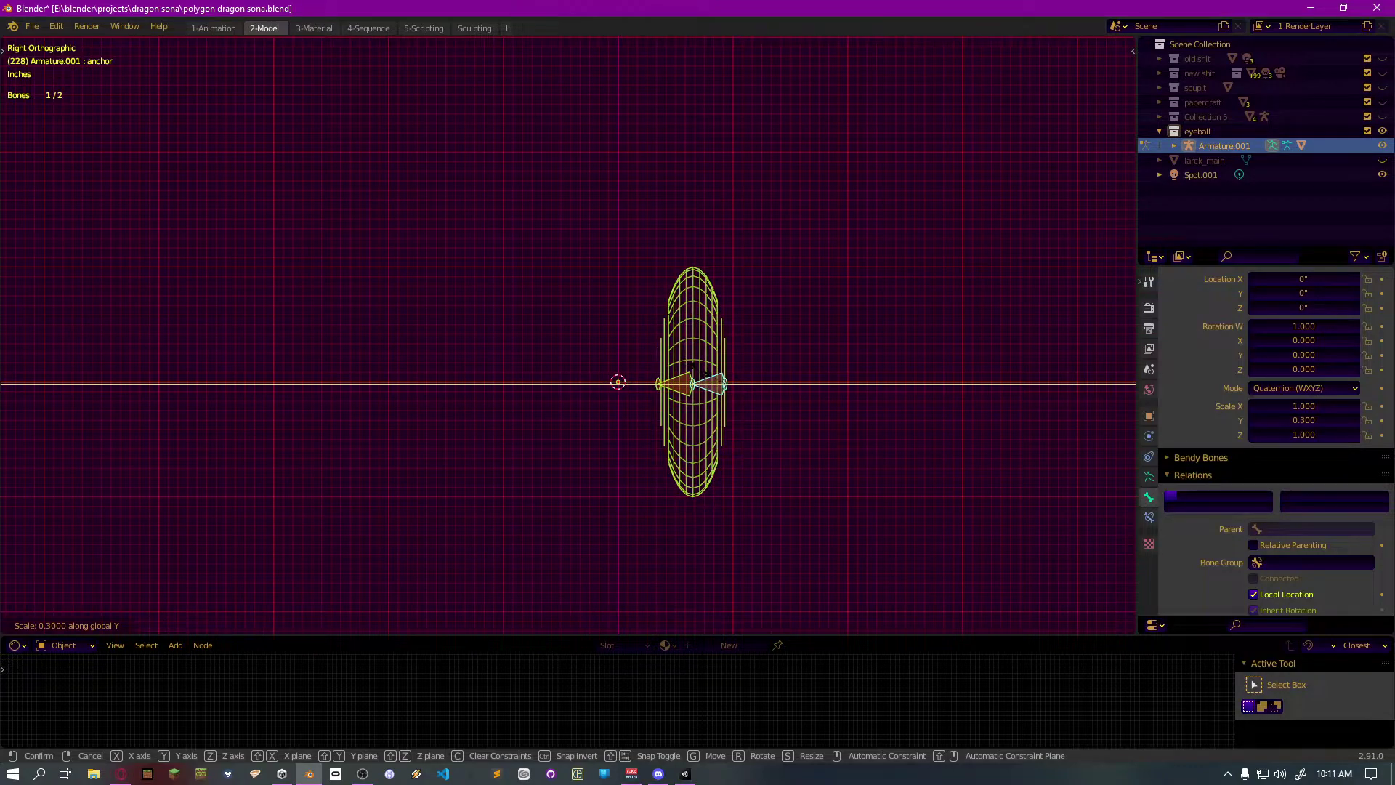
key(Return)
mouse_move(665, 403)
middle_down()
mouse_move(731, 404)
mouse_move(738, 425)
mouse_move(755, 399)
mouse_move(869, 372)
mouse_move(879, 422)
mouse_move(554, 394)
mouse_move(816, 396)
mouse_move(666, 482)
mouse_move(731, 450)
mouse_move(684, 430)
middle_up()
key(shift+z)
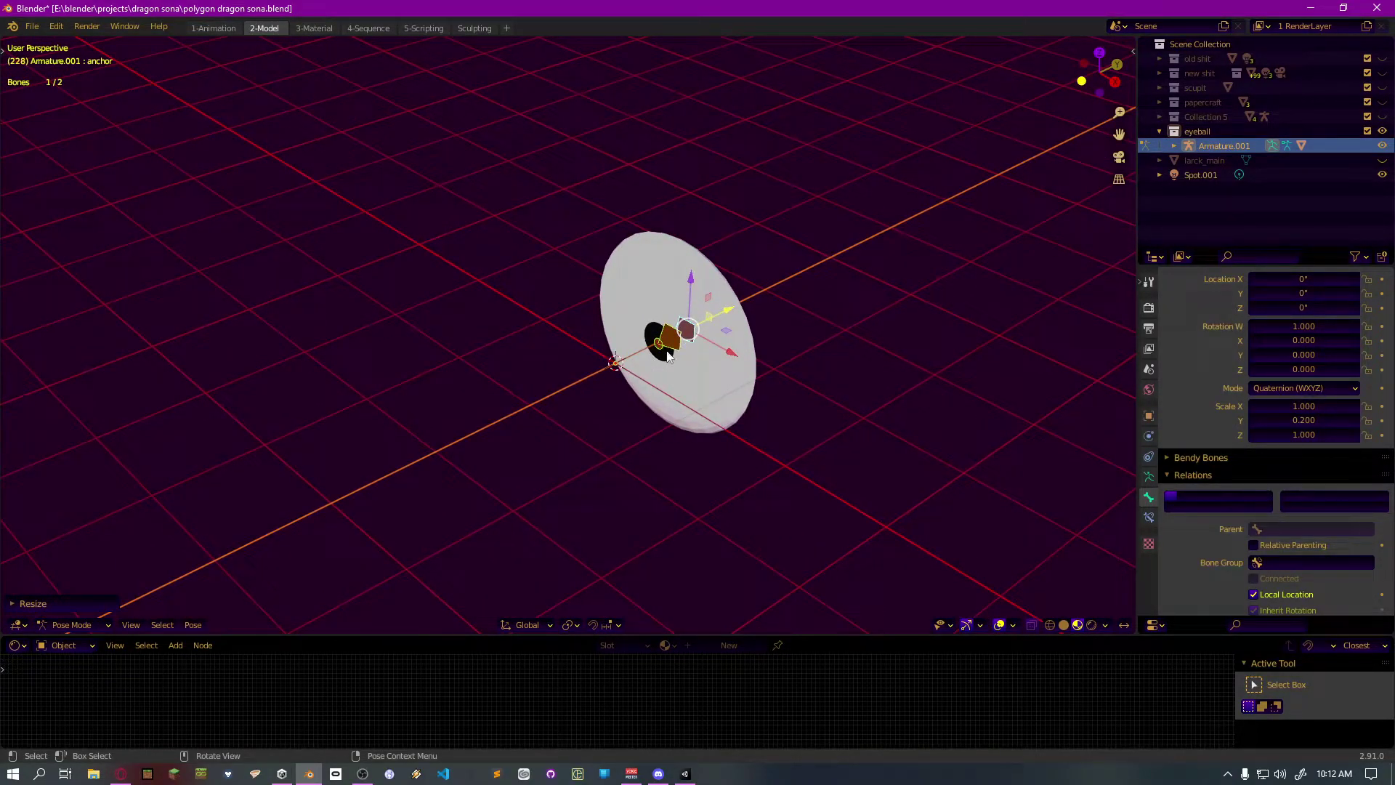
click(750, 401)
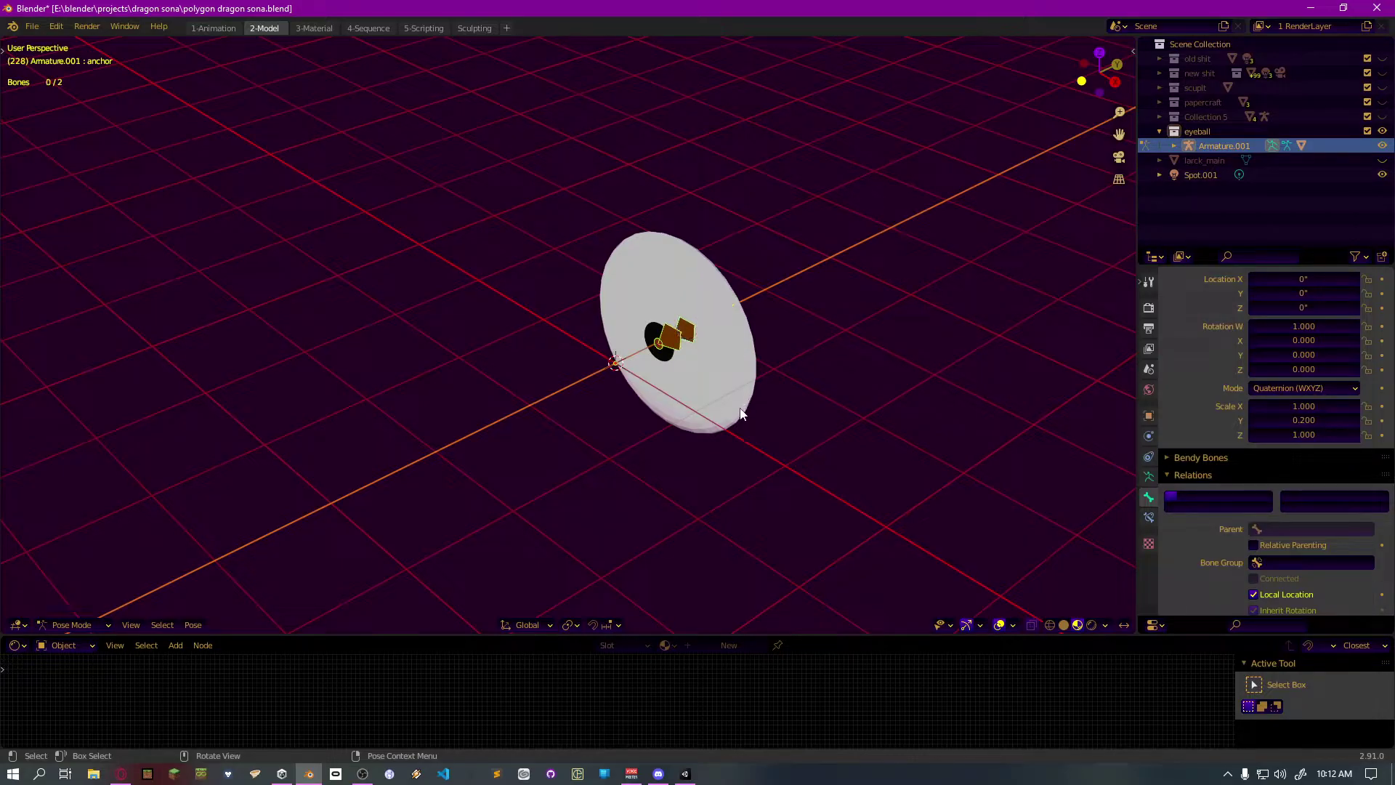
Inspect the flattened eyeball sphere from the side, top and front views
click(706, 417)
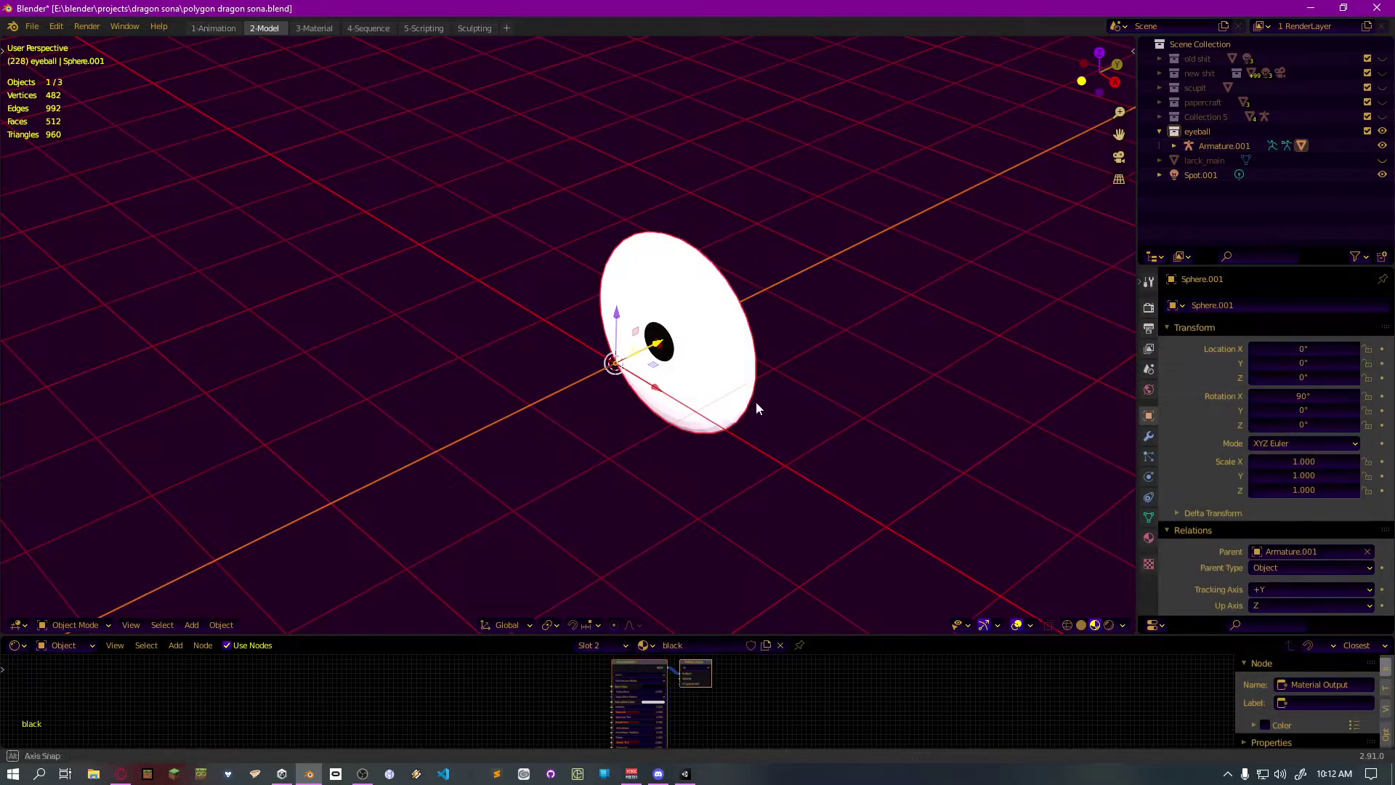
middle_drag(756, 402, 710, 505)
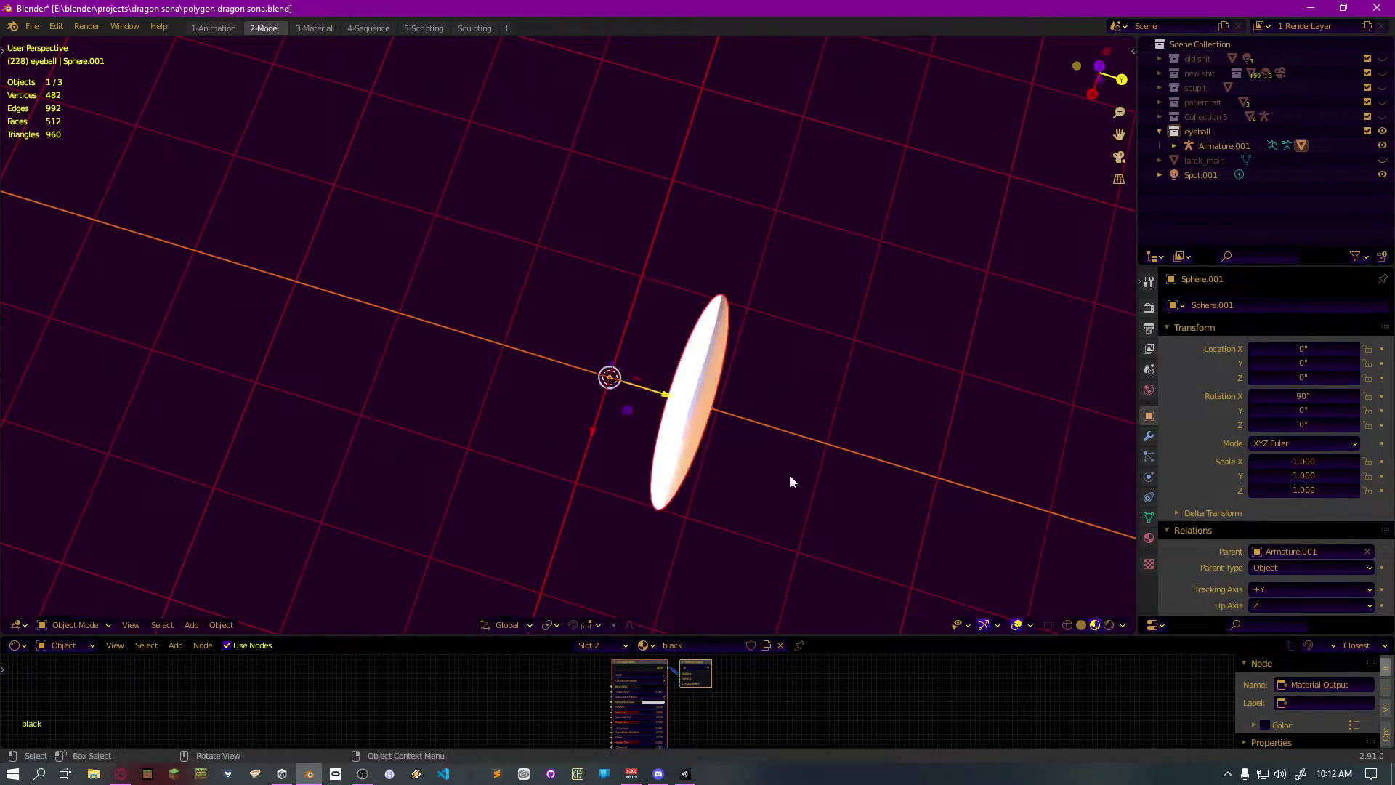
middle_drag(588, 466, 713, 433)
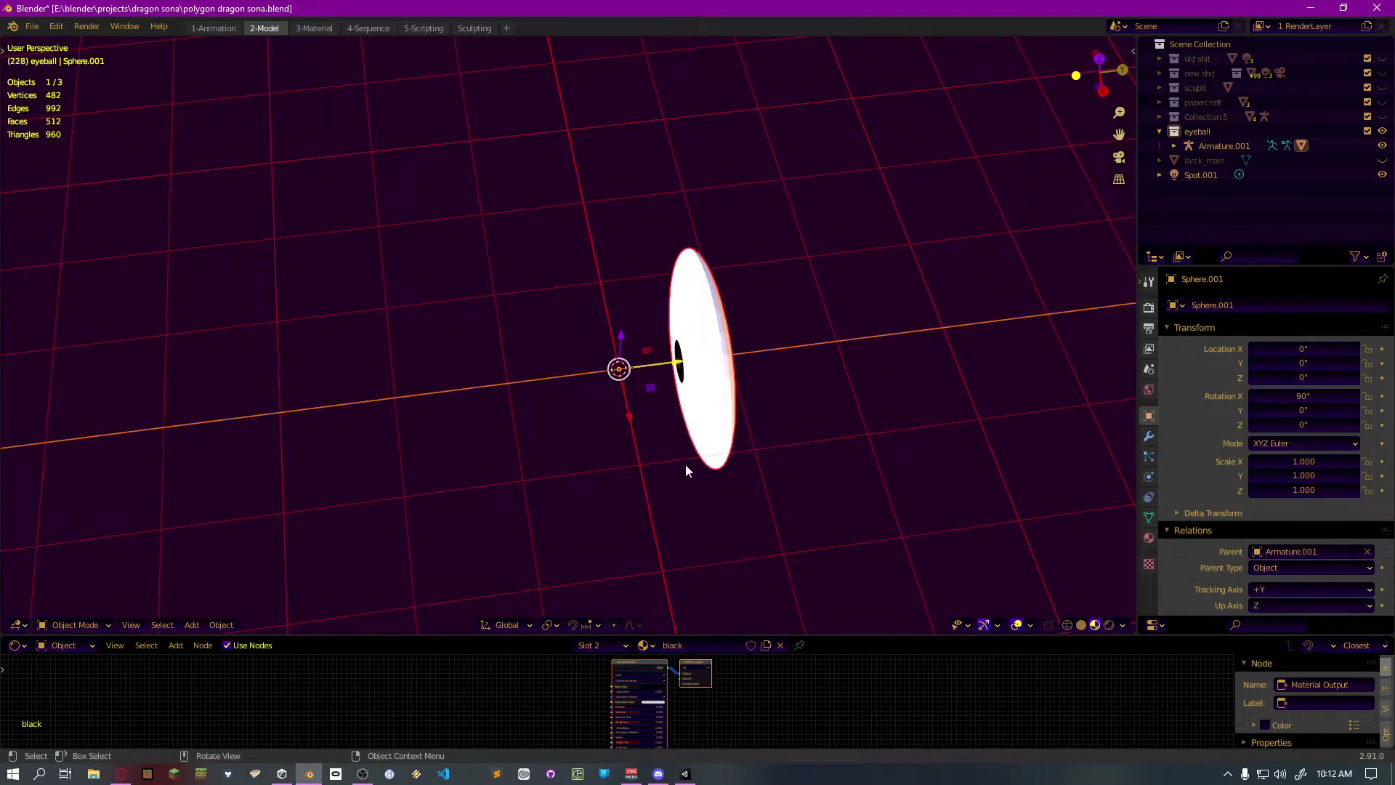
key(KP_4)
key(KP_4)
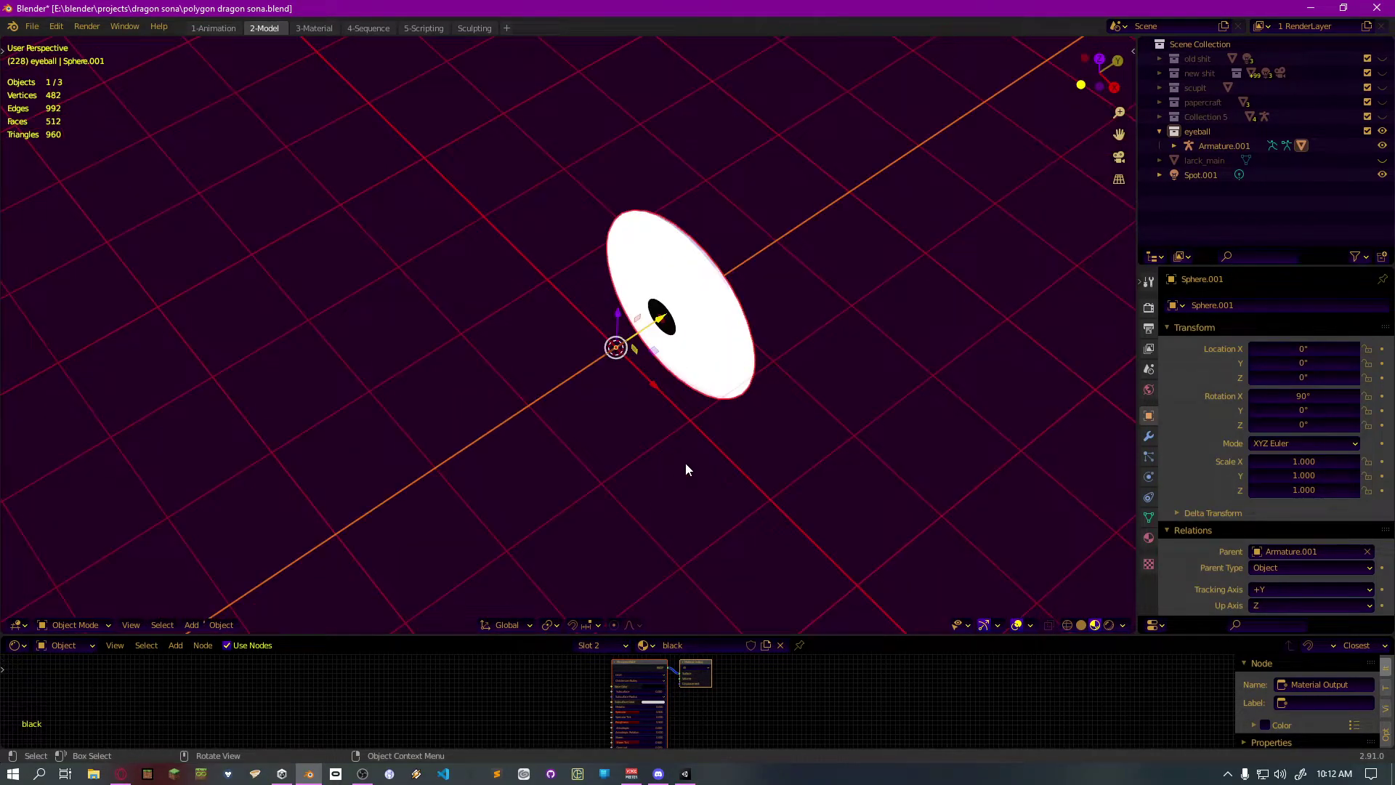
key(KP_7)
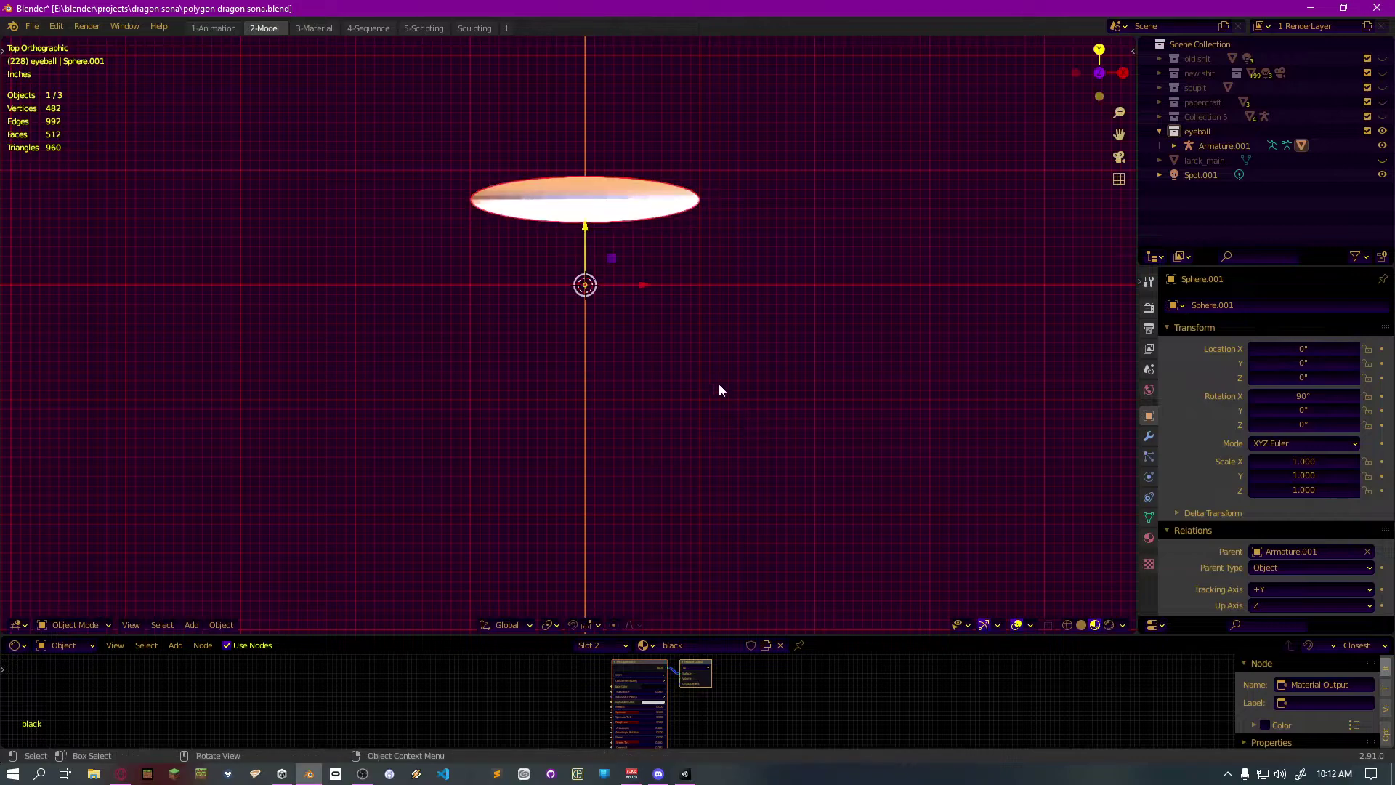
middle_drag(719, 390, 654, 225)
key(KP_1)
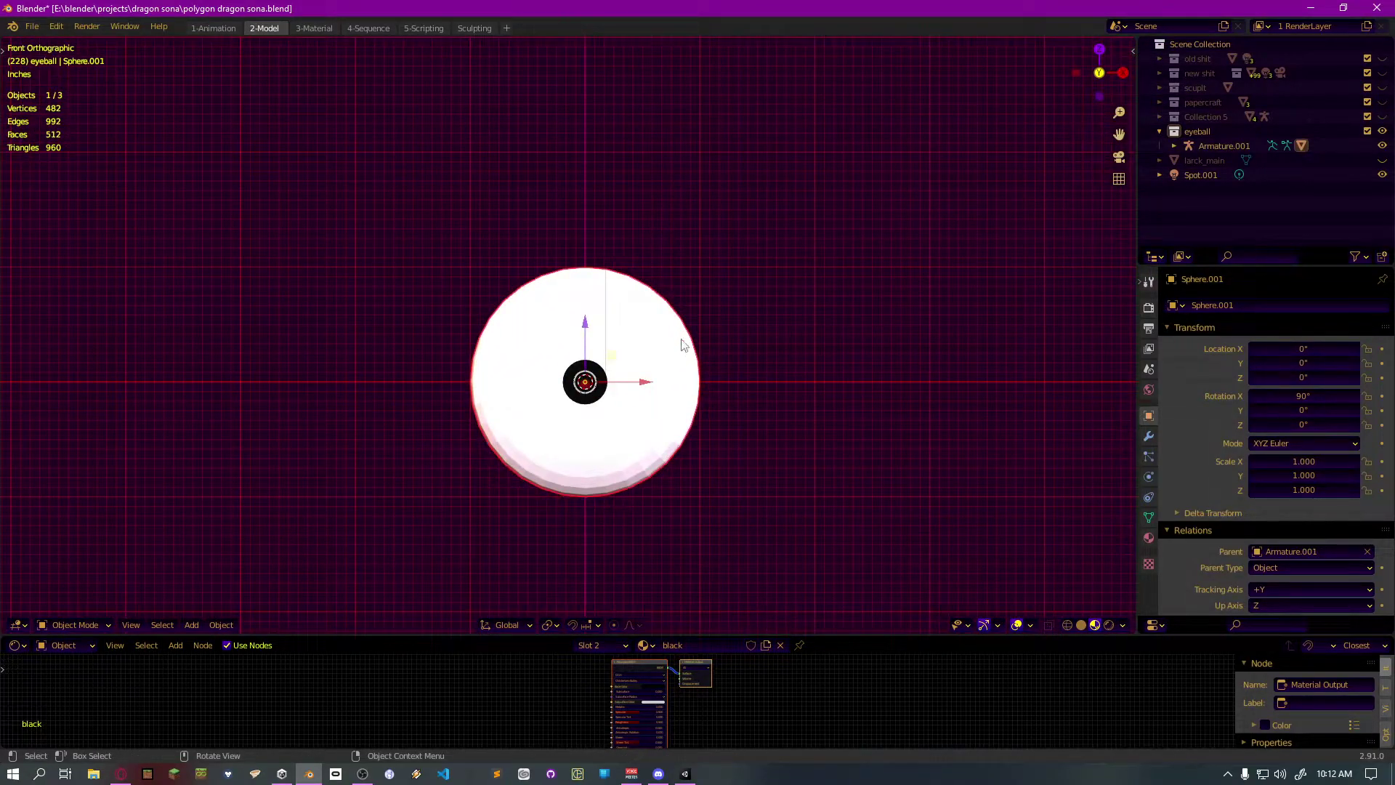
middle_drag(766, 441, 637, 447)
Check the eyeball's vertices in Edit Mode, then return to Object Mode
key(Tab)
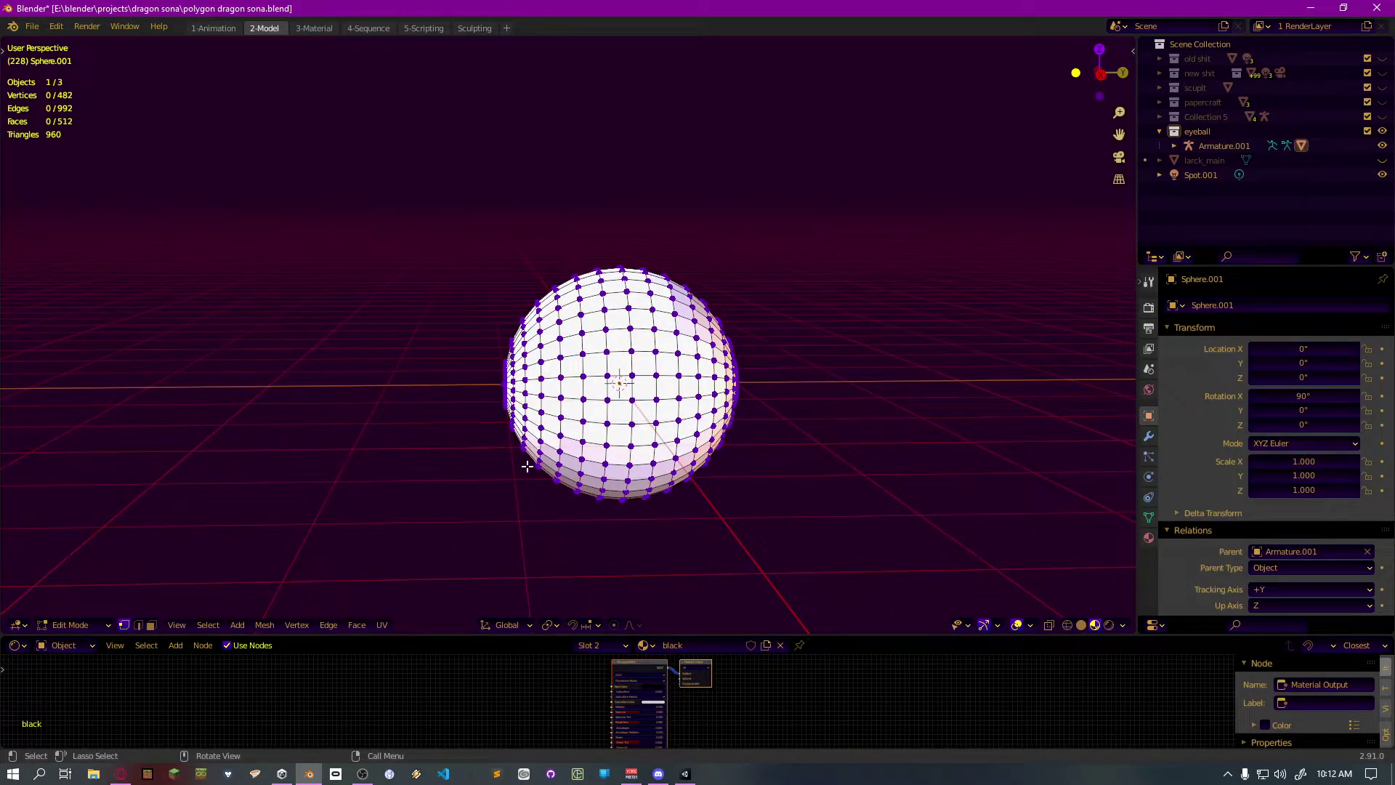
key(Tab)
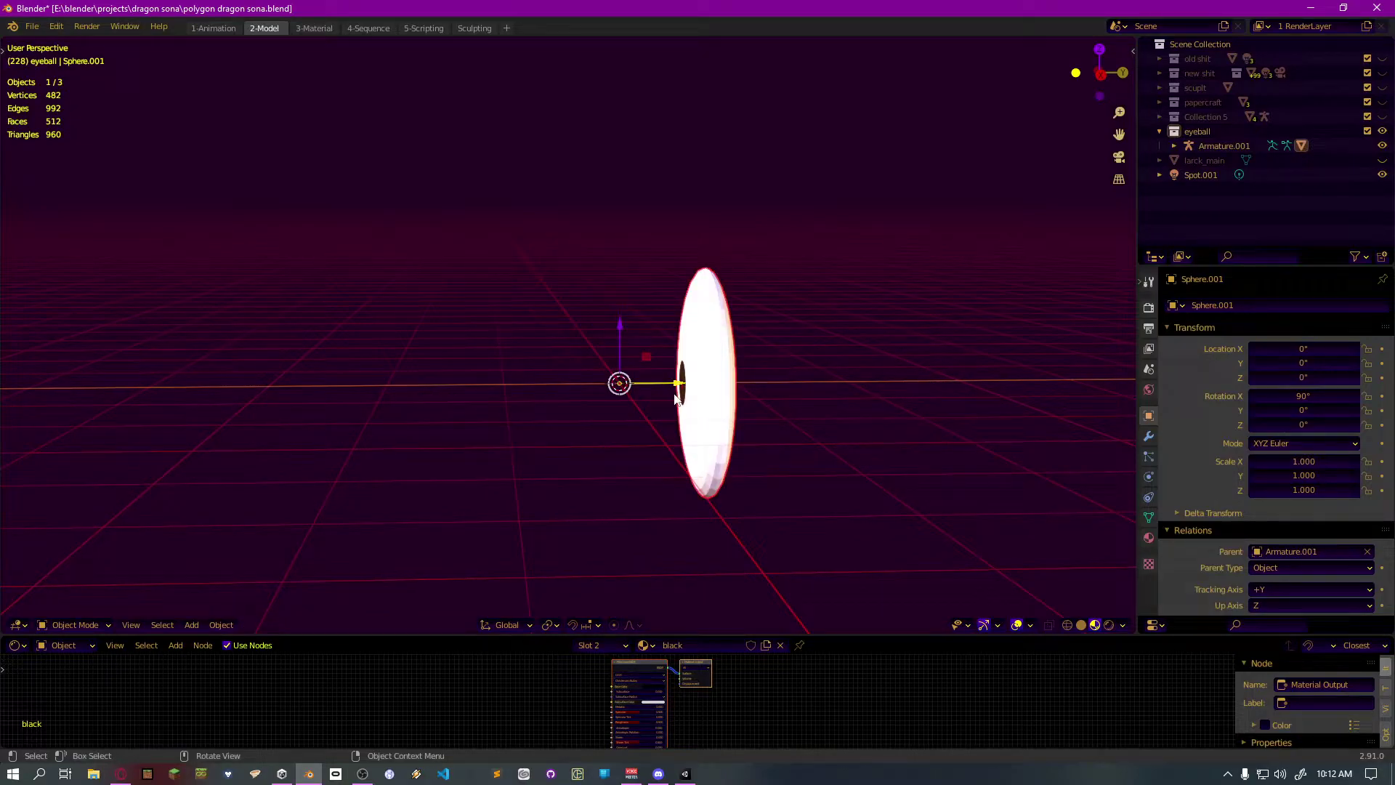
middle_drag(709, 401, 742, 410)
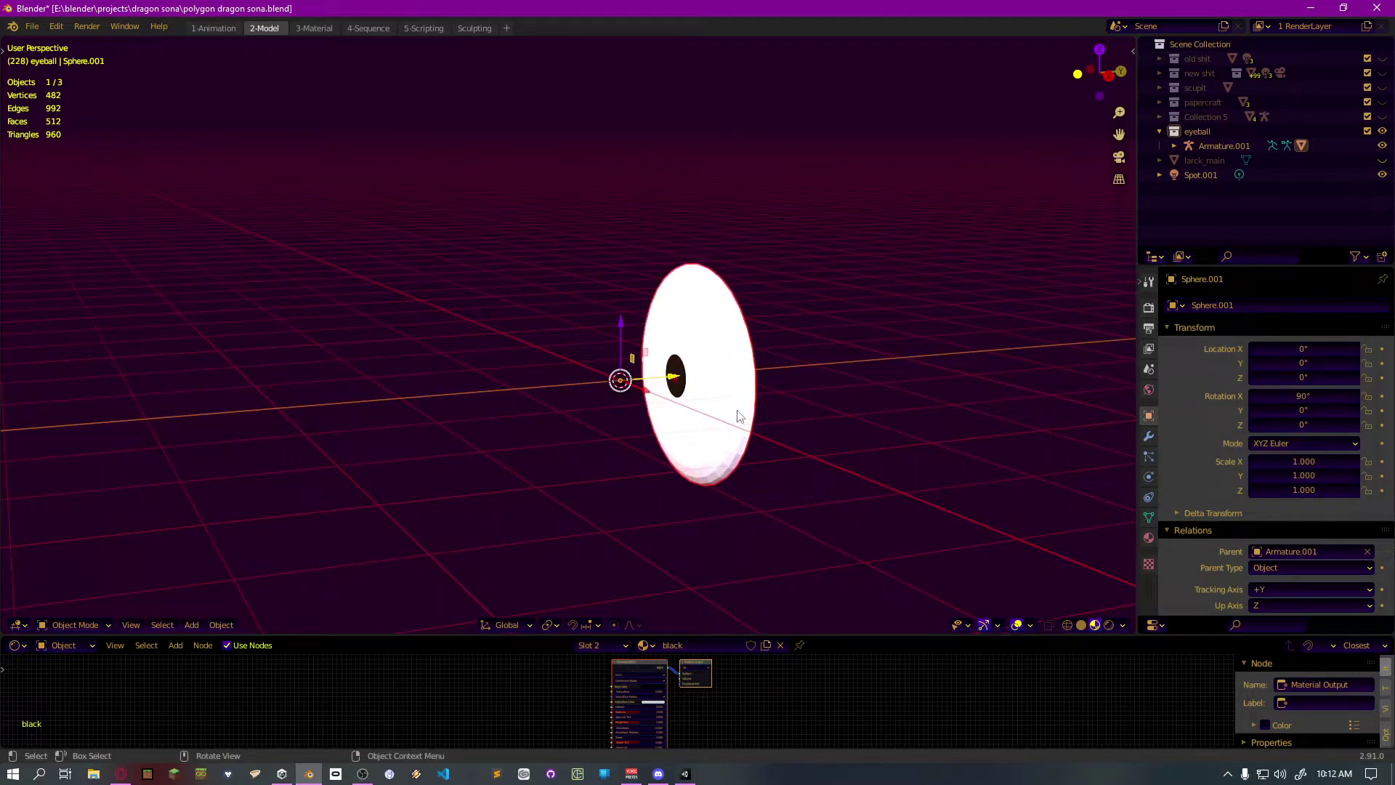
key(z)
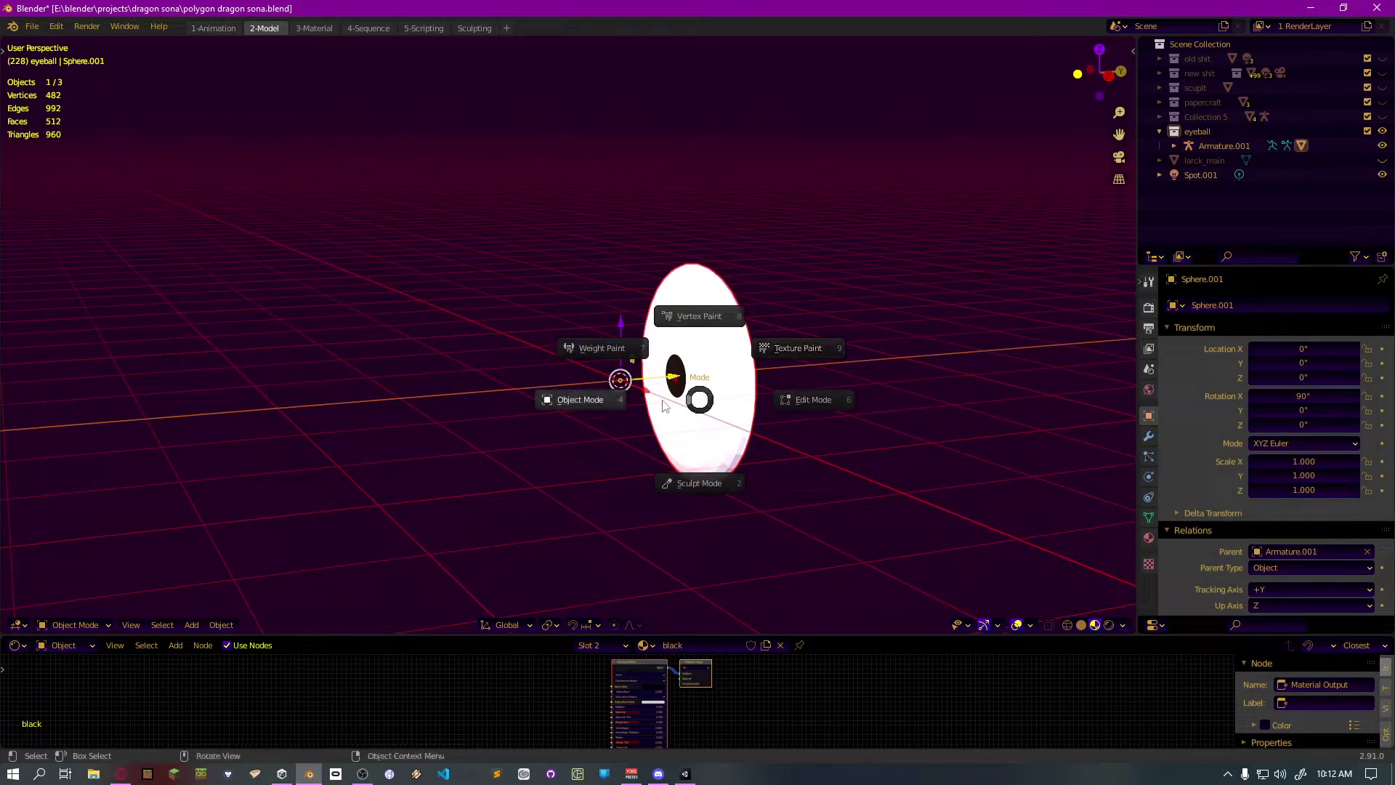
key(Escape)
scroll(694, 399, up, 6)
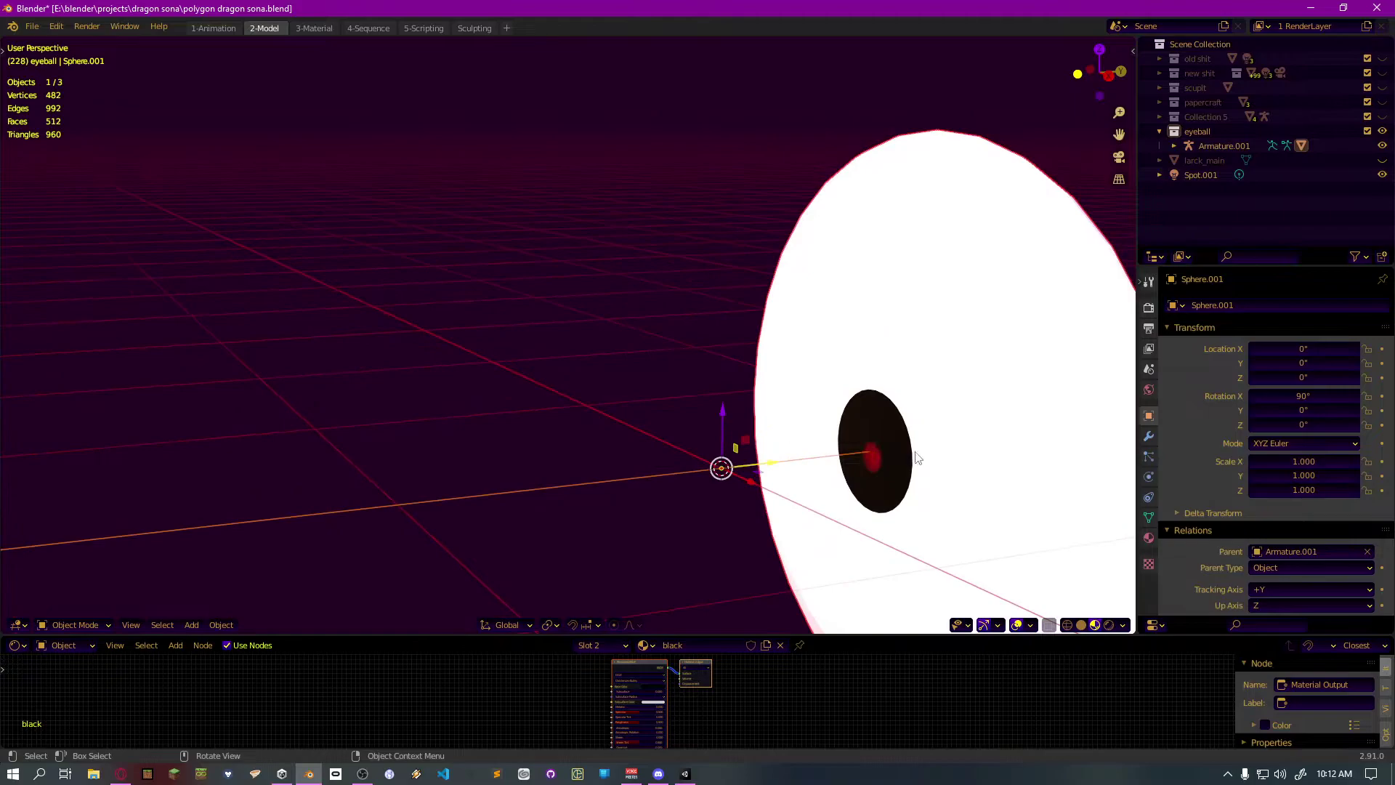
Put the eyeball armature into Pose Mode and select the rotator bone
click(878, 467)
key(ctrl+Tab)
middle_drag(878, 468, 804, 452)
click(792, 439)
Trackball-rotate the rotator bone to W 0.795, X -0.394, Y -0.457, Z -0.063
key(r)
key(r)
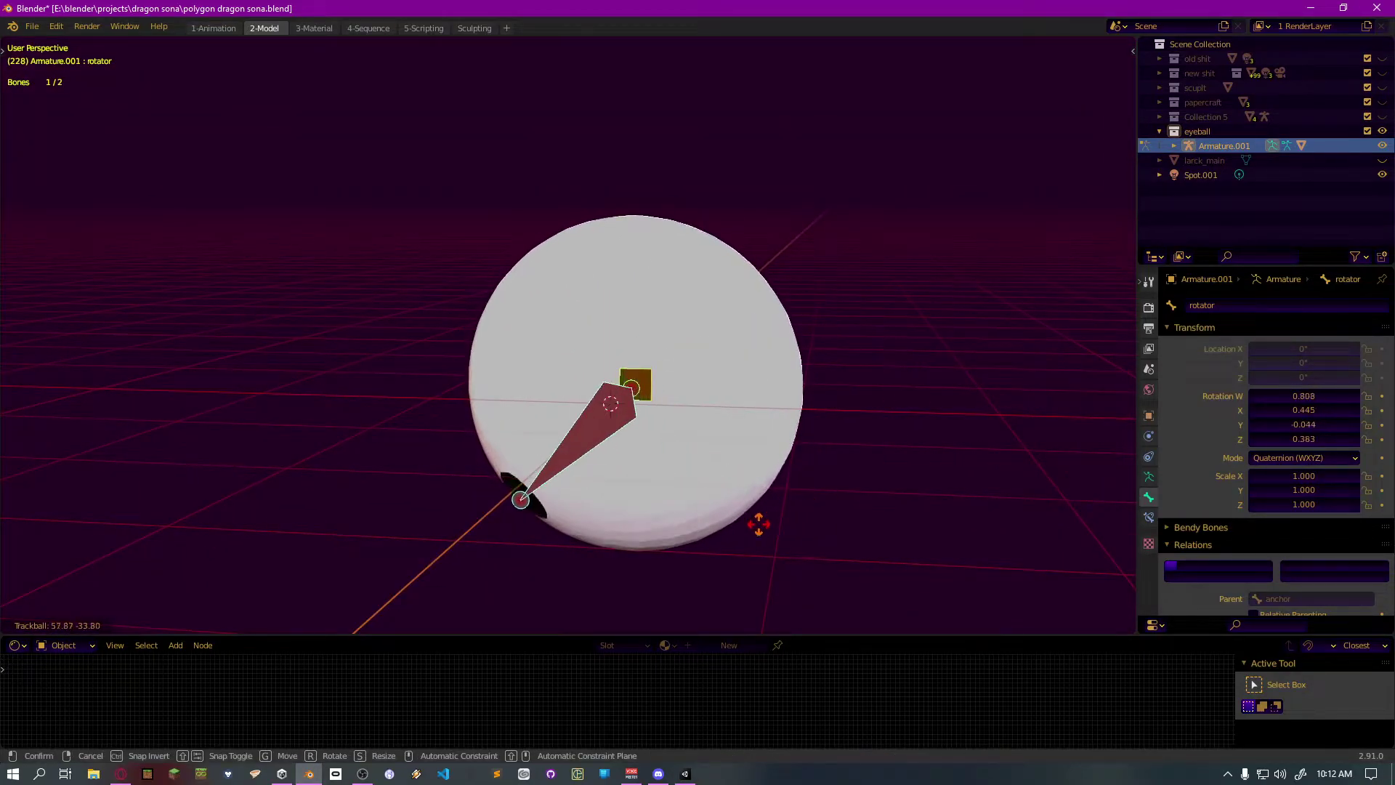
click(723, 452)
middle_drag(598, 432, 731, 478)
key(r)
key(r)
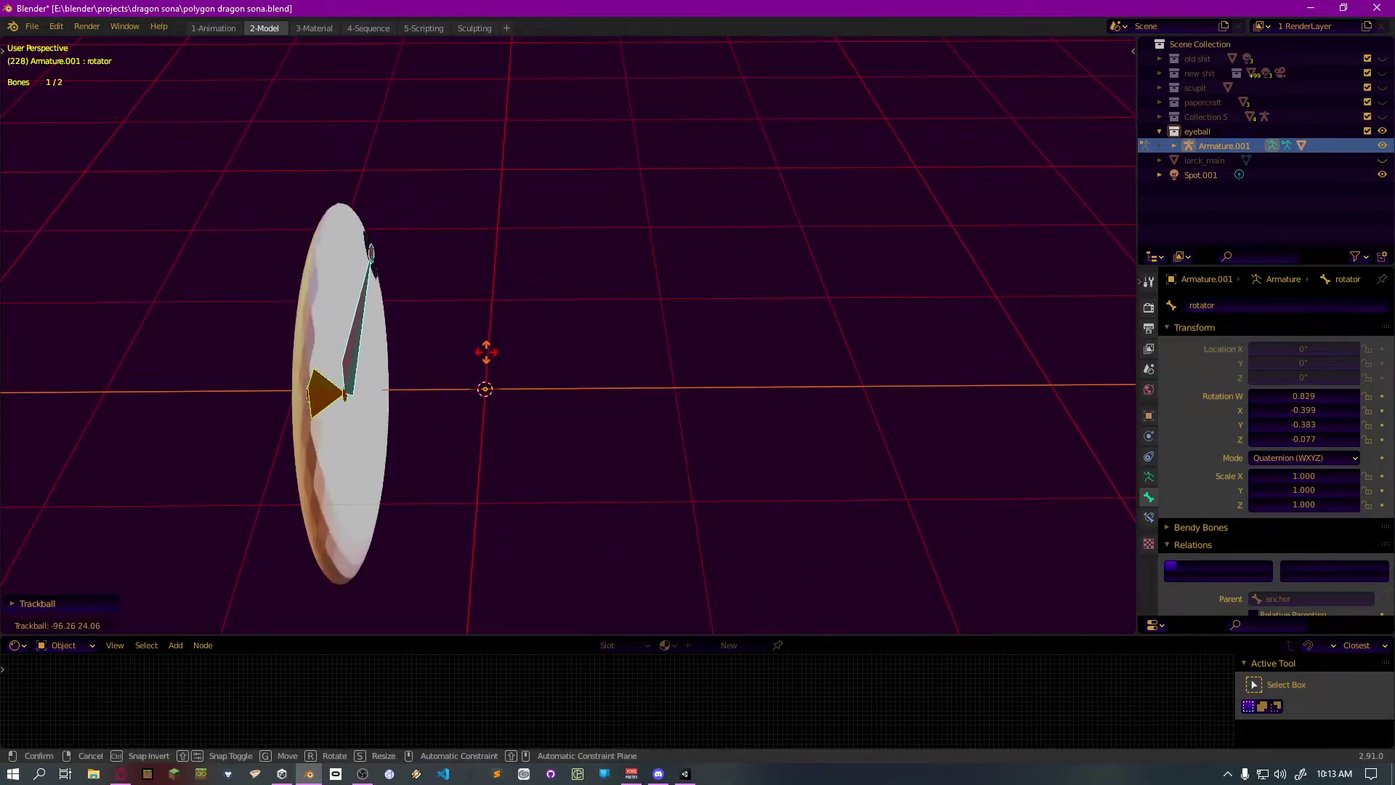
click(477, 348)
middle_drag(477, 348, 744, 316)
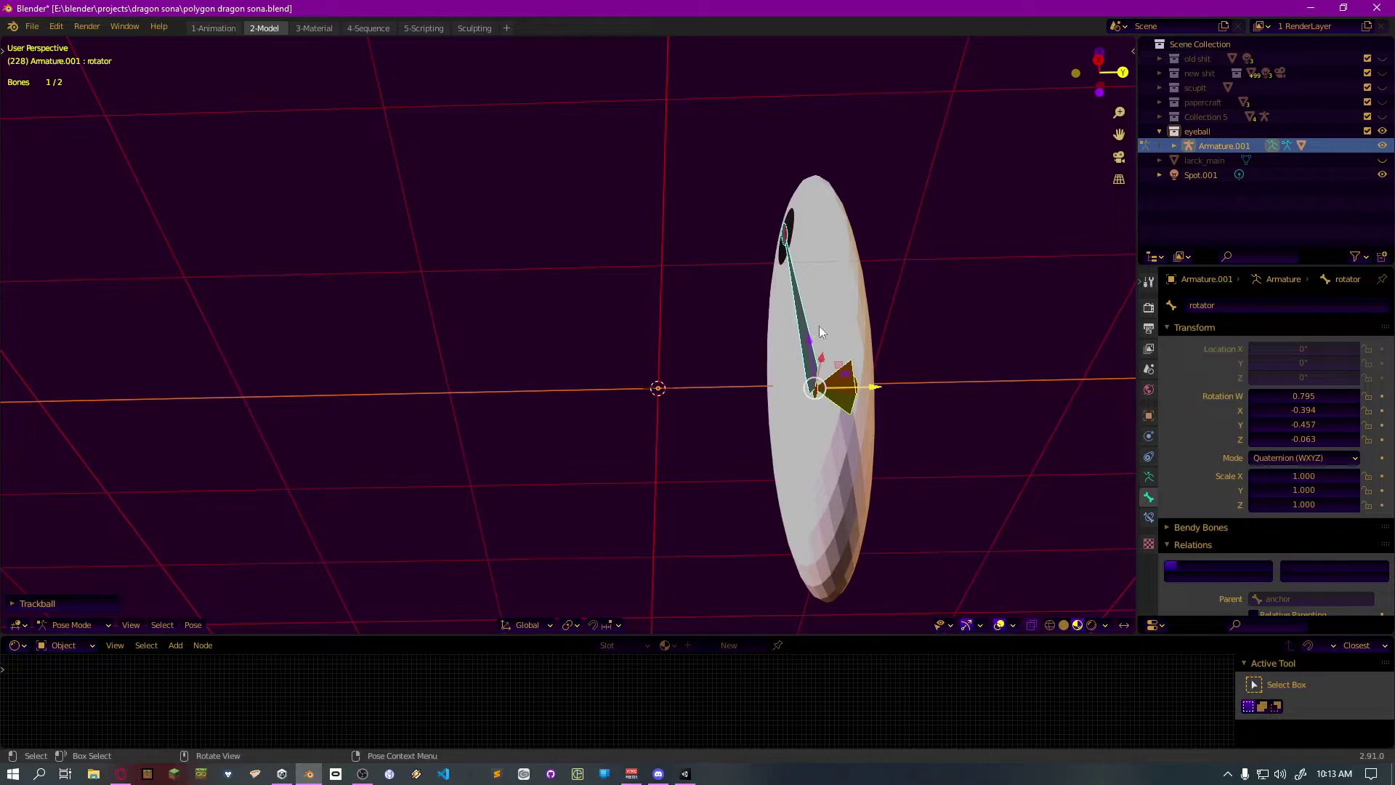
Try another rotation and cancel it, then select the anchor bone
middle_drag(859, 398, 718, 383)
key(r)
key(r)
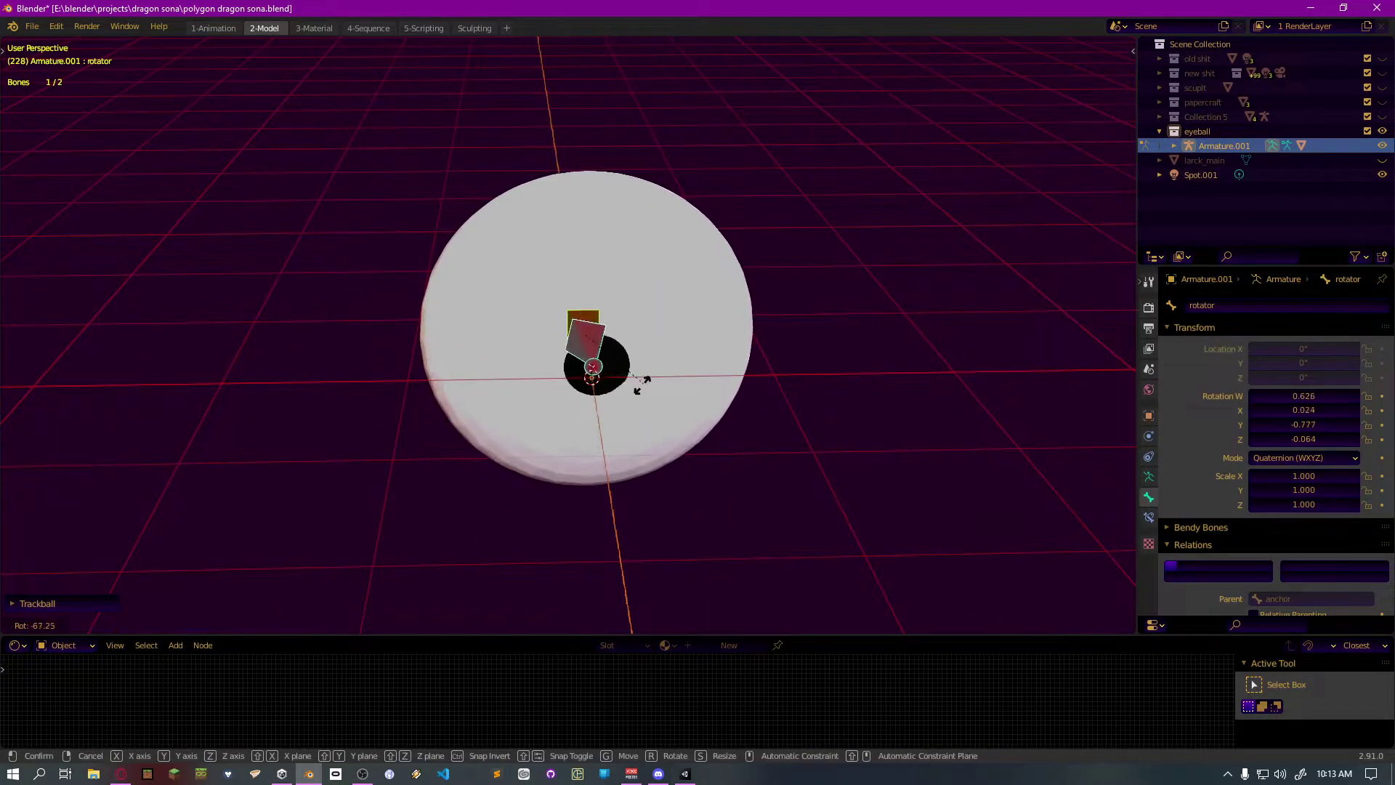
key(Escape)
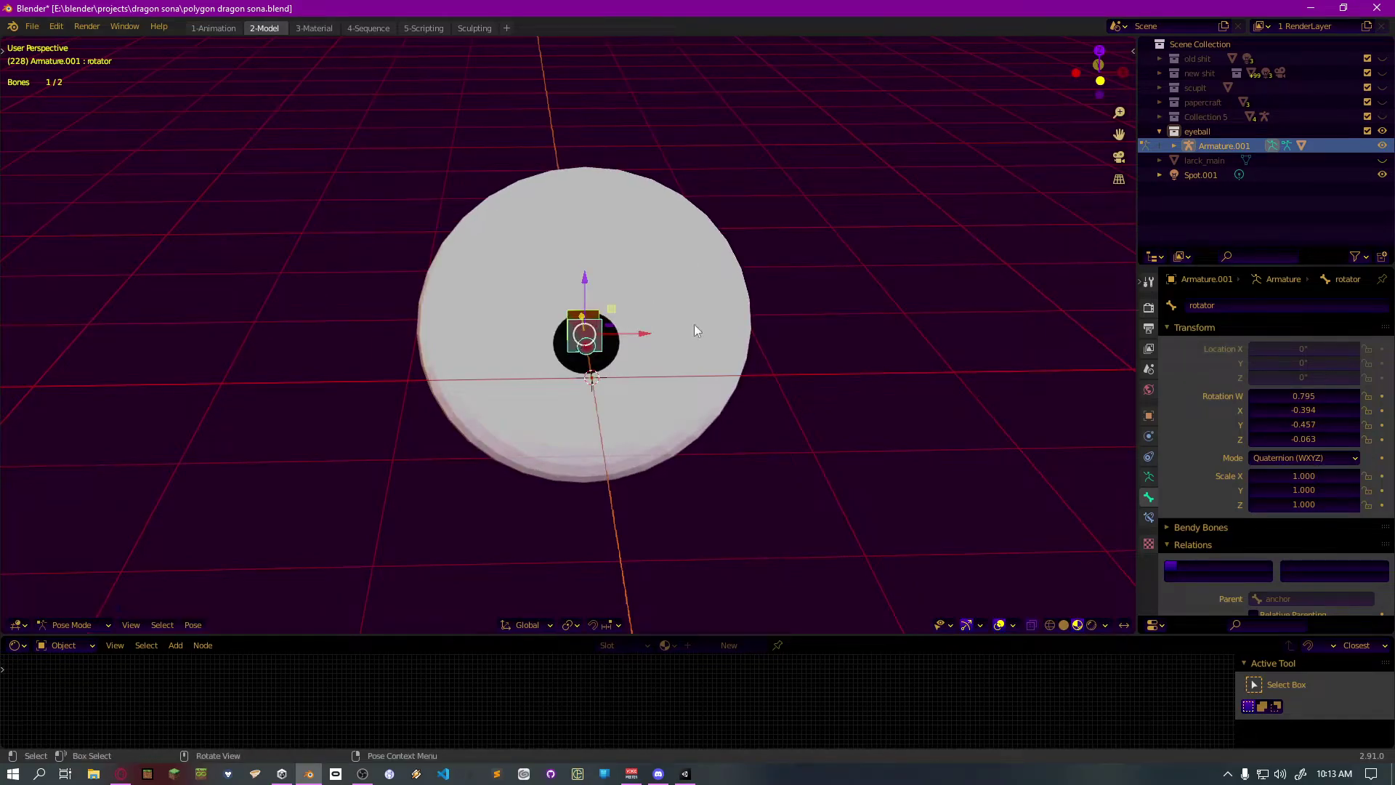
middle_drag(695, 324, 602, 372)
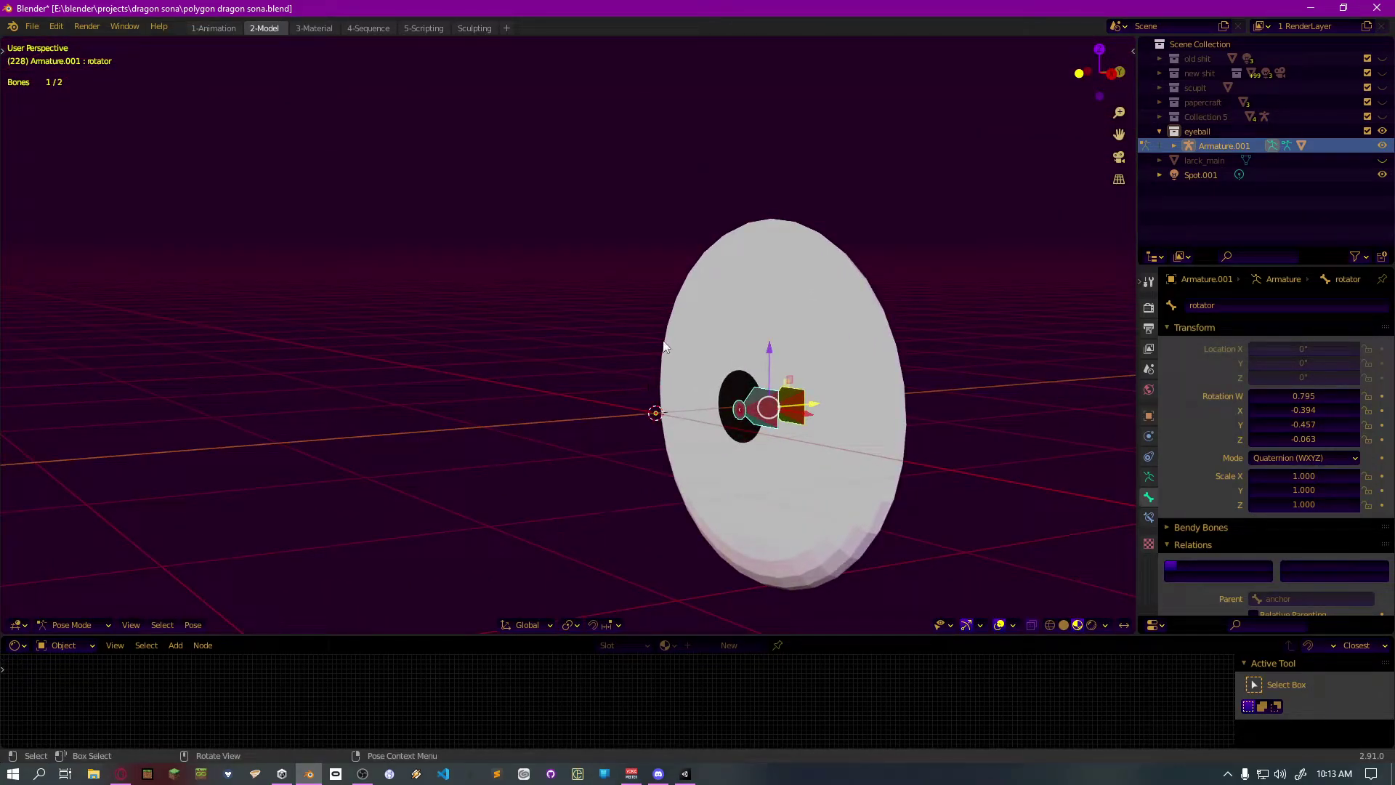
middle_drag(647, 385, 582, 398)
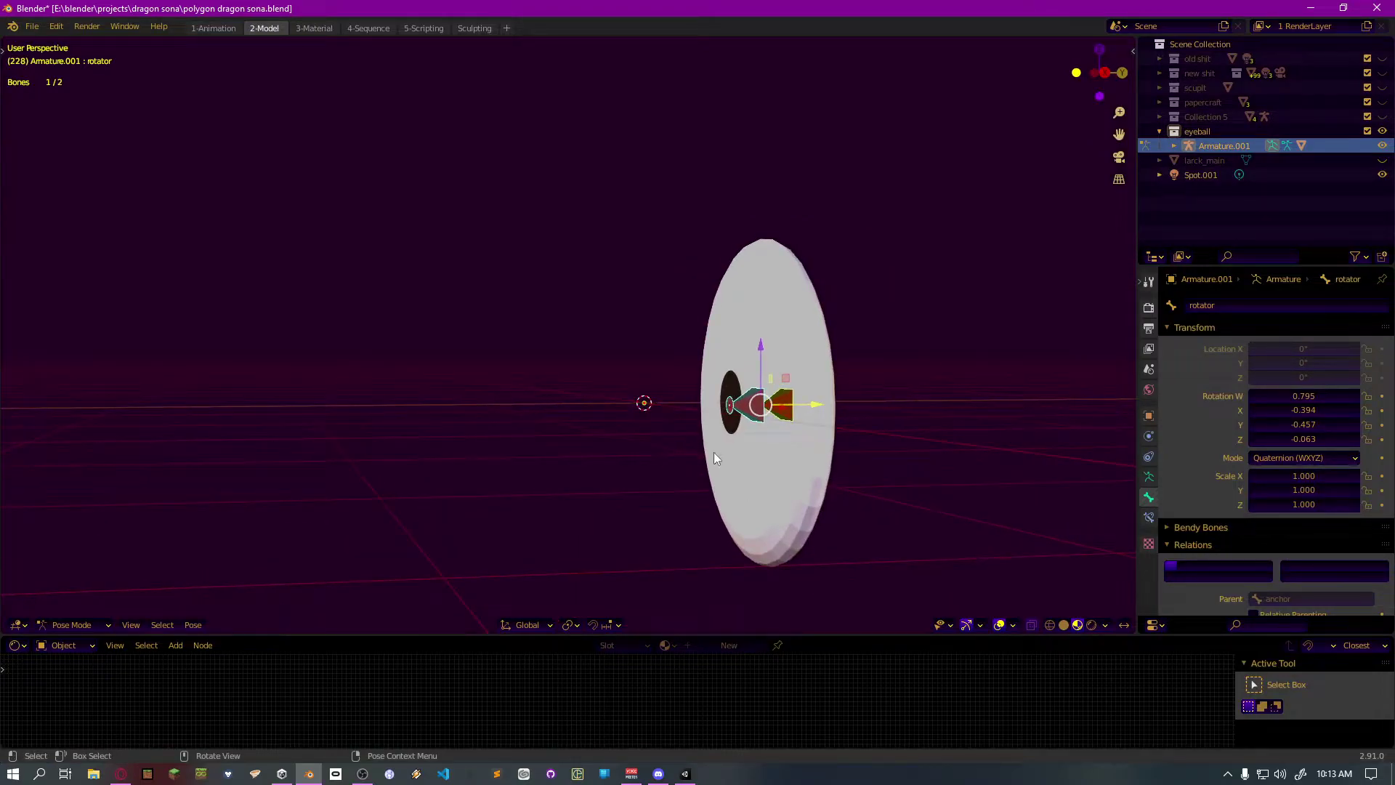
click(796, 397)
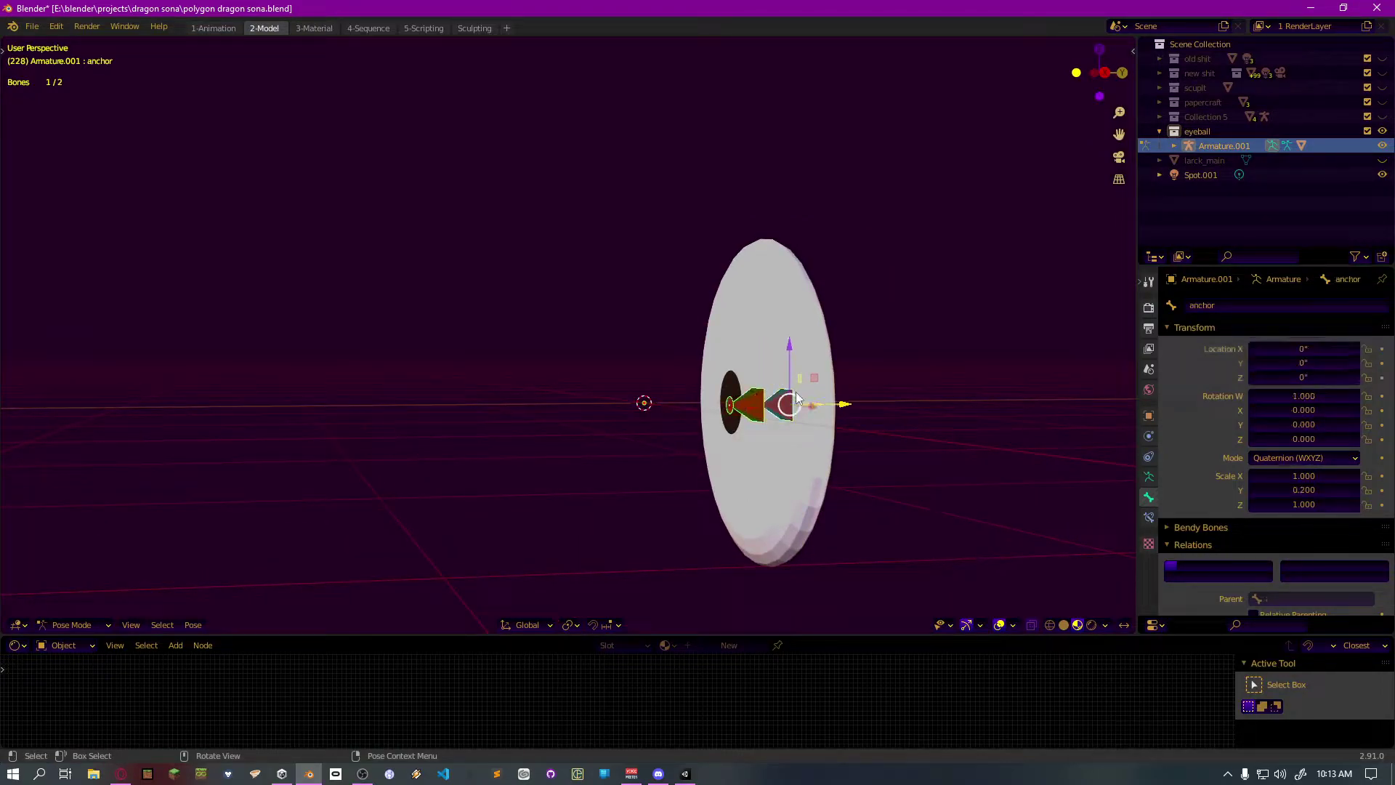
From the front view, scale the anchor bone to 0.441 along X
key(KP_1)
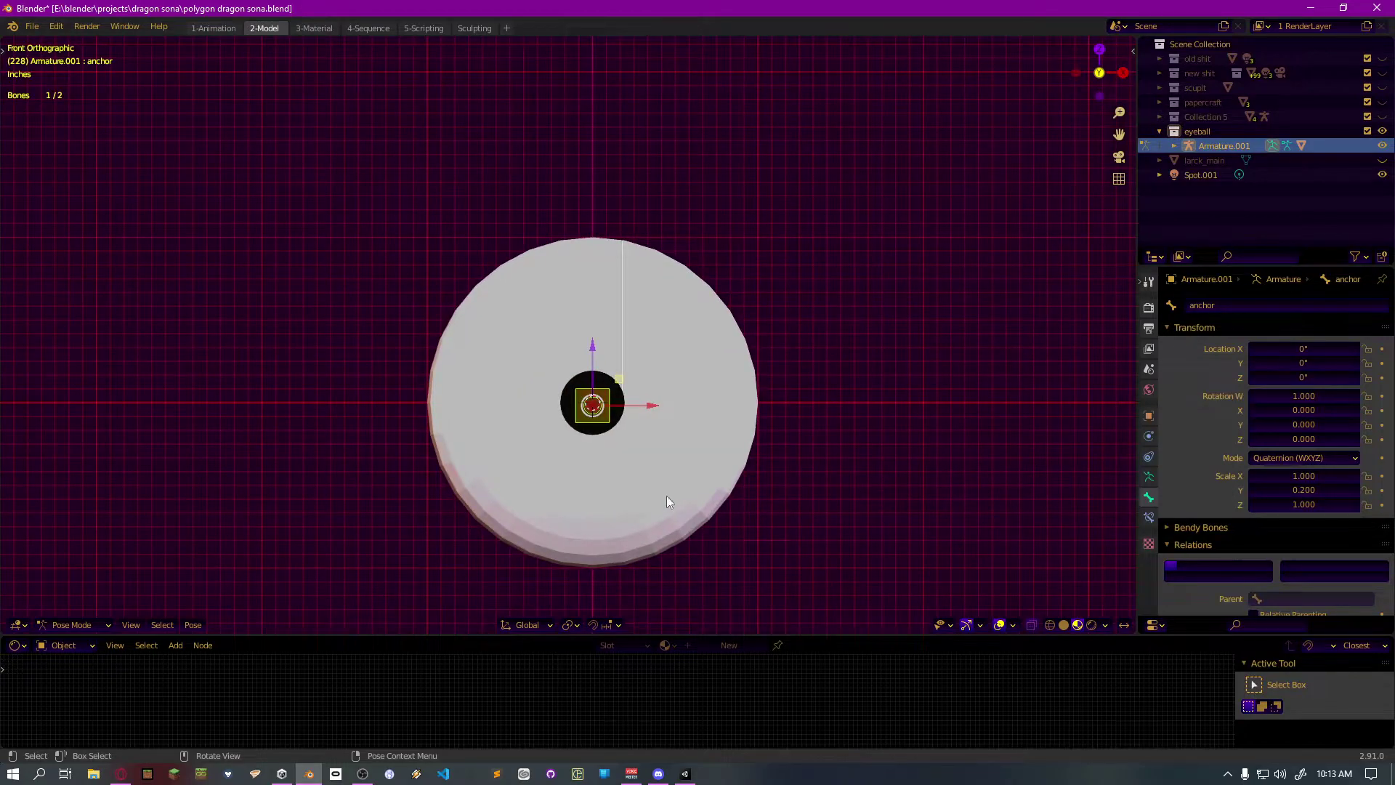
key(s)
key(x)
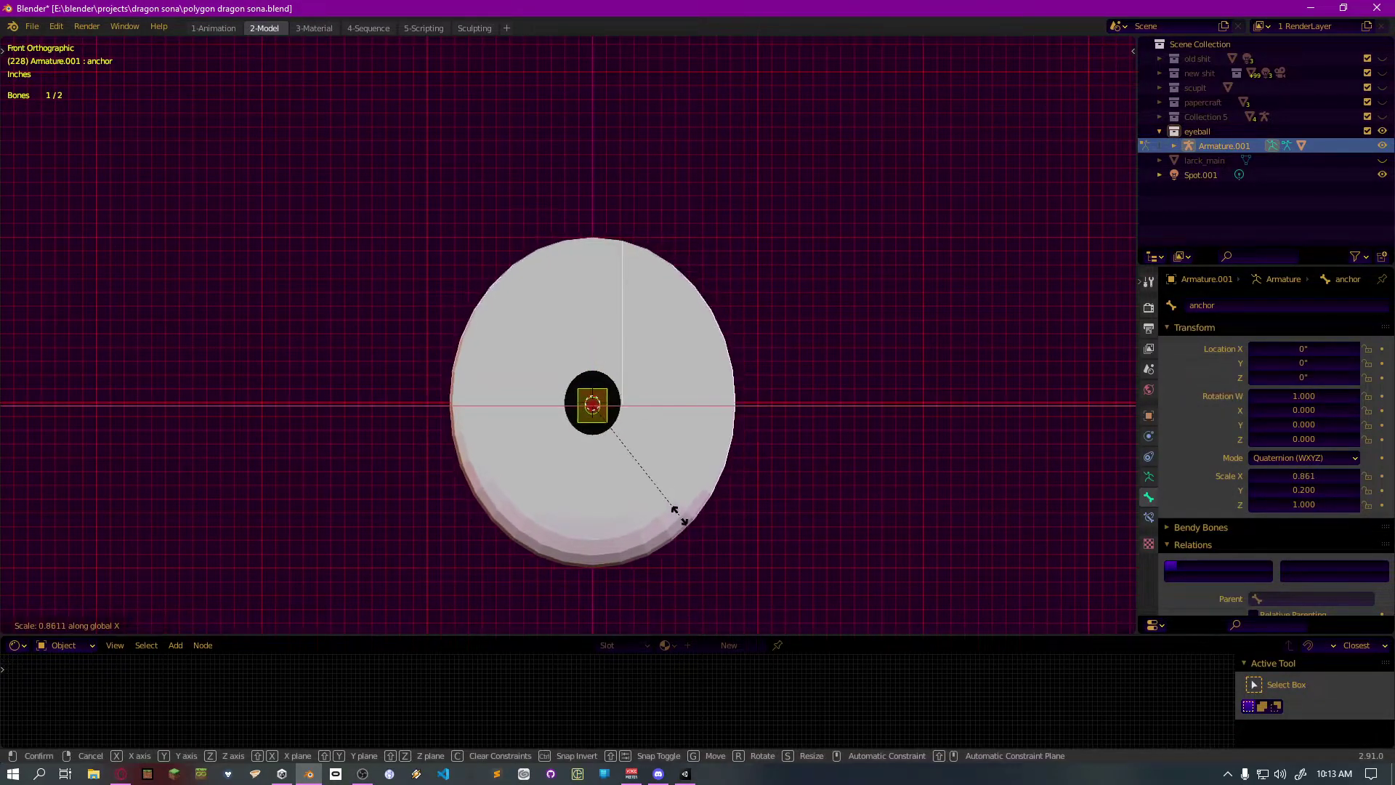
click(611, 478)
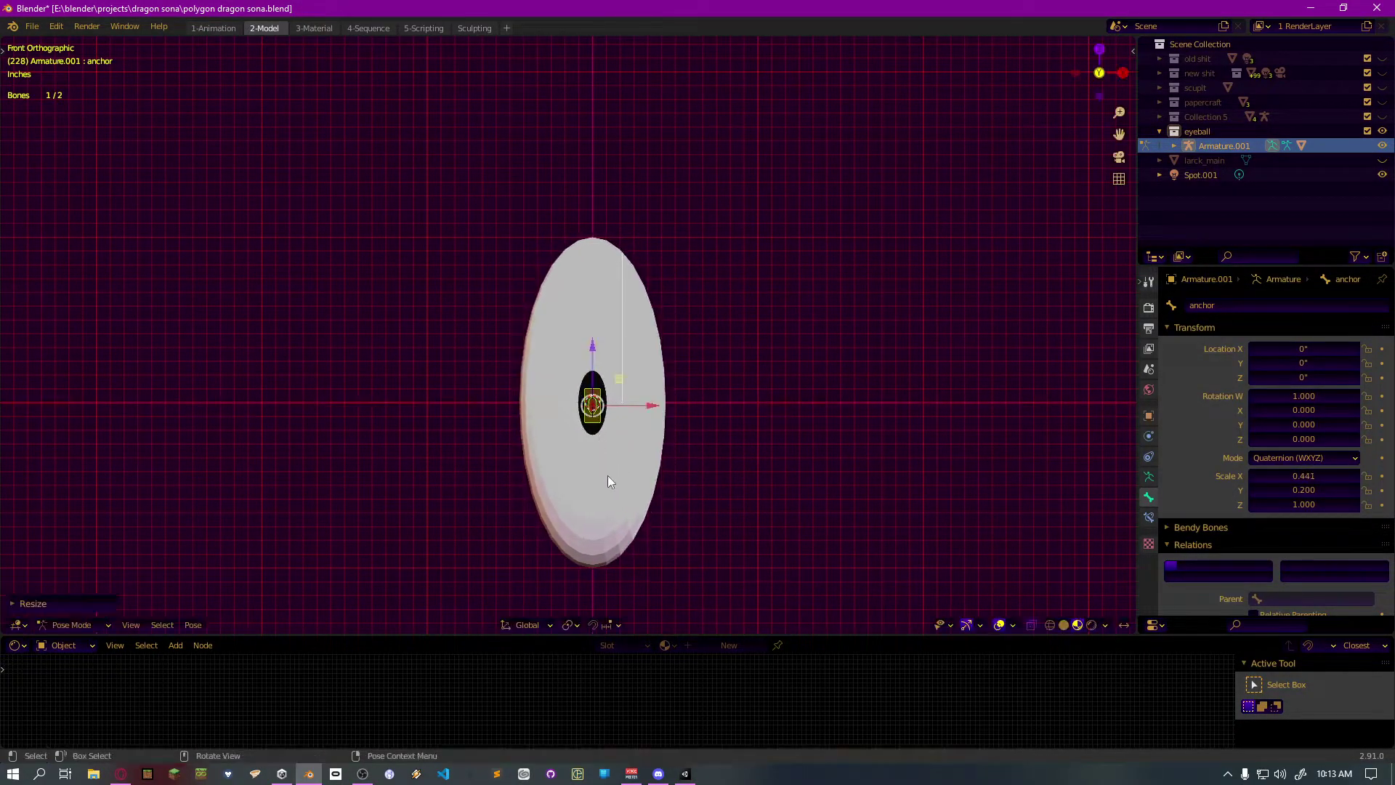
middle_drag(607, 475, 548, 476)
Test-rotate the rotator bone repeatedly, ending at W 0.914, X 0.055, Y -0.252, Z 0.312
click(702, 402)
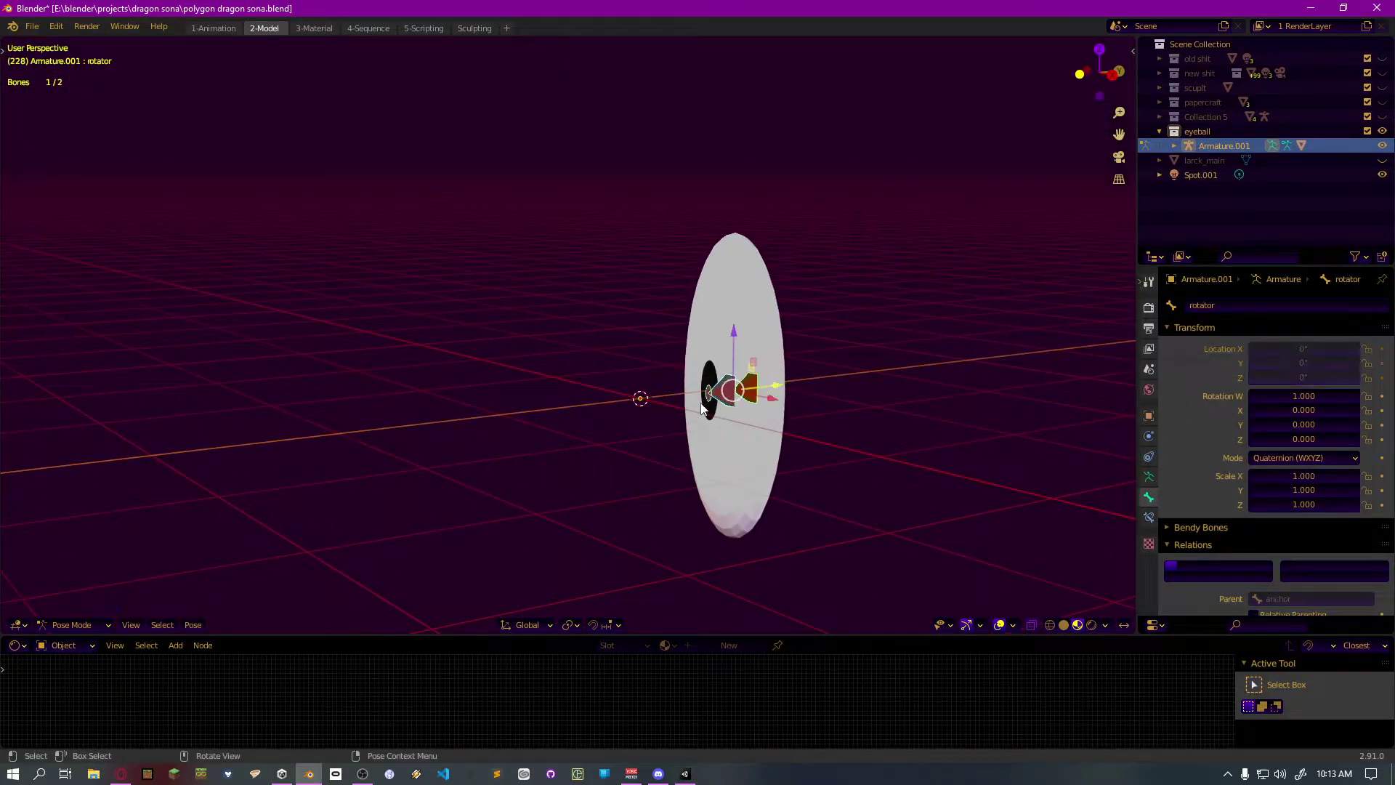
middle_drag(705, 564, 654, 466)
key(r)
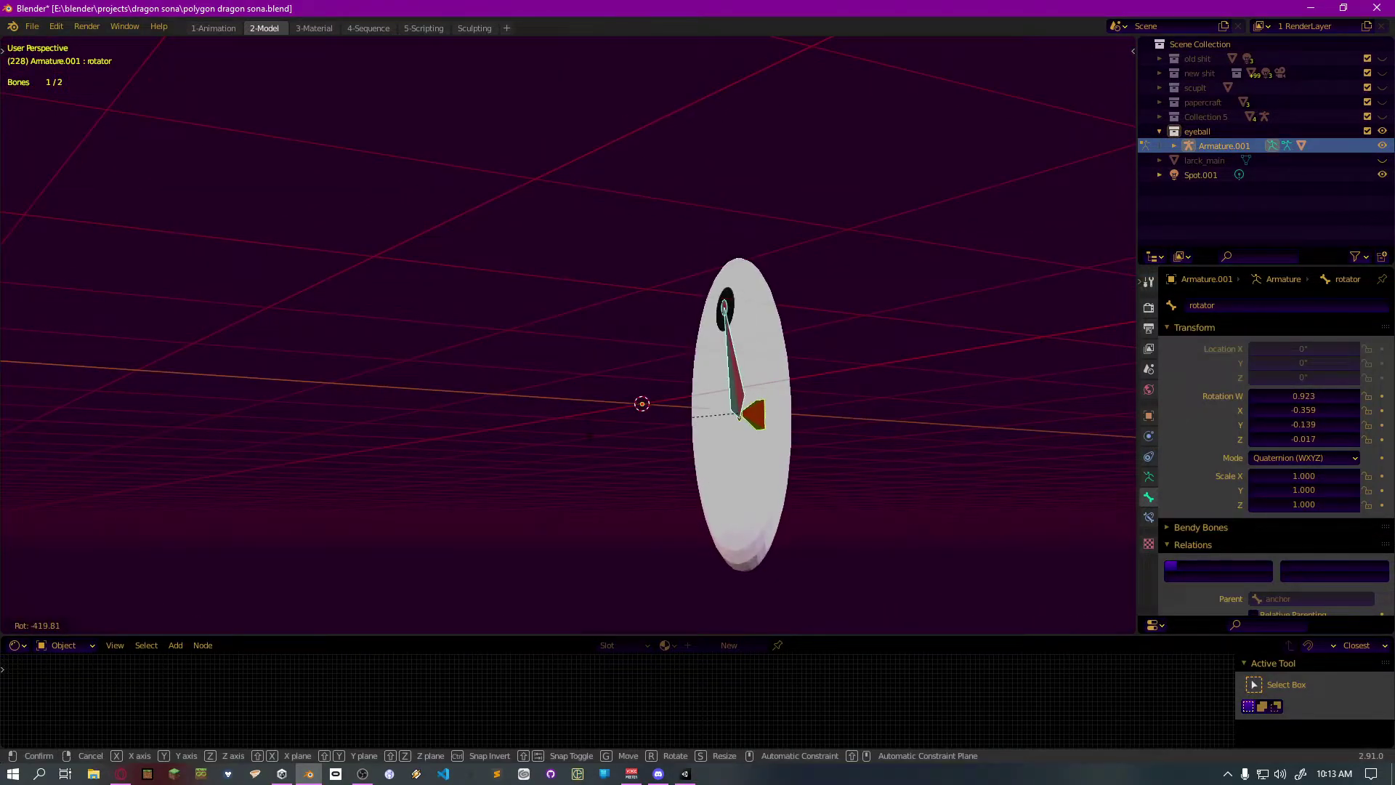
click(560, 371)
middle_drag(559, 370, 625, 384)
key(r)
key(r)
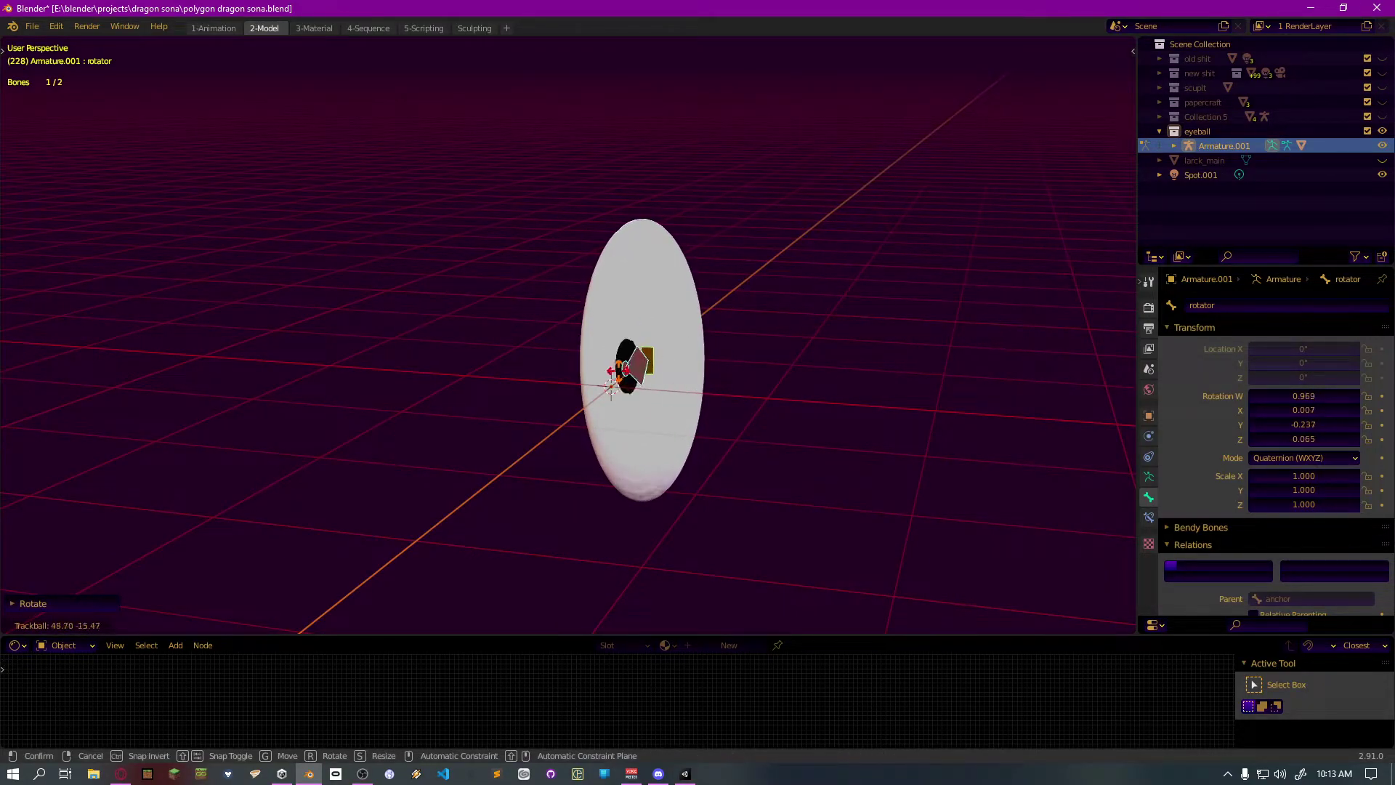
click(590, 358)
middle_drag(590, 358, 408, 307)
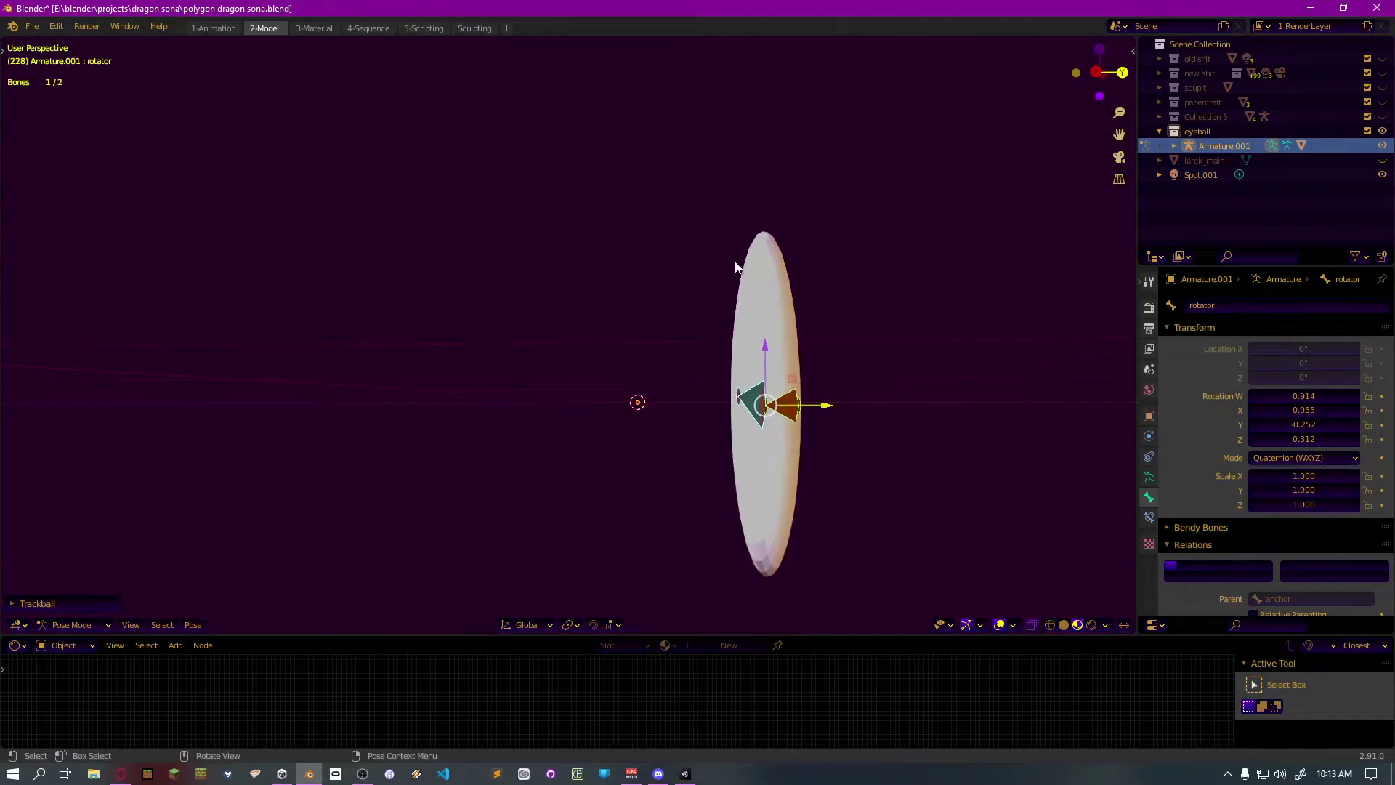
middle_drag(632, 438, 600, 390)
key(r)
key(r)
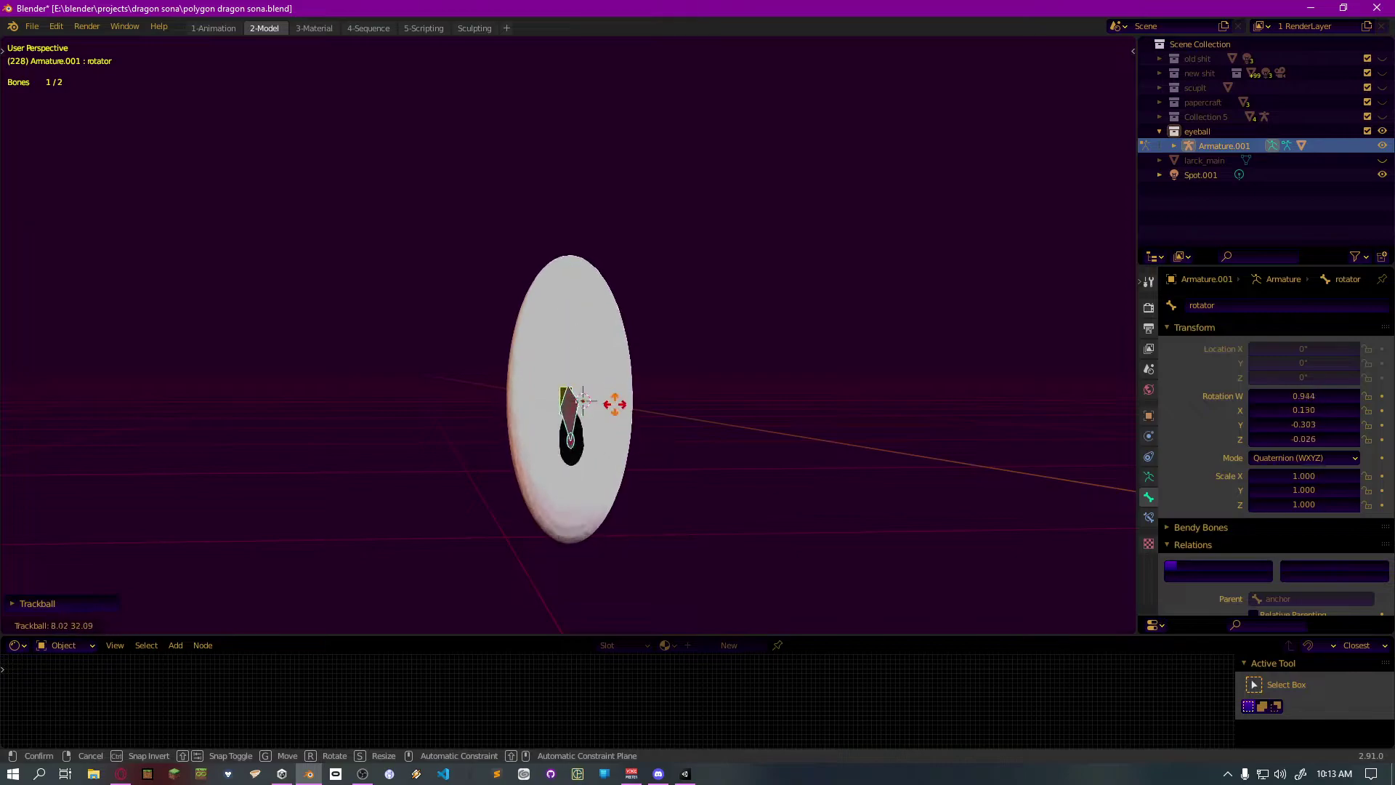
click(721, 411)
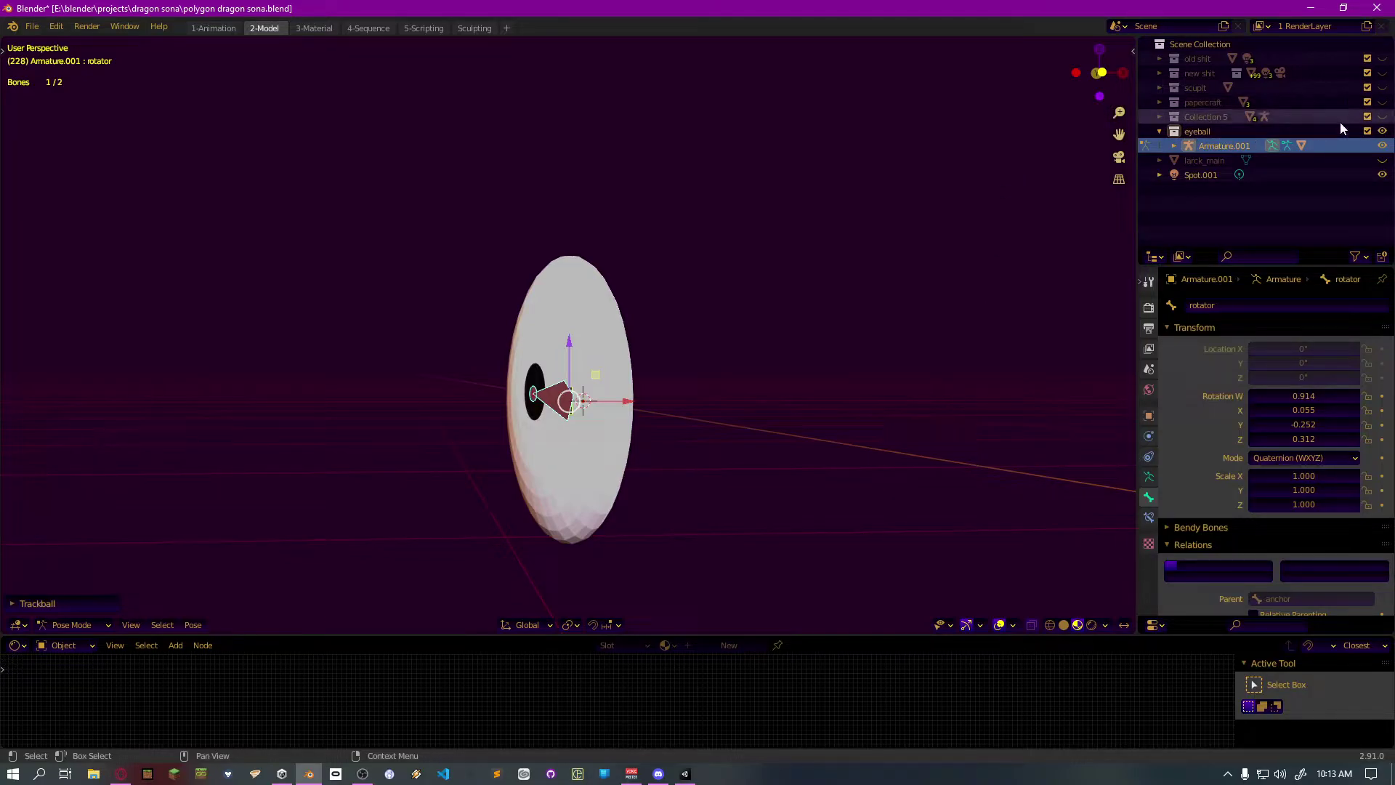
Hide the eyeball collection and show Collection 5 with the dragon model
click(1383, 131)
click(1382, 117)
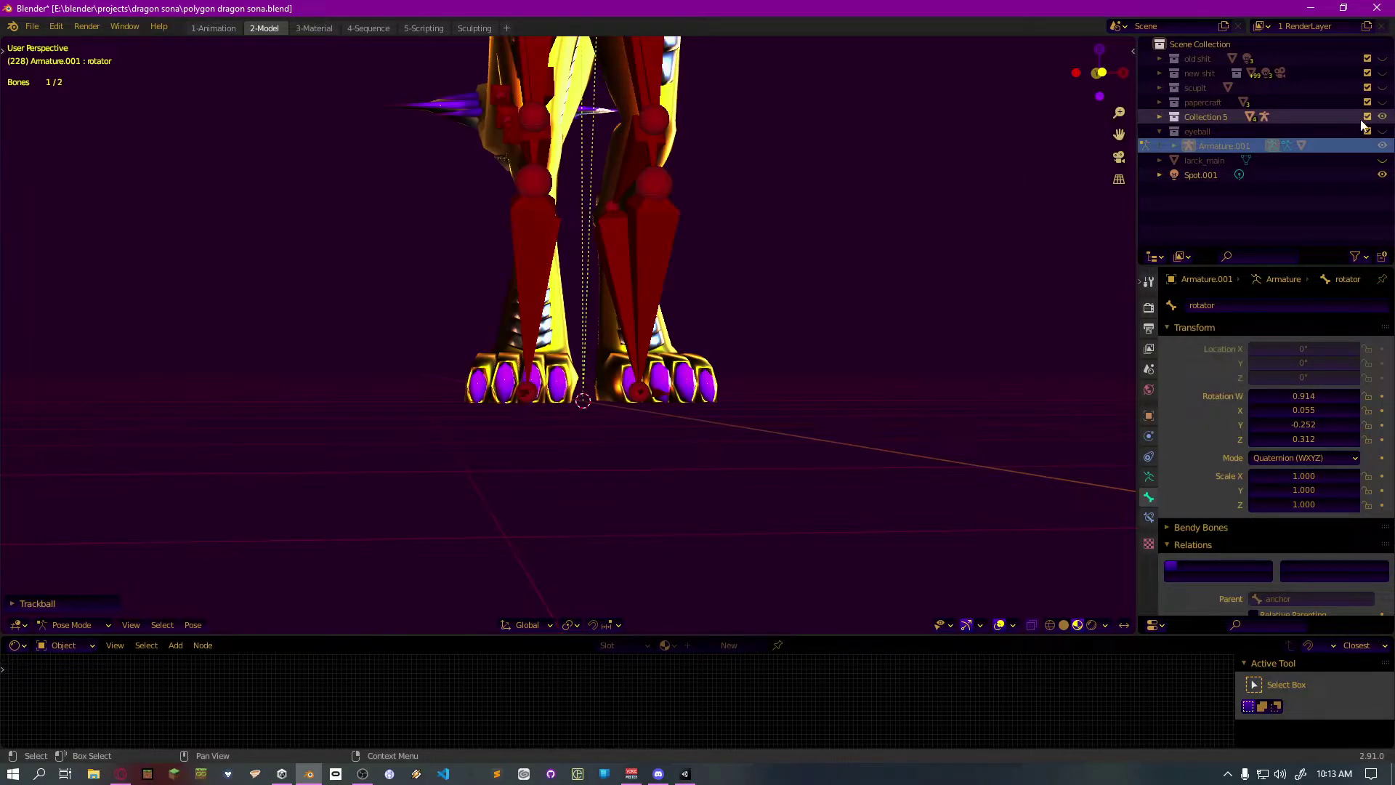
shift+middle_drag(632, 147, 634, 283)
right_click(589, 374)
scroll(634, 284, up, 6)
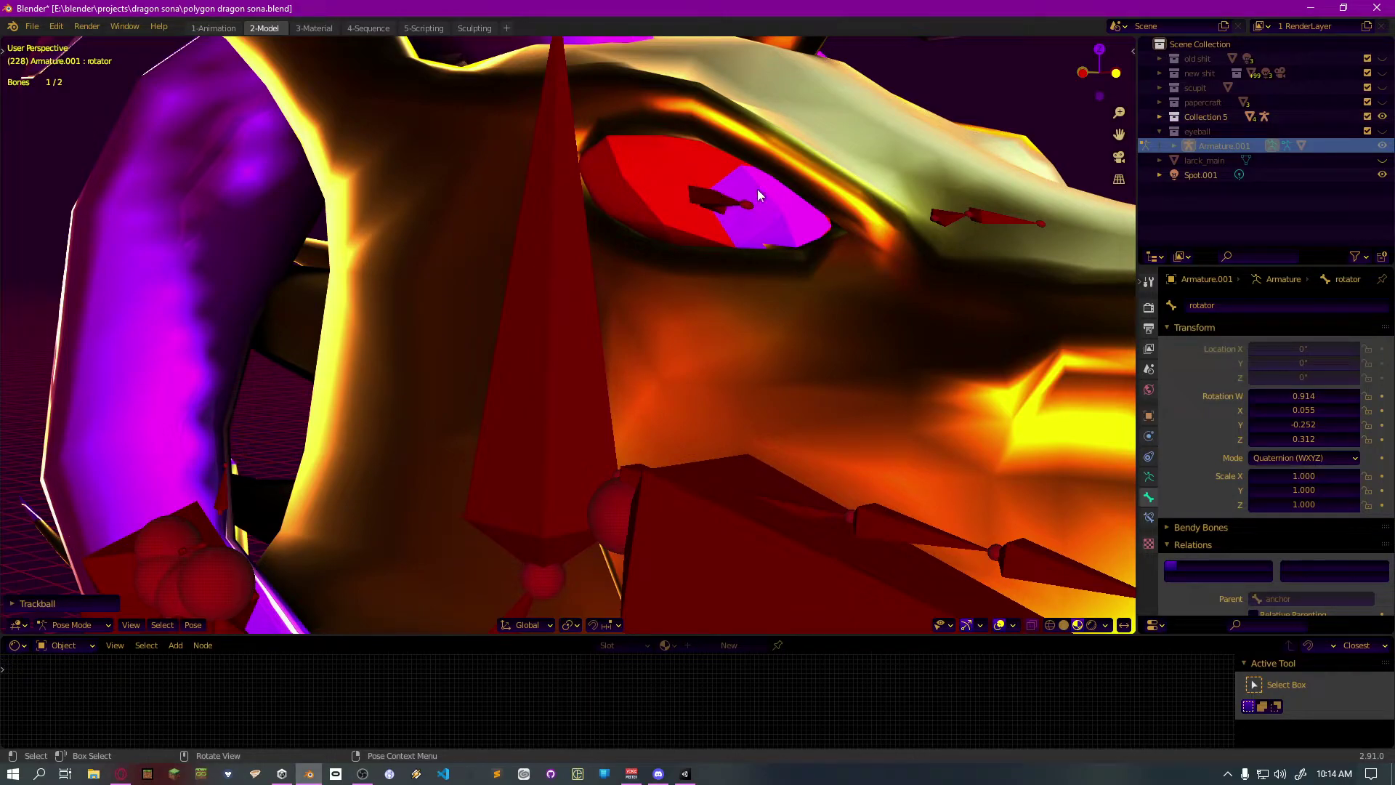
Pose the dragon's main Armature and test-rotate its eye.R bone
click(1160, 117)
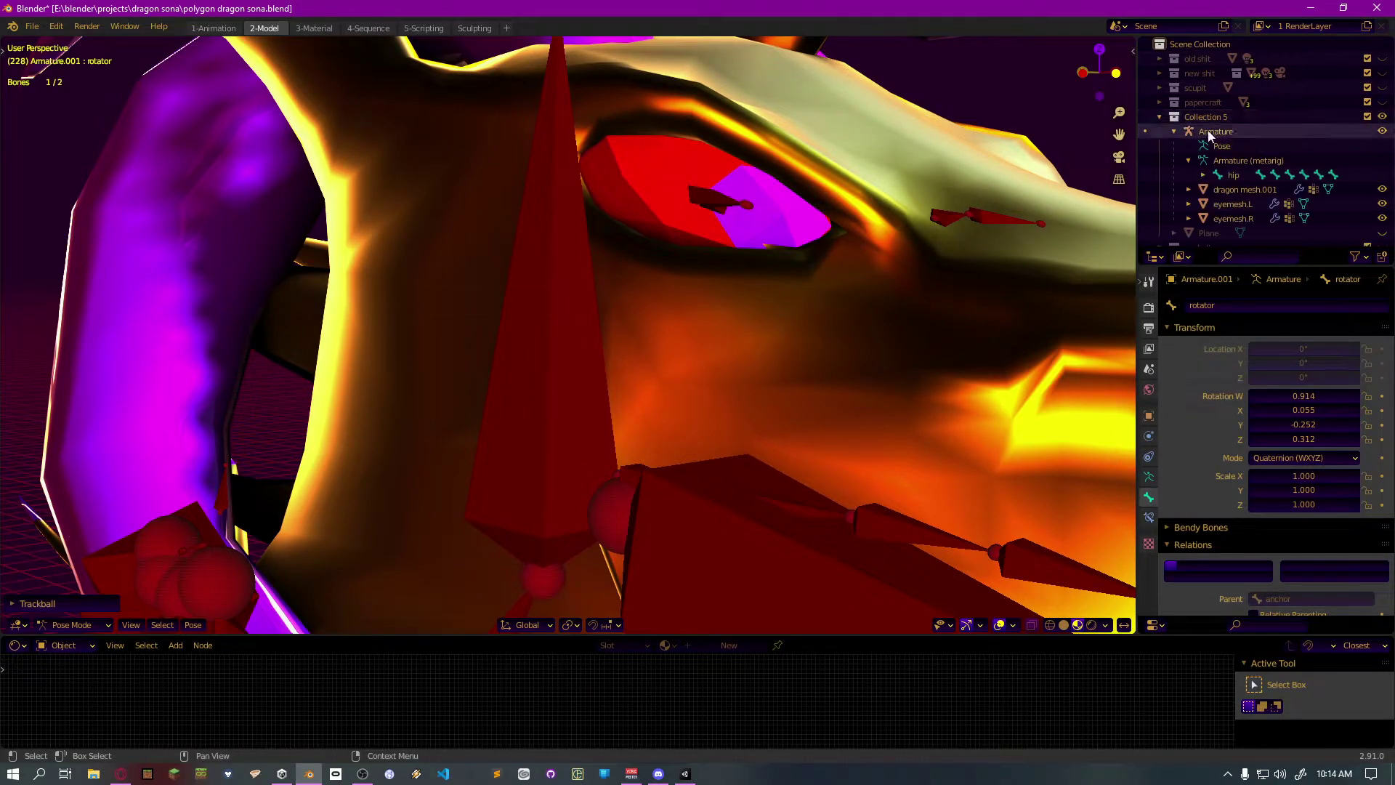
click(1211, 136)
key(ctrl+Tab)
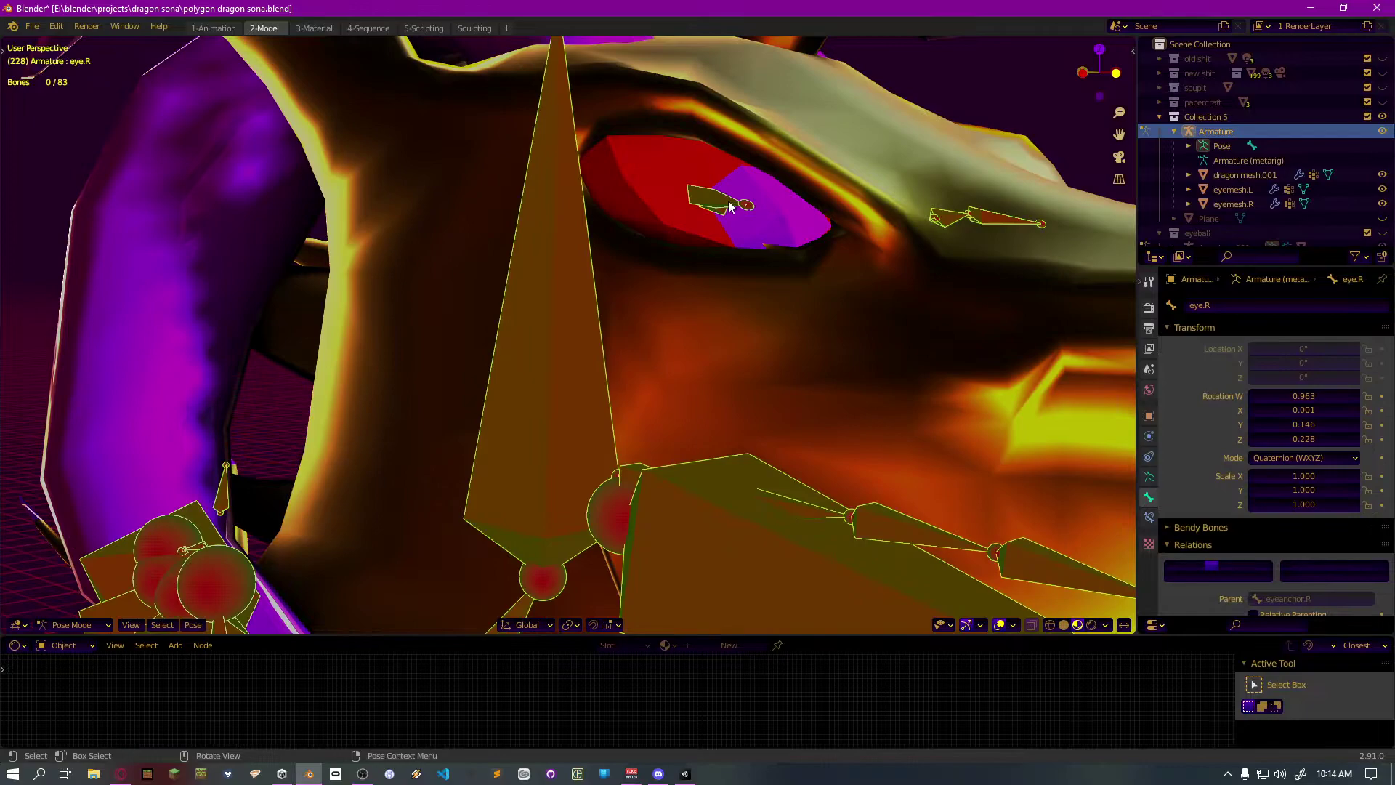
click(727, 204)
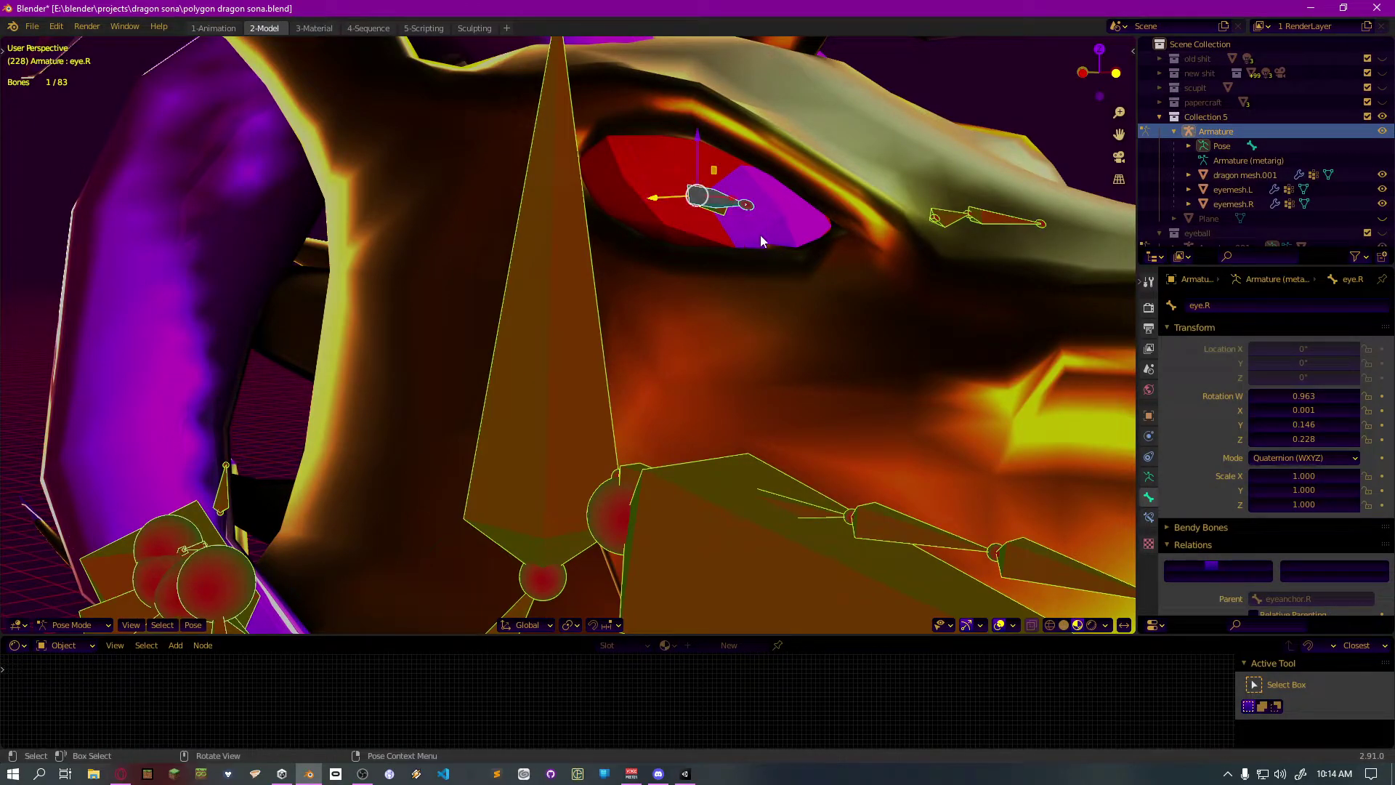
key(r)
key(r)
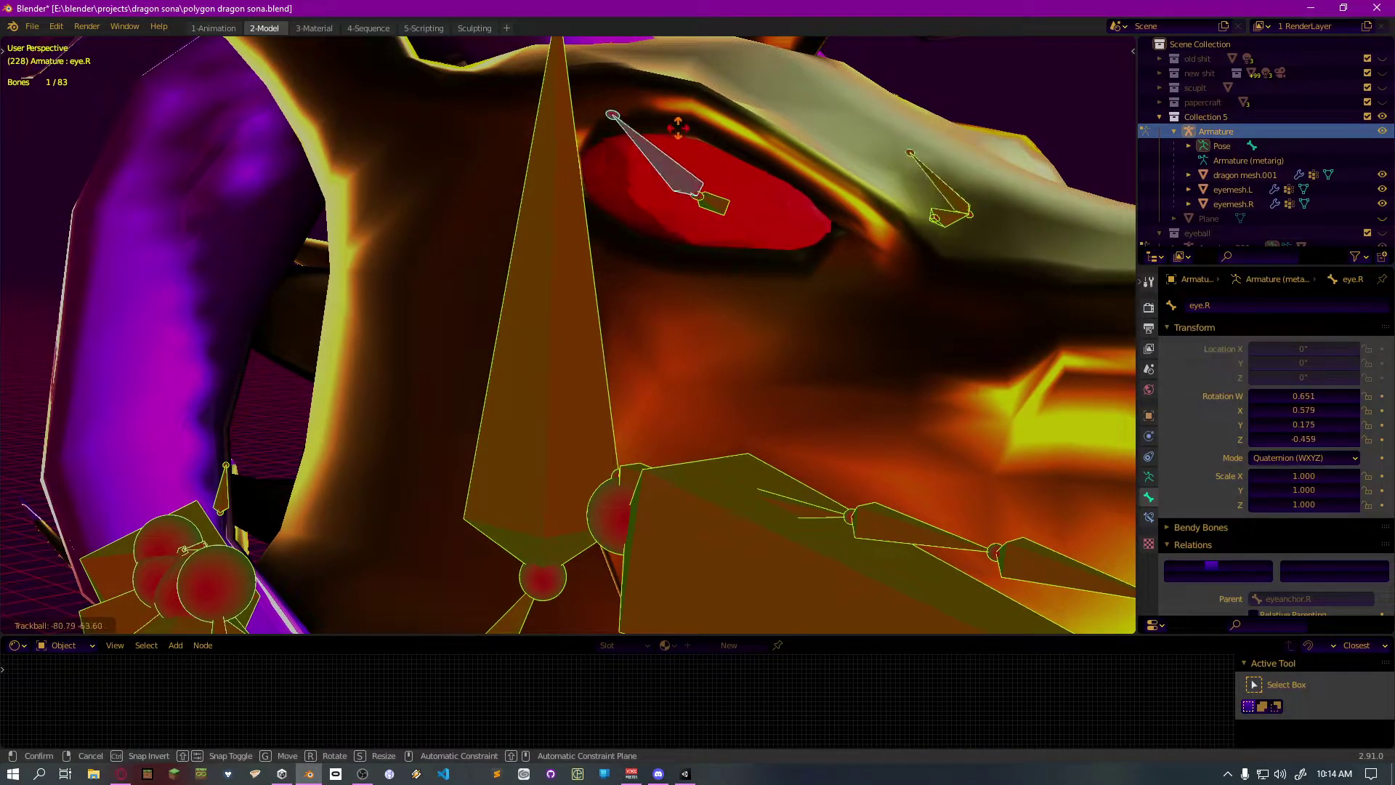
click(725, 199)
key(z)
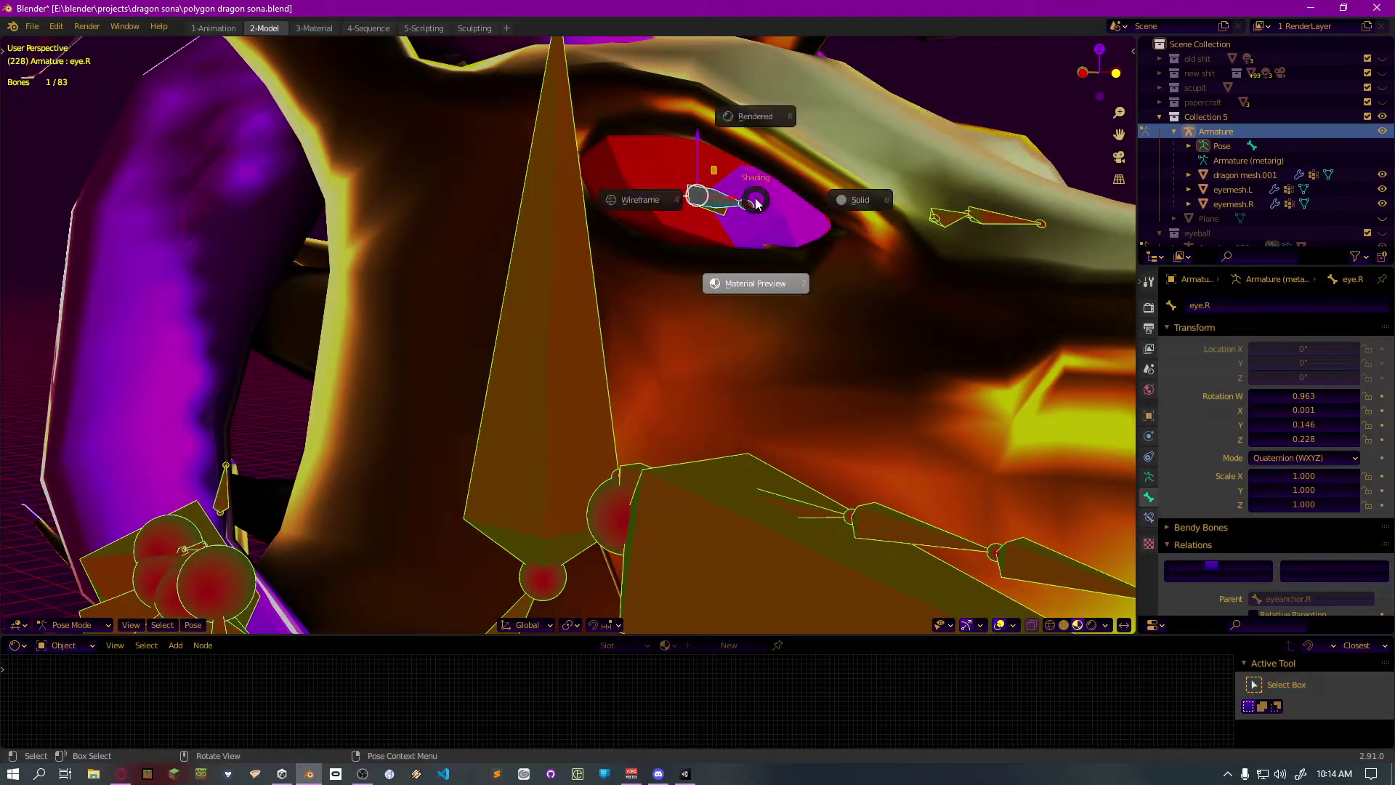
click(667, 204)
mouse_move(667, 203)
middle_down()
mouse_move(654, 187)
mouse_move(399, 187)
mouse_move(365, 202)
mouse_move(473, 196)
mouse_move(477, 221)
middle_up()
key(r)
key(r)
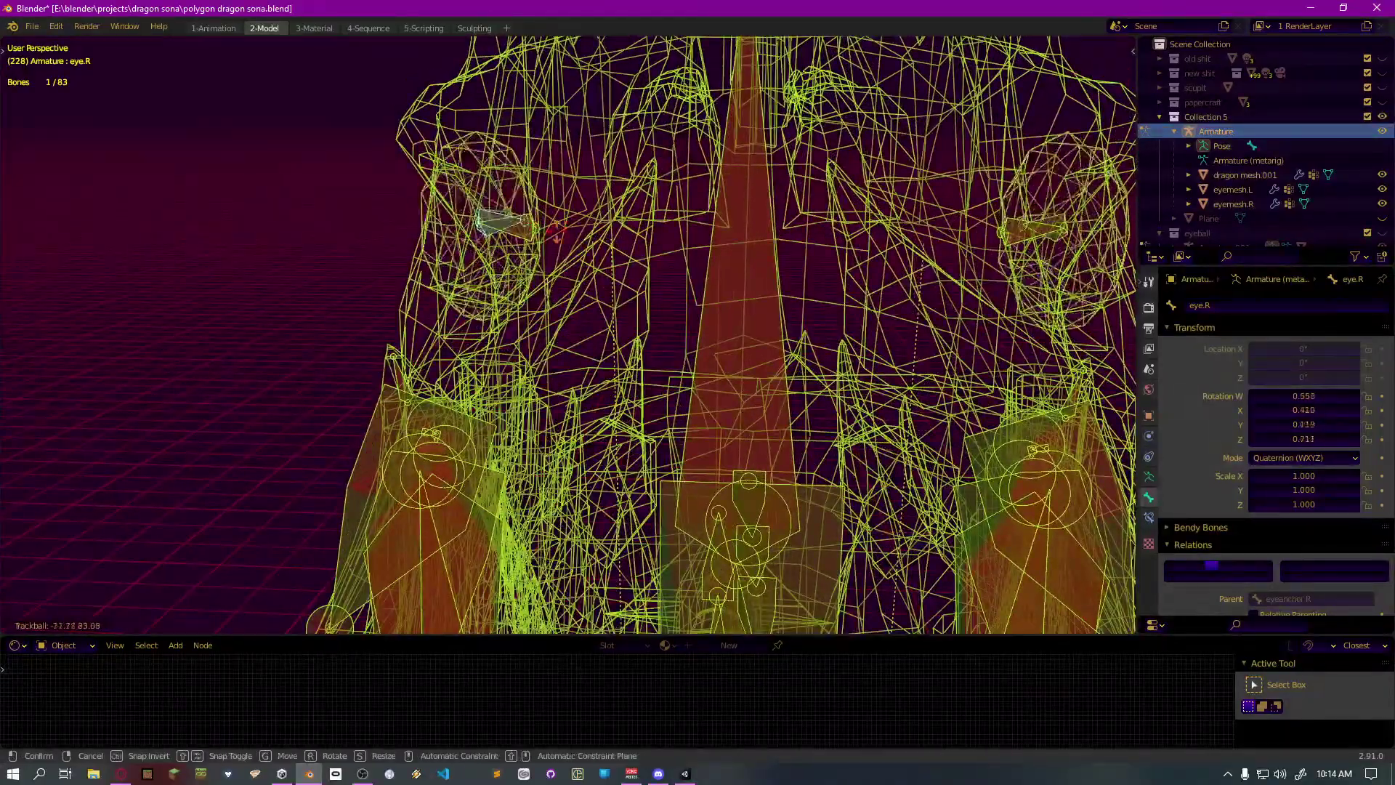
click(369, 281)
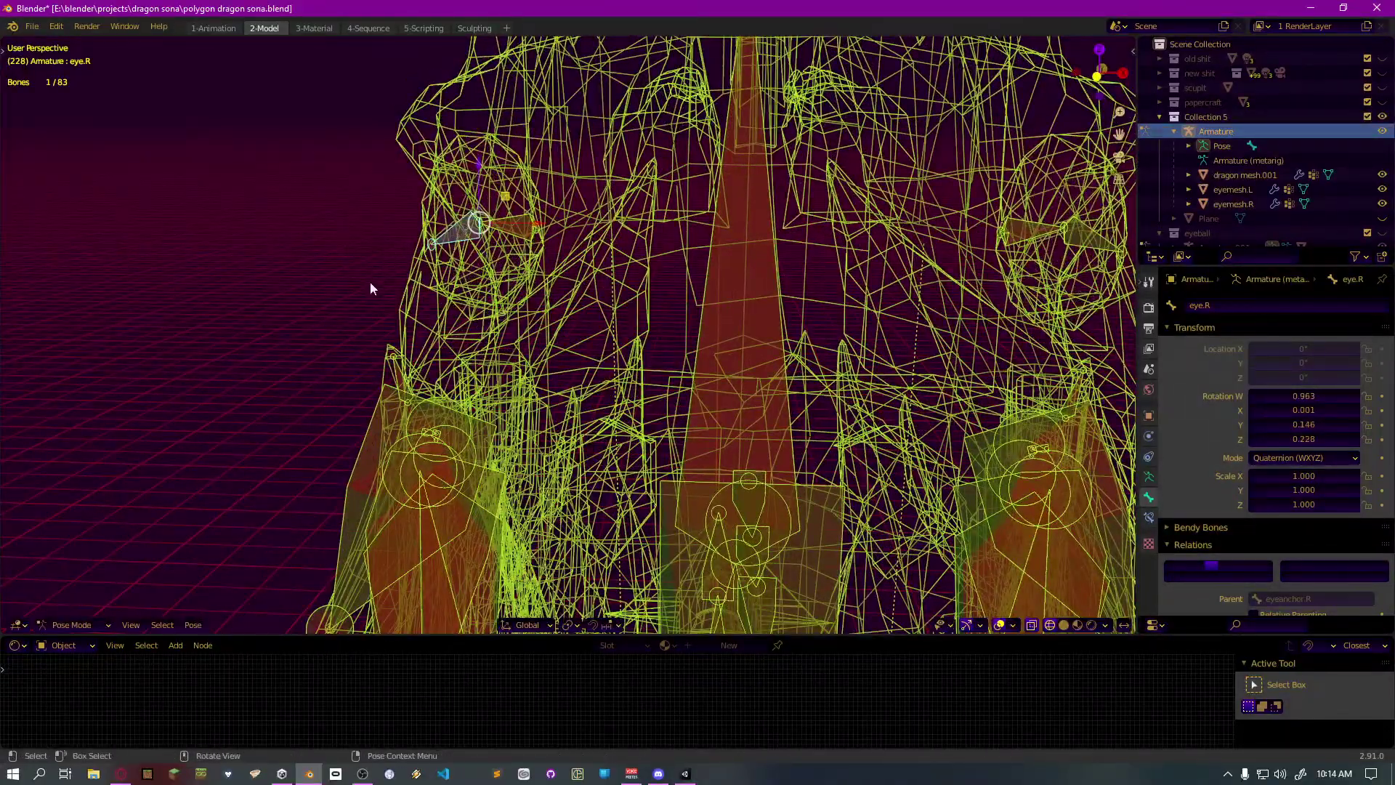
middle_drag(369, 281, 495, 277)
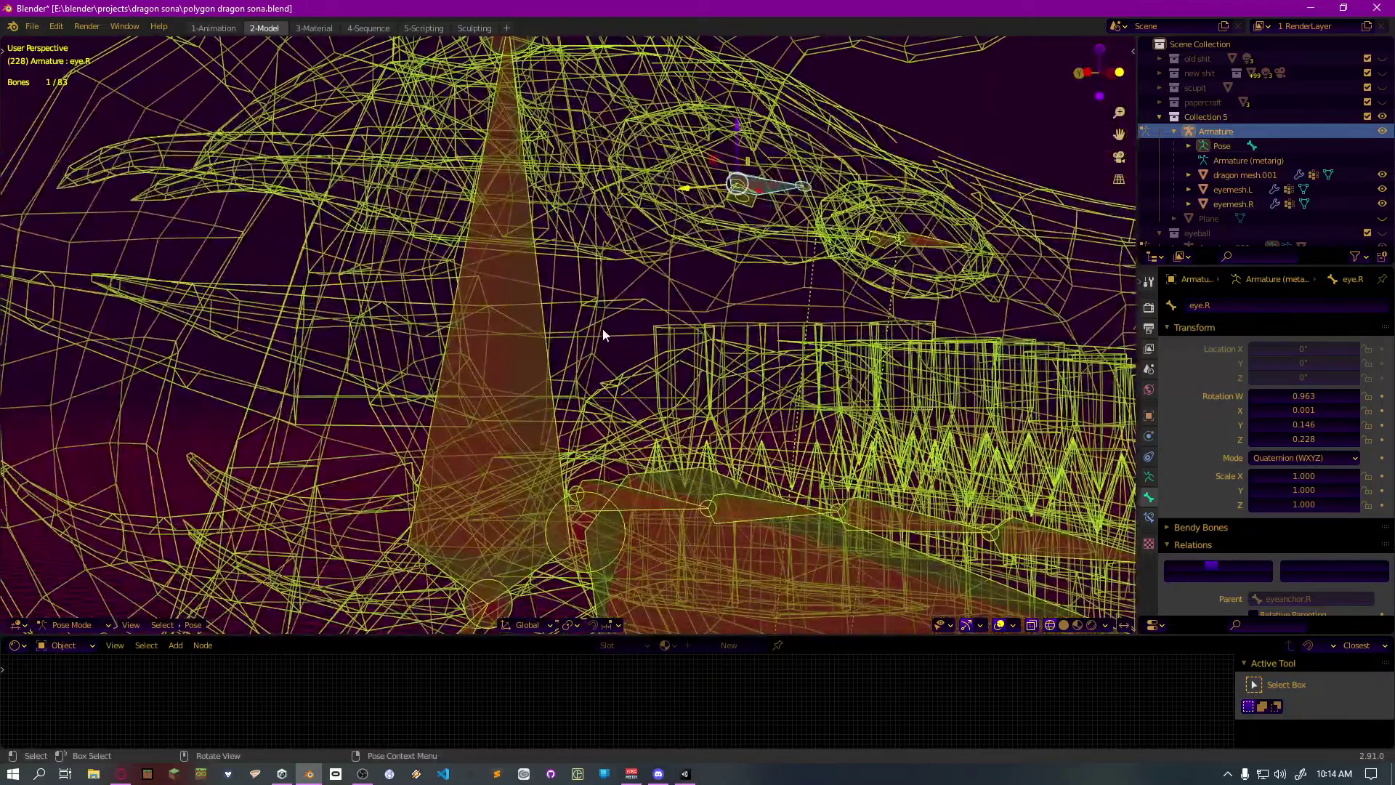
key(z)
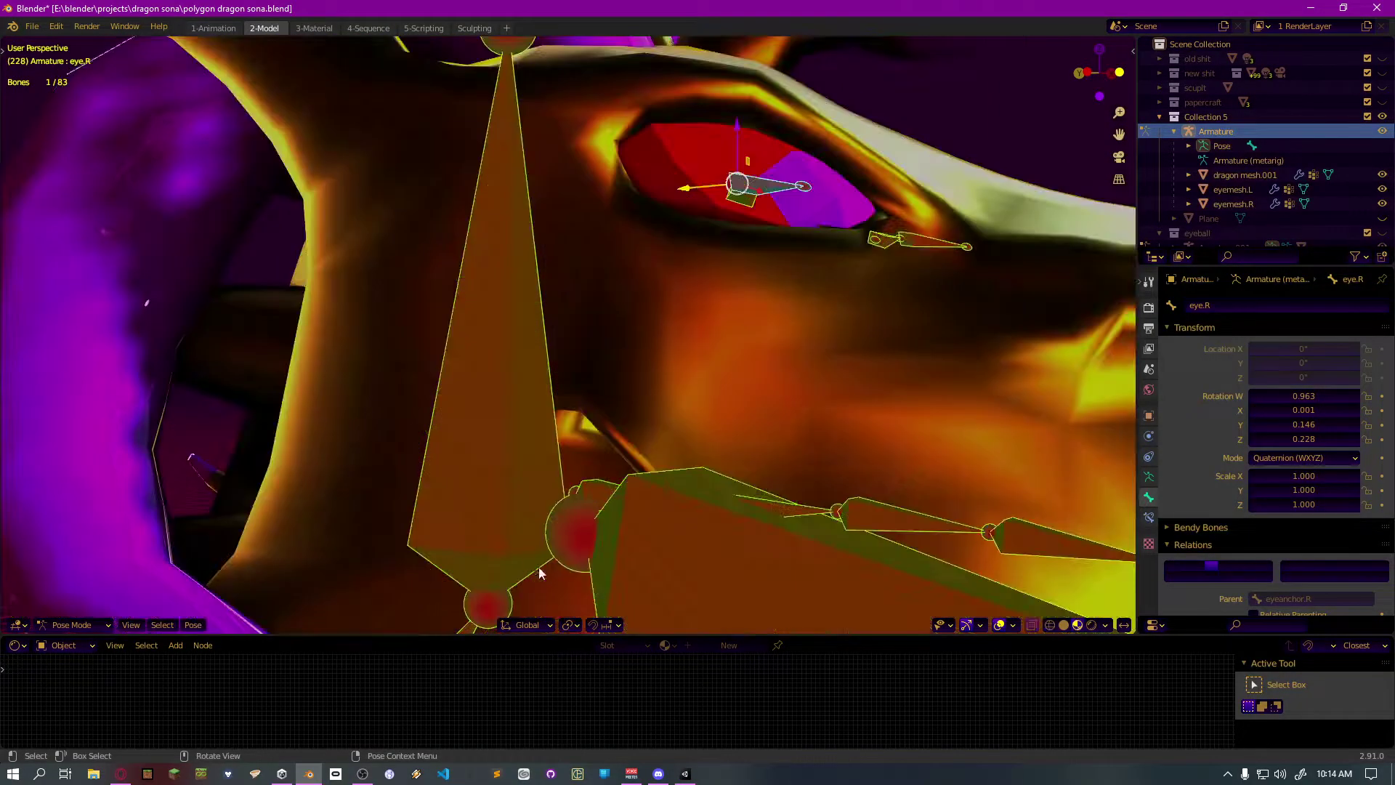
middle_drag(683, 390, 561, 388)
scroll(538, 375, up, 6)
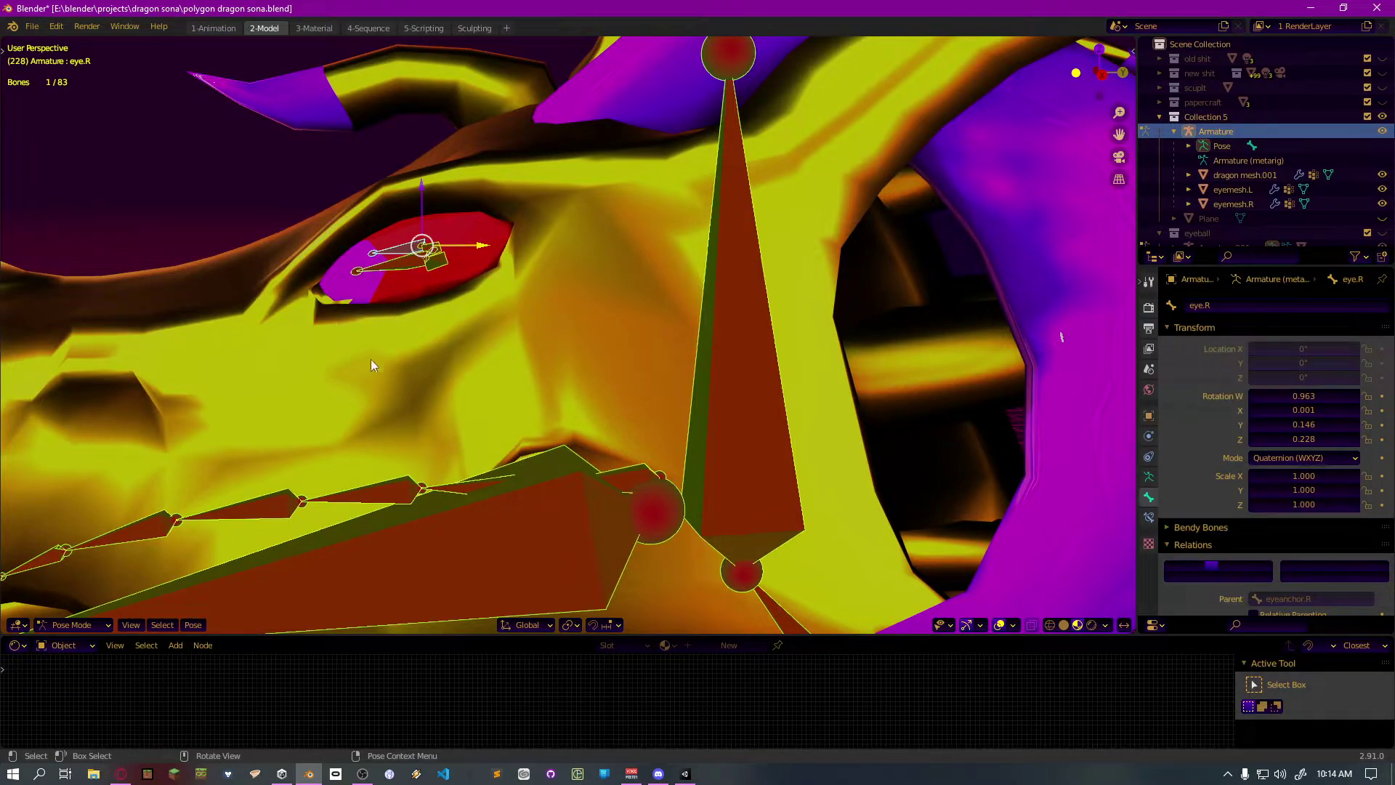
middle_drag(343, 321, 394, 330)
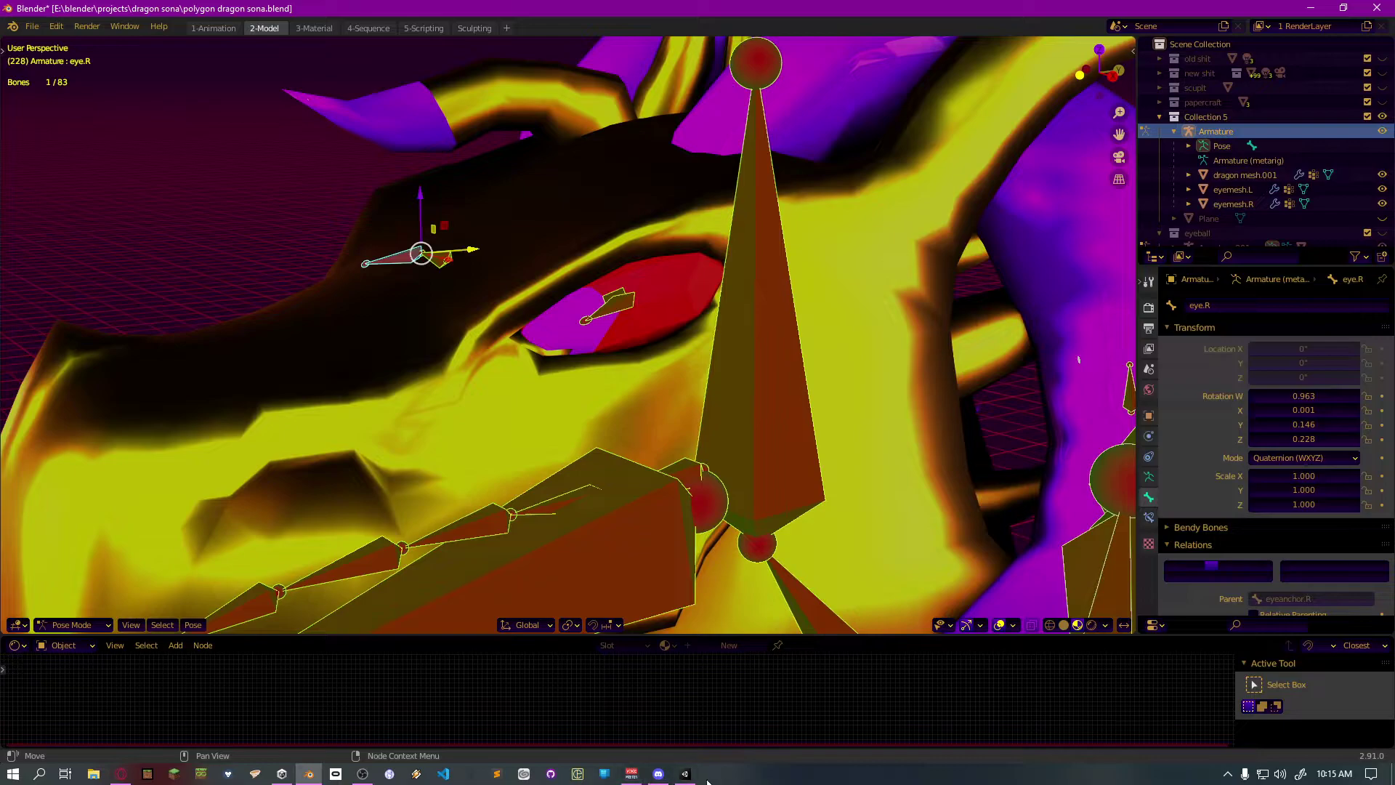
In Unity, frame the eyeanchor.L bone in the Scene view
click(685, 774)
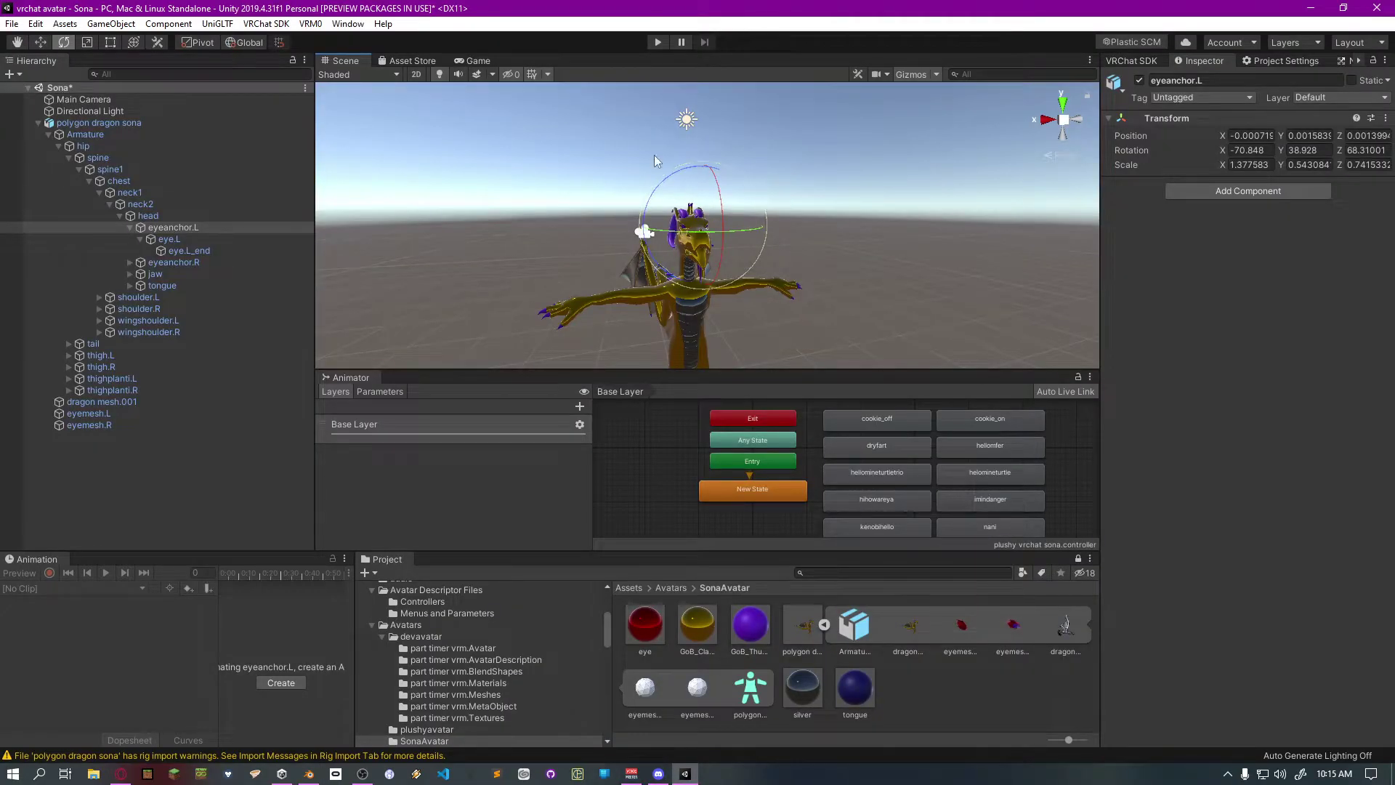
key(f)
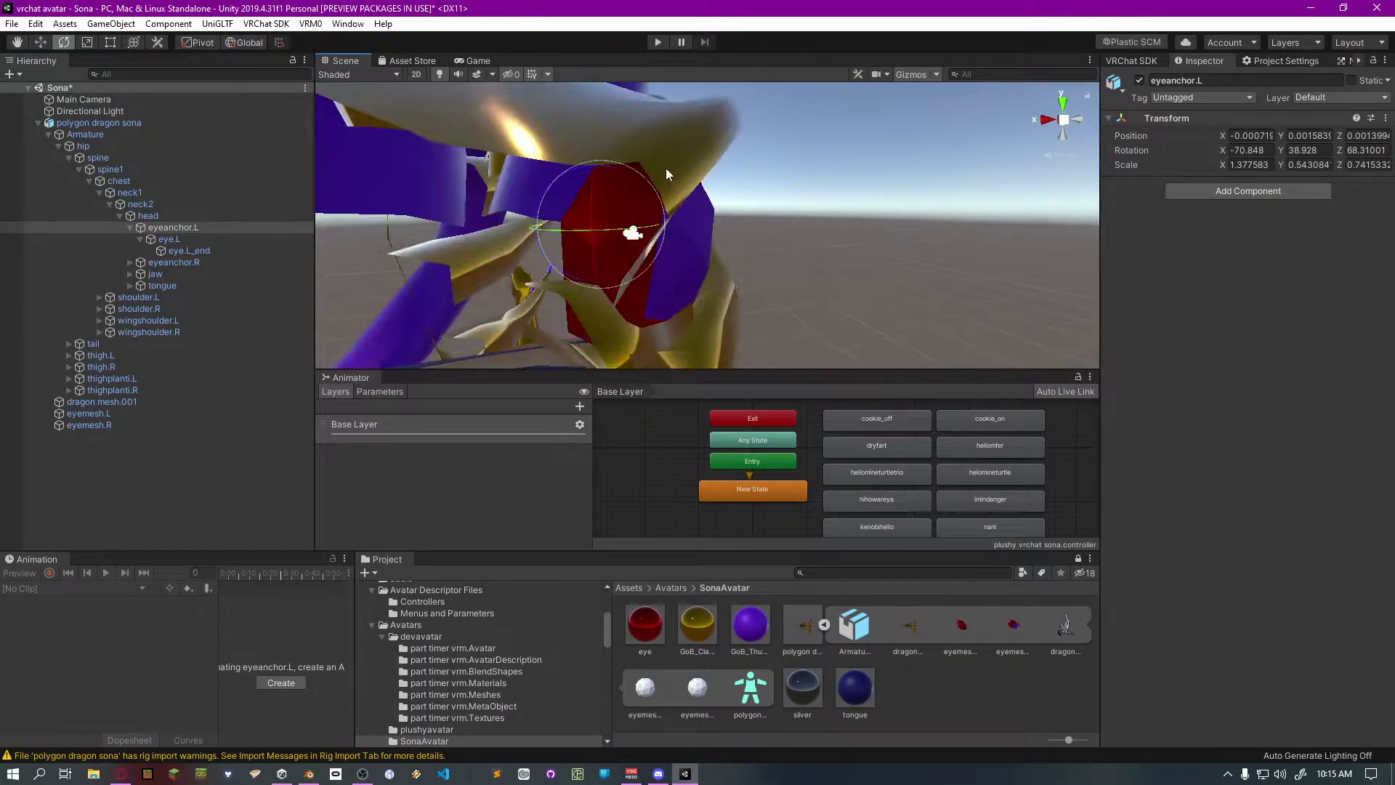
alt+drag(666, 168, 674, 213)
Check the VRC Avatar Descriptor's Eye Look, then select the polygon dragon sona FBX
click(123, 124)
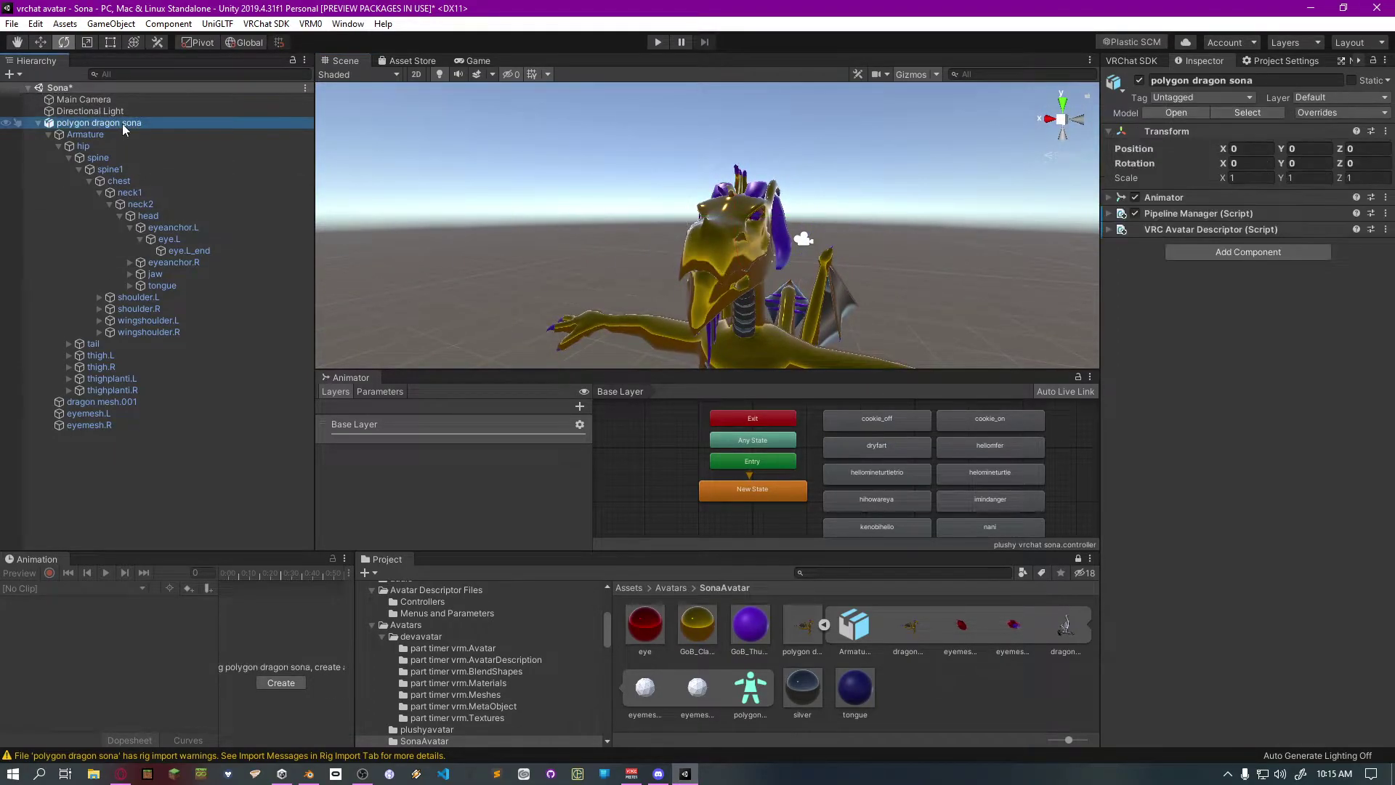
click(1109, 230)
scroll(1135, 405, down, 5)
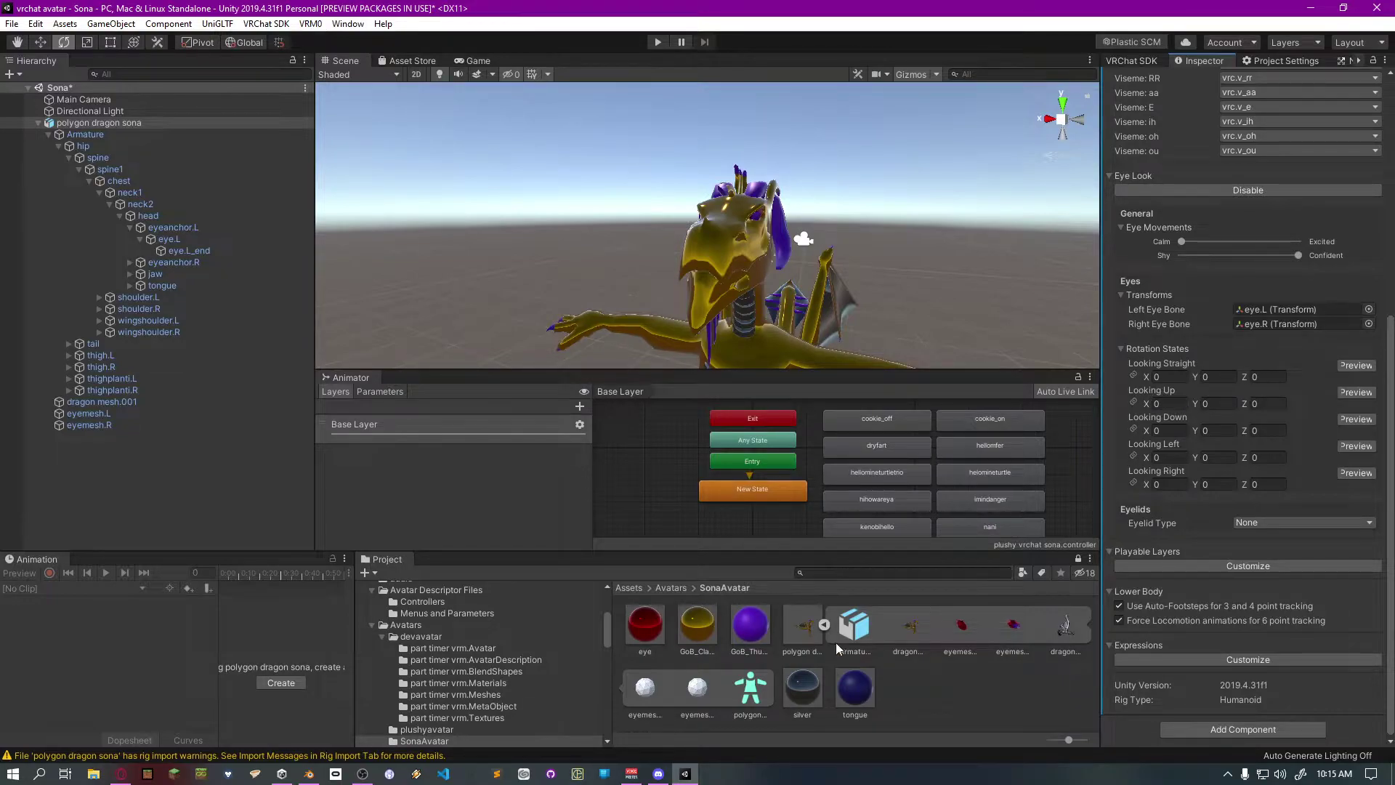
click(823, 627)
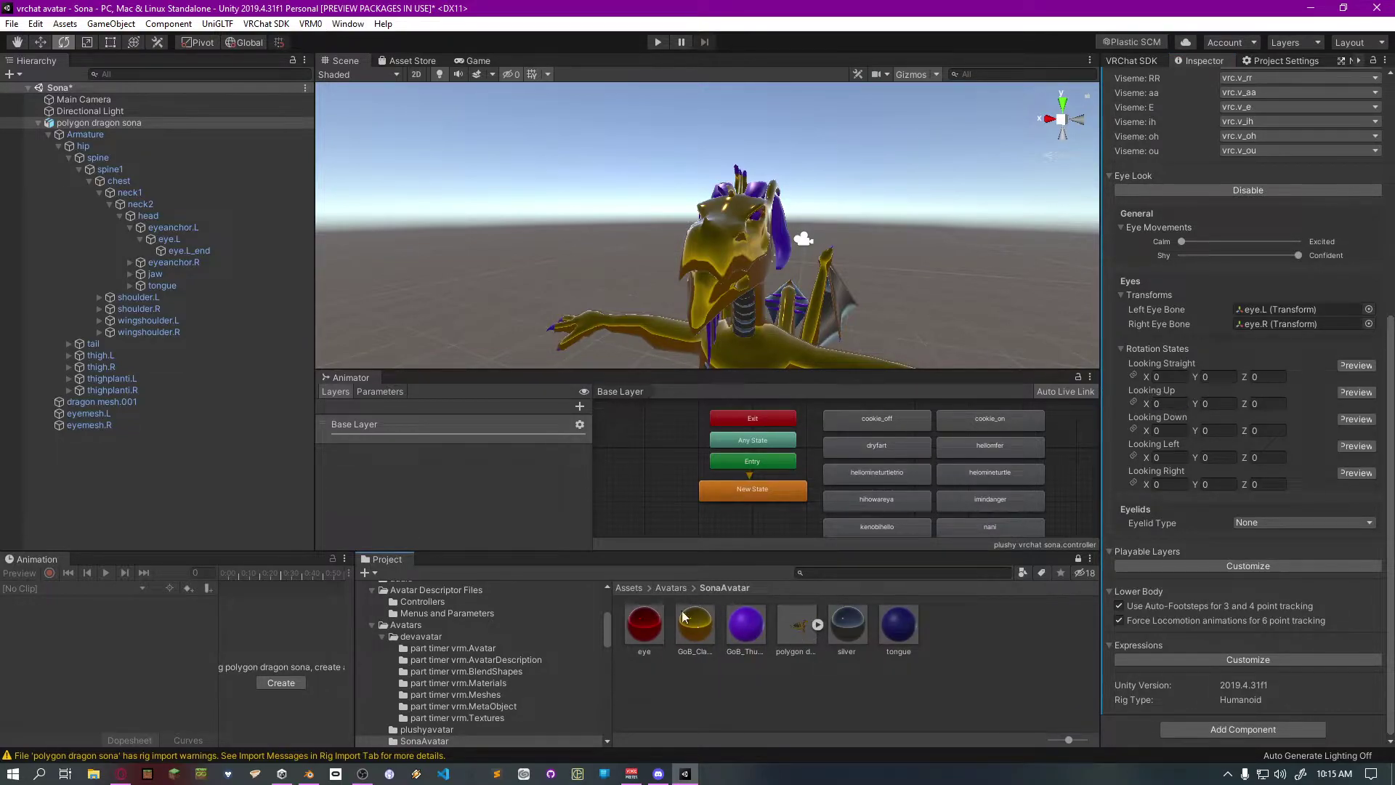
click(786, 629)
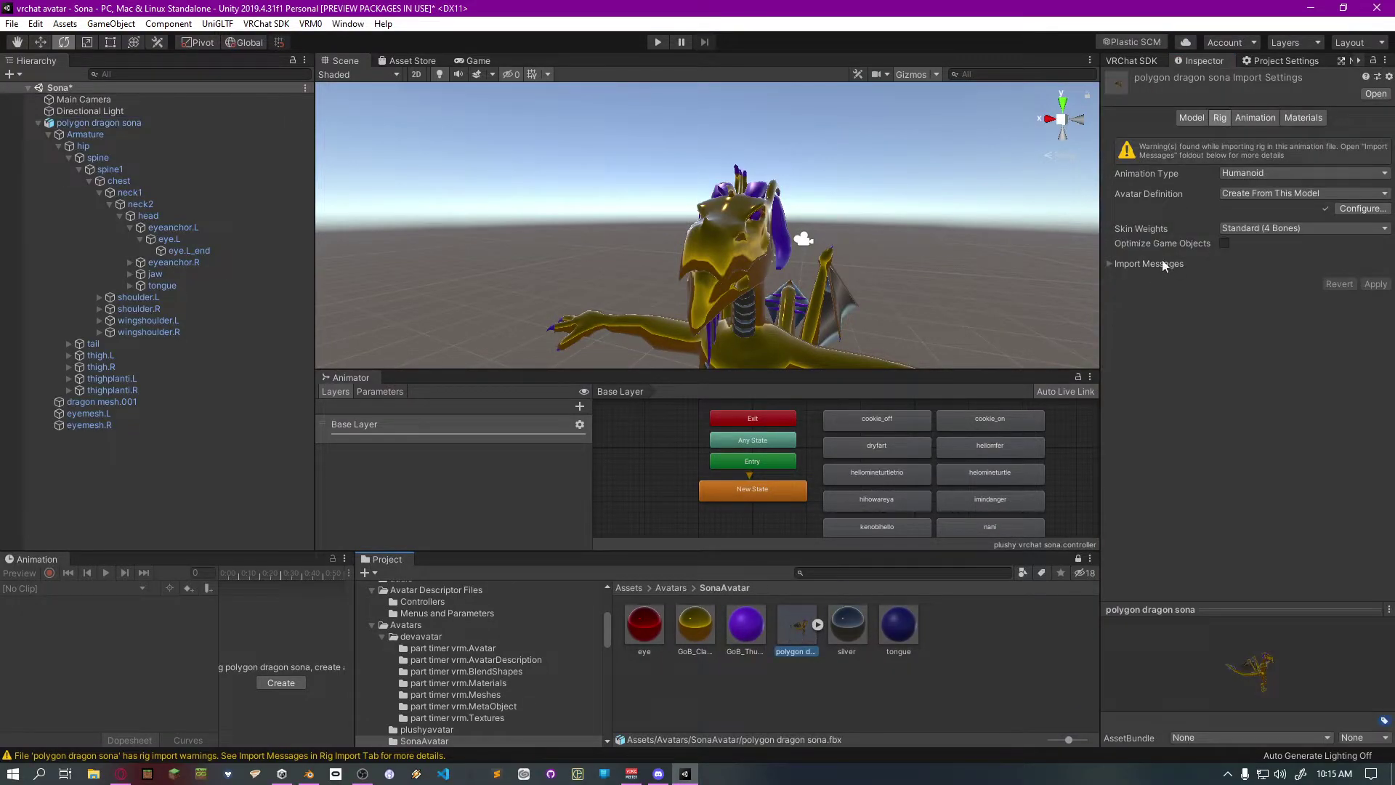
Configure the dragon's avatar, saving the scene, and show the Head mapping with eyeanchor.R selected
click(1342, 208)
click(666, 420)
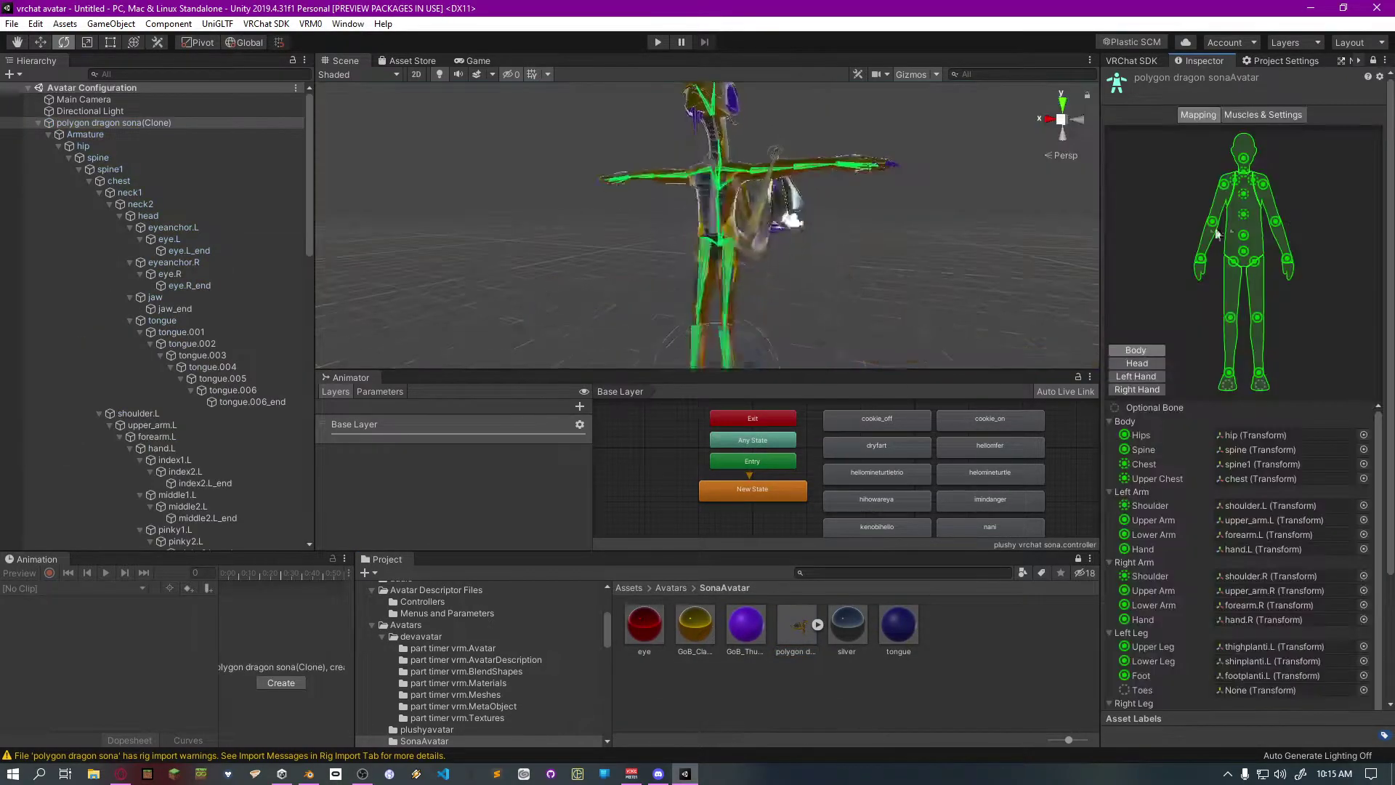
alt+drag(923, 258, 764, 258)
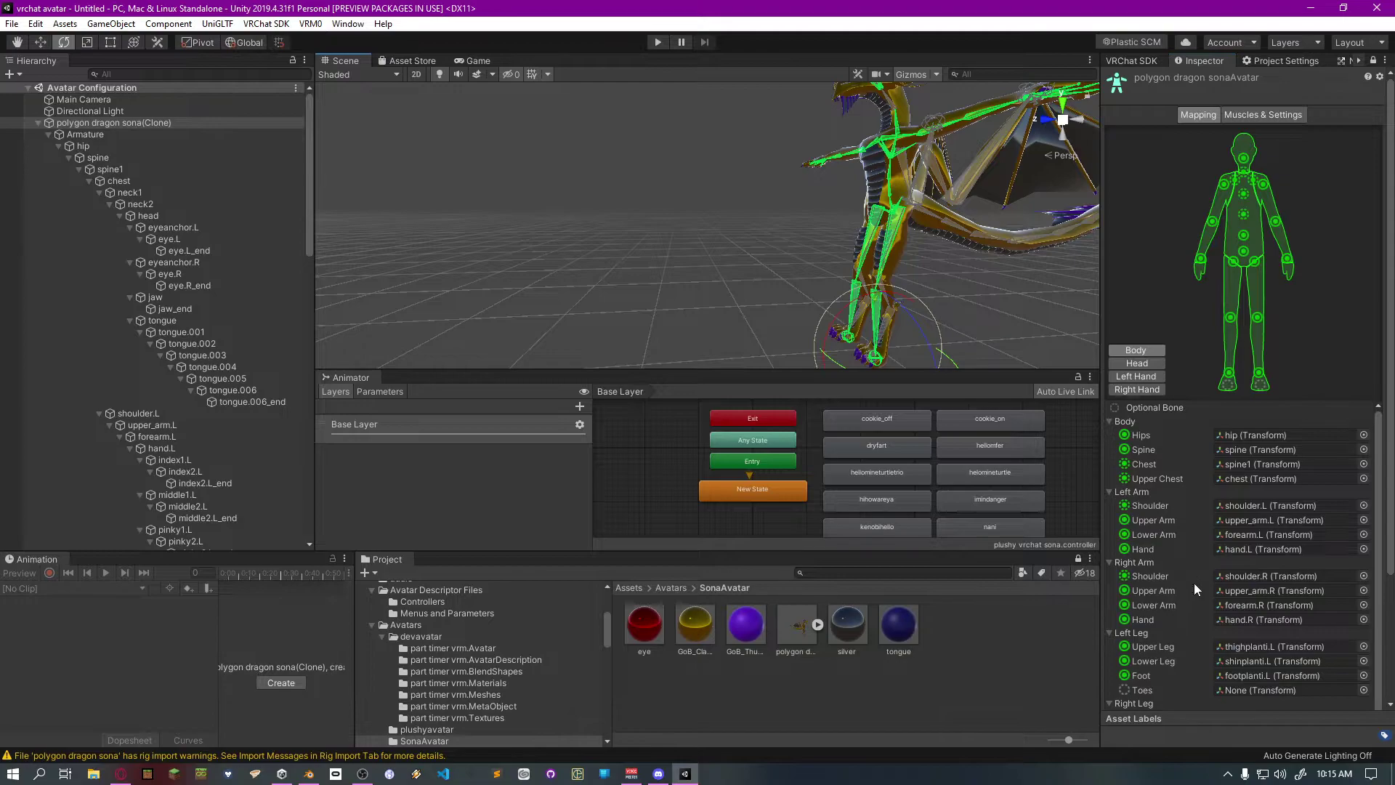
scroll(1196, 596, down, 1)
middle_drag(921, 287, 842, 190)
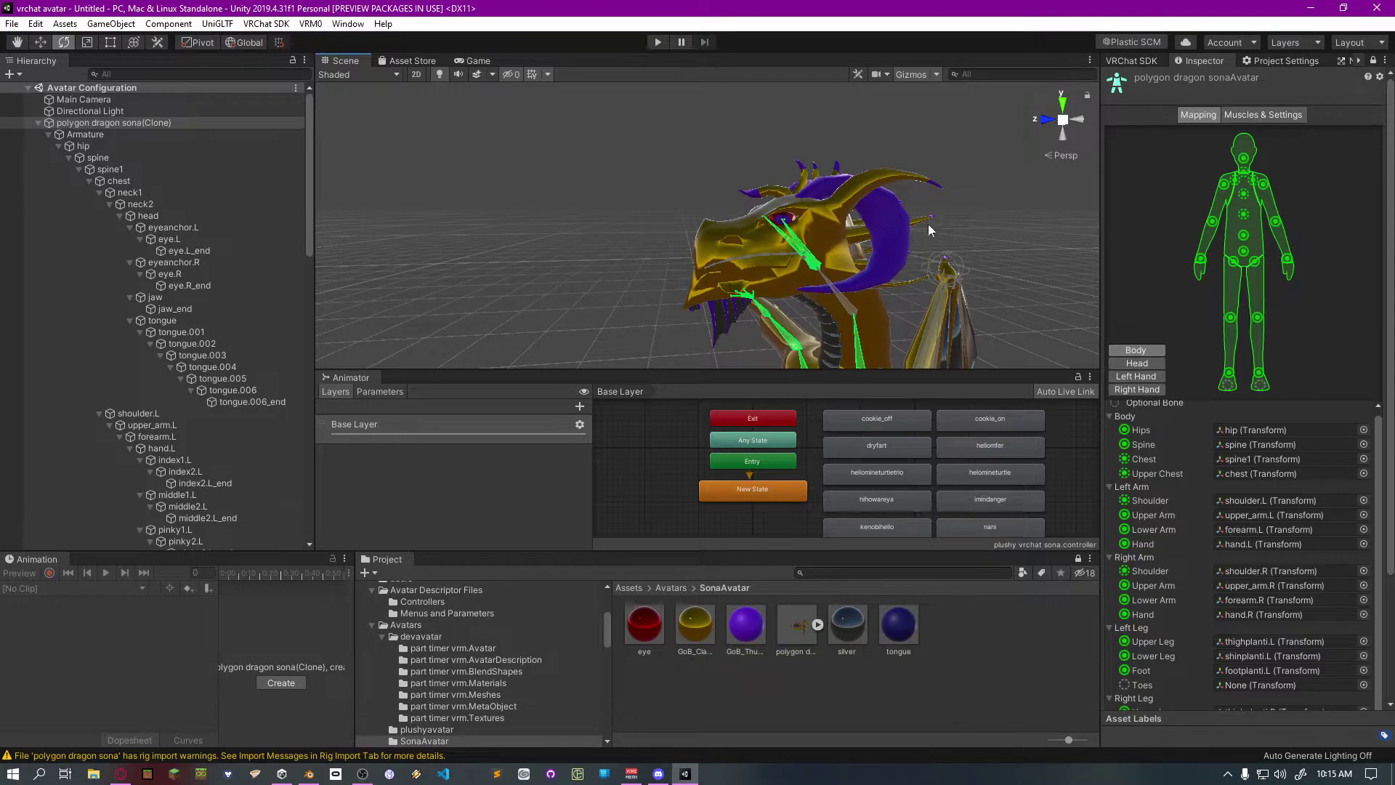
click(1147, 364)
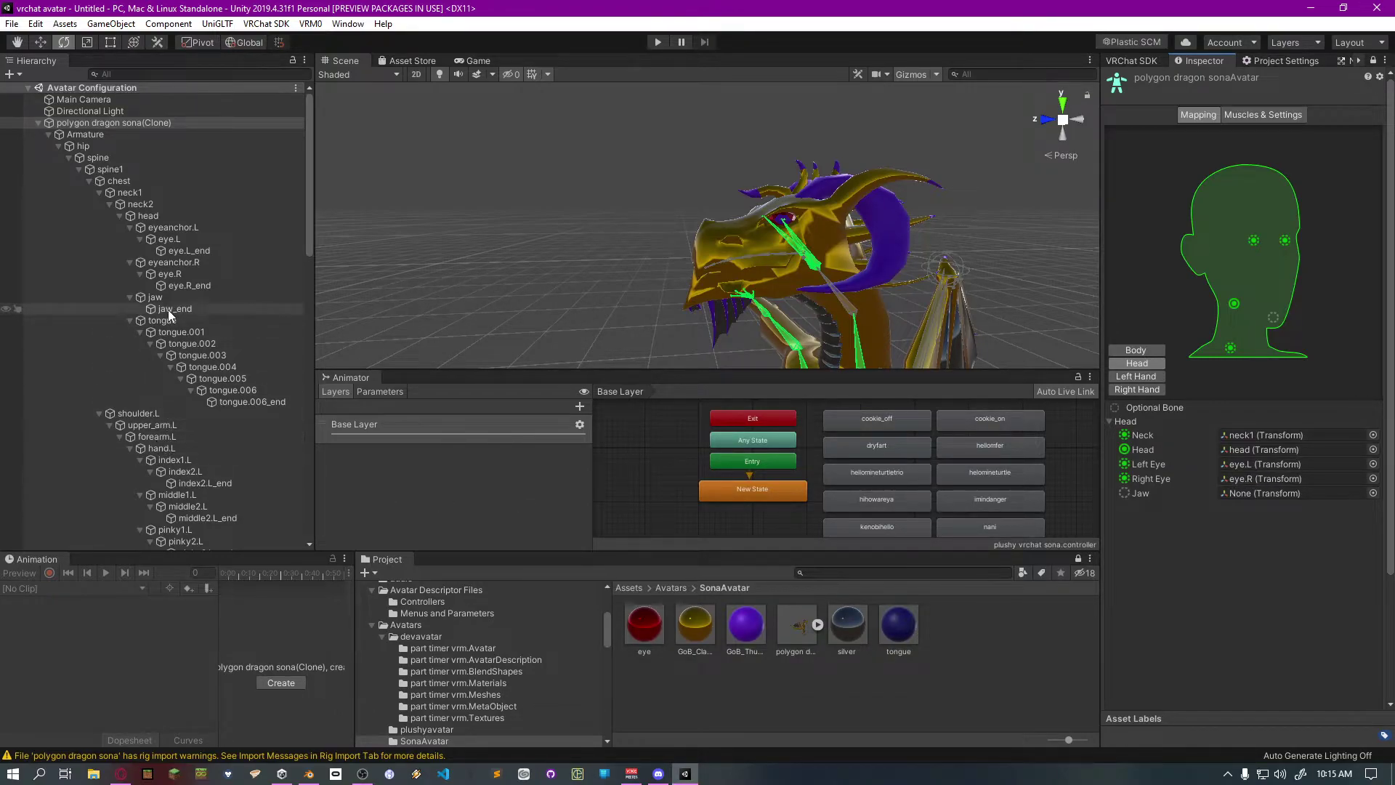
click(205, 265)
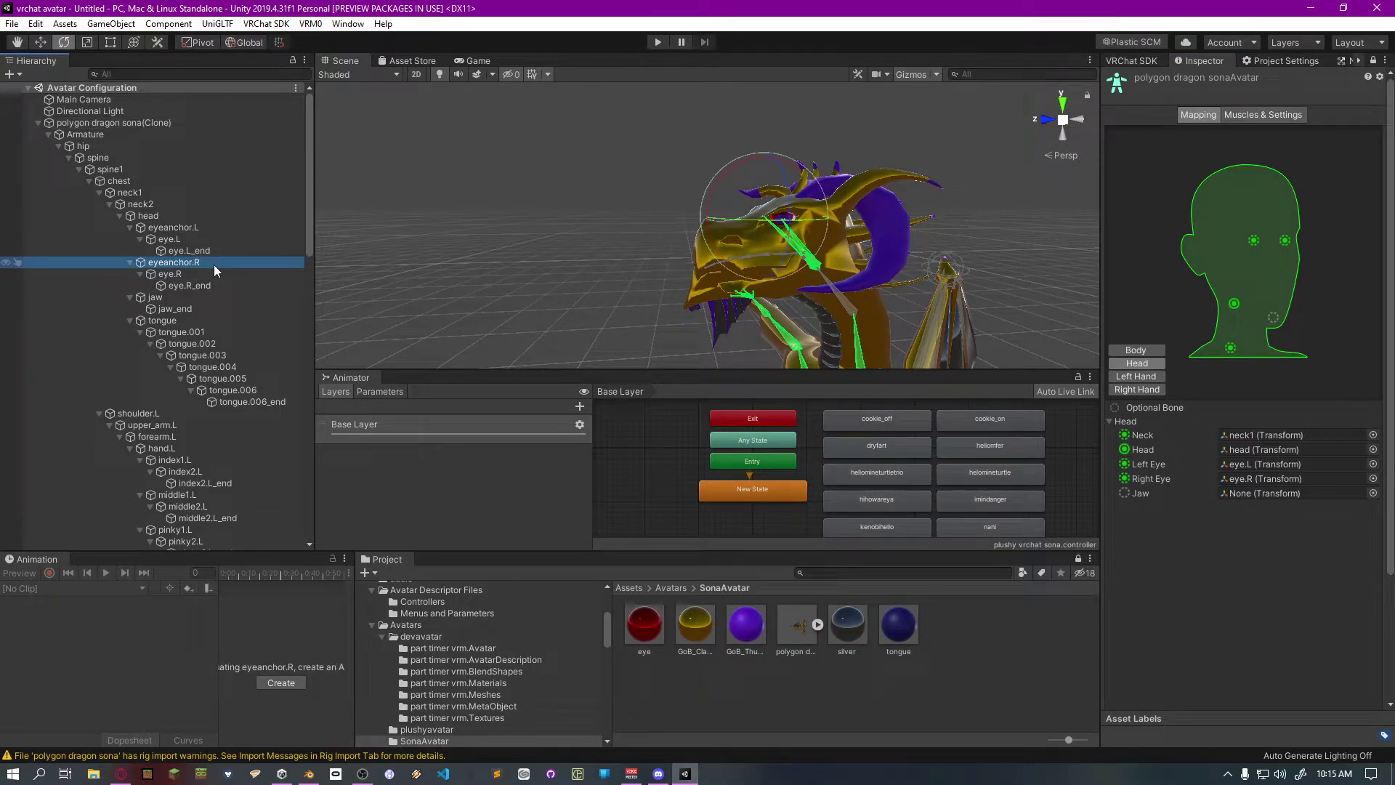
Select the eye.L bone and rotate it with the gizmo to test the pupil
key(f)
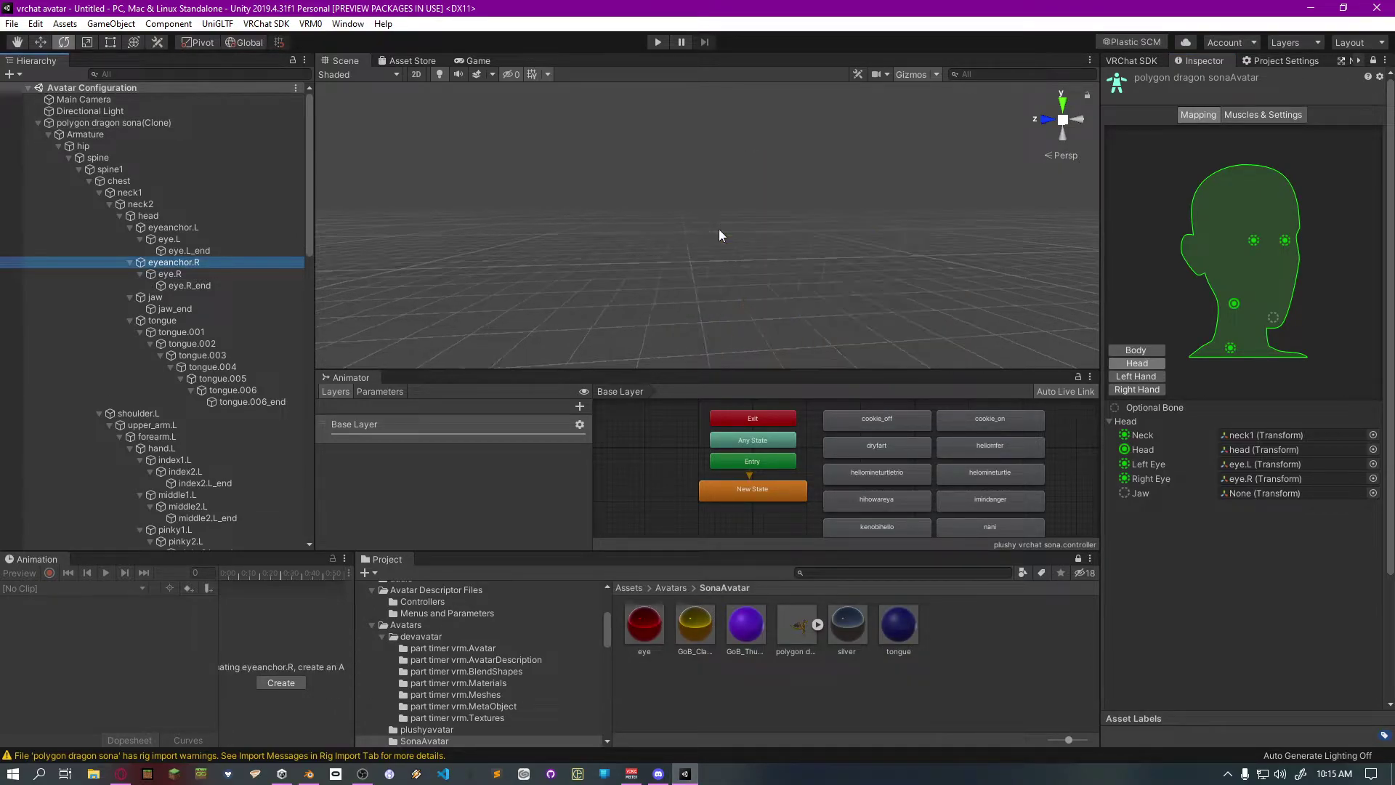
middle_drag(753, 215, 608, 211)
right_drag(608, 211, 751, 224)
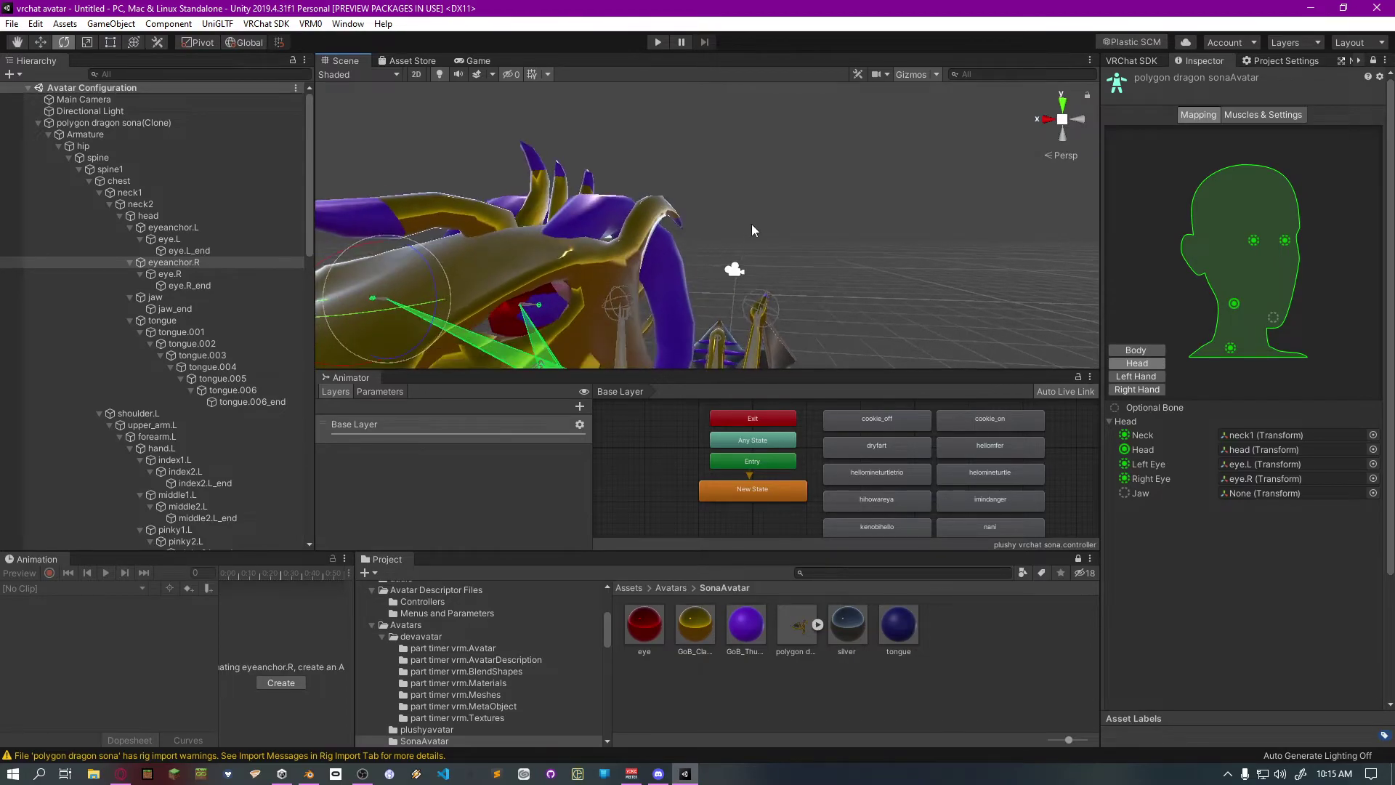
middle_drag(752, 224, 790, 207)
alt+drag(788, 189, 225, 300)
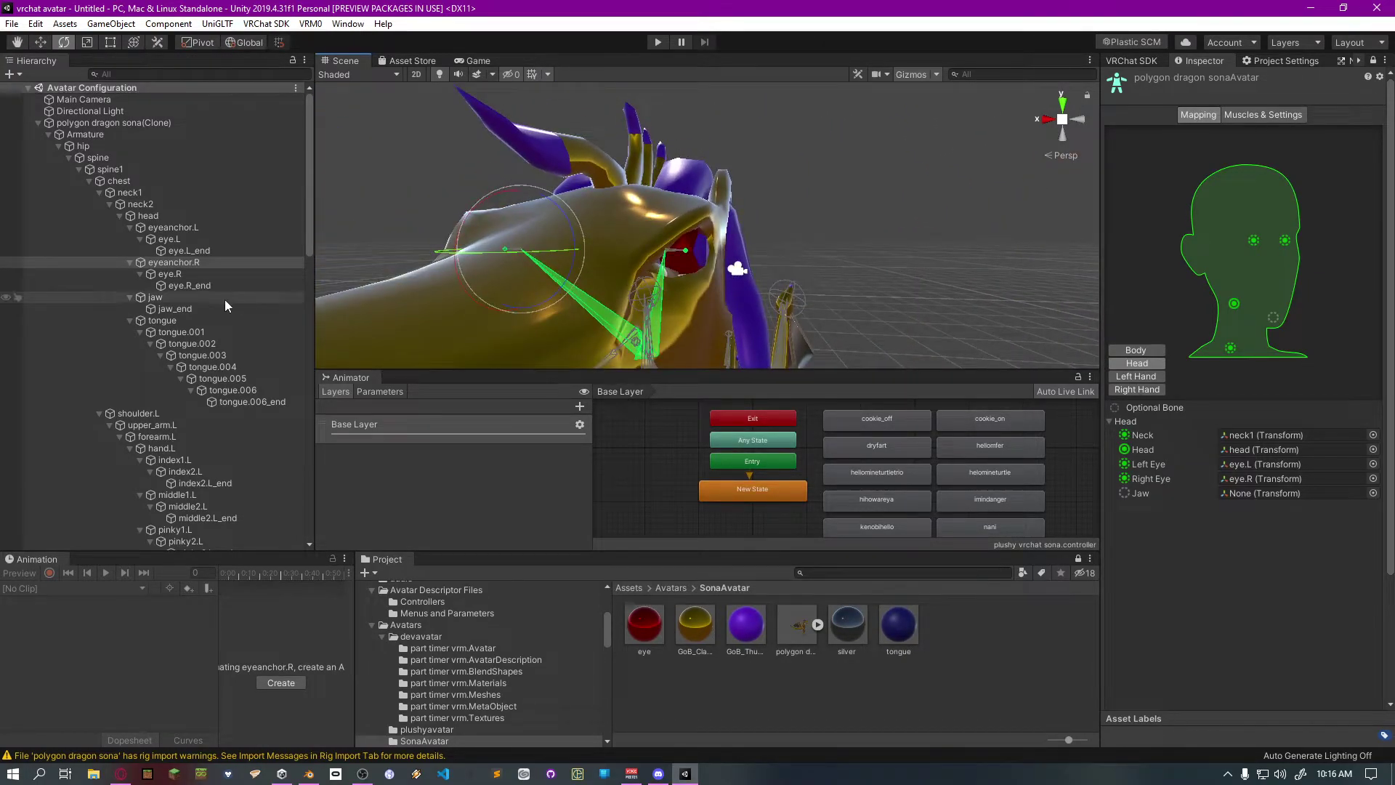
click(199, 240)
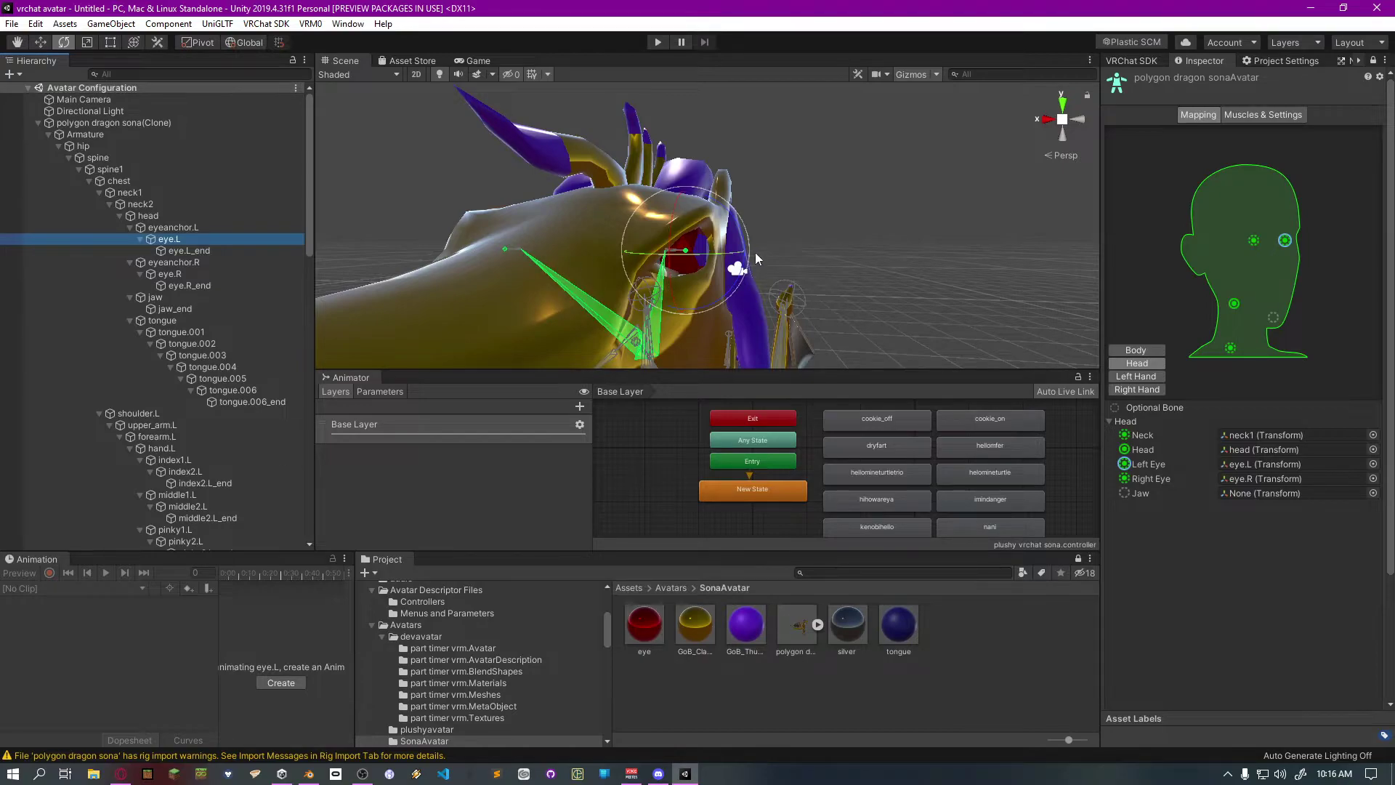
drag(746, 239, 17, 45)
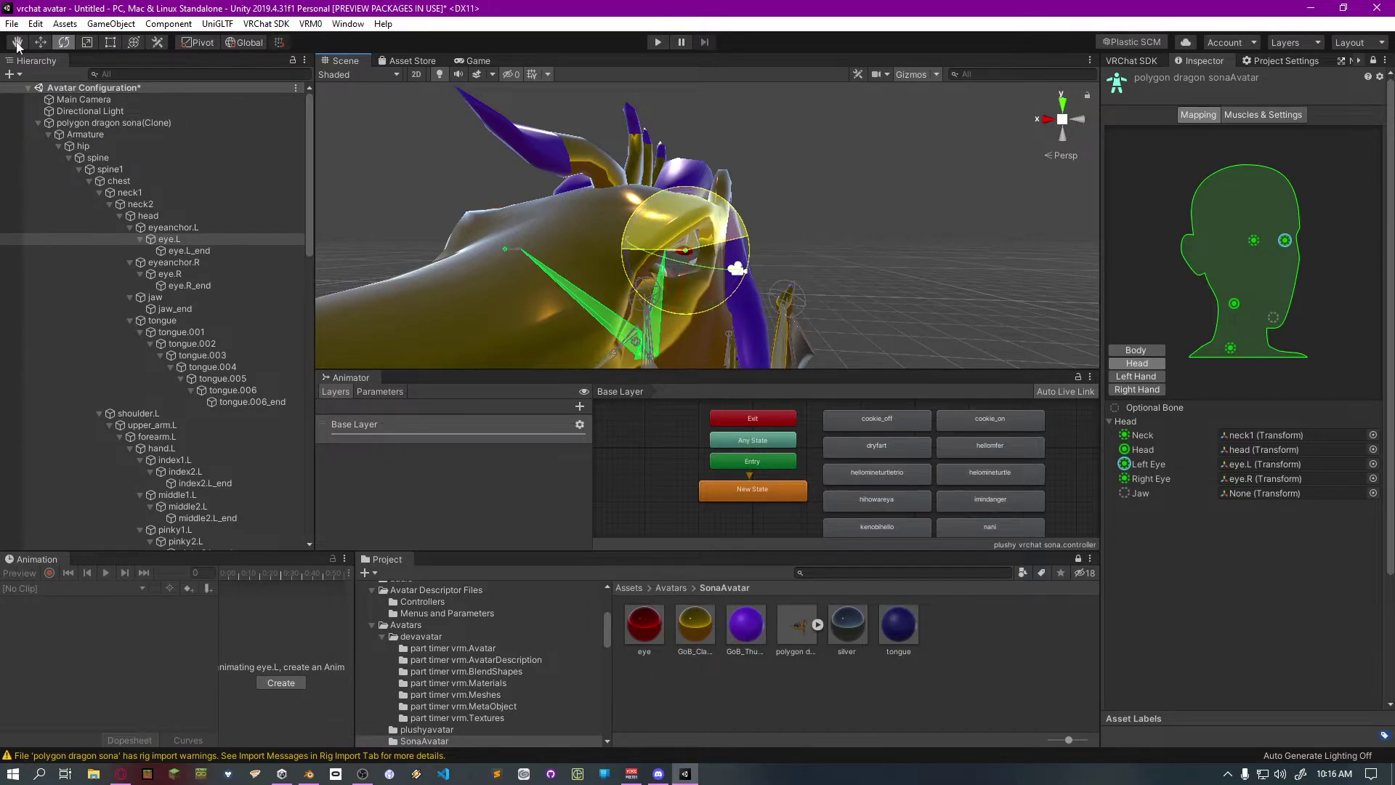
click(18, 45)
Rotate eye.L once more, undo the test, and select eyeanchor.L
mouse_move(575, 178)
alt+mouse_down()
mouse_move(716, 195)
mouse_move(564, 157)
alt+mouse_up()
scroll(657, 183, up, 8)
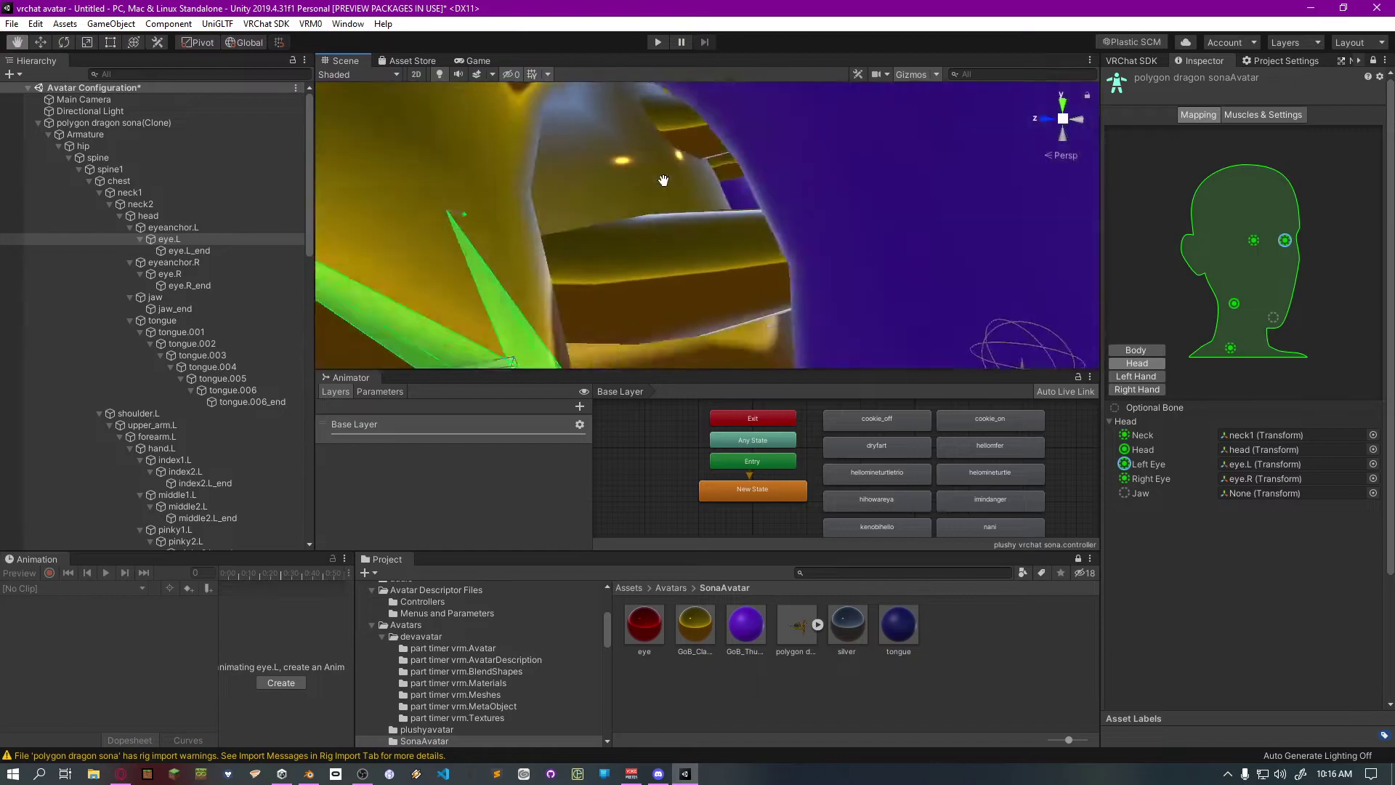
scroll(727, 178, down, 10)
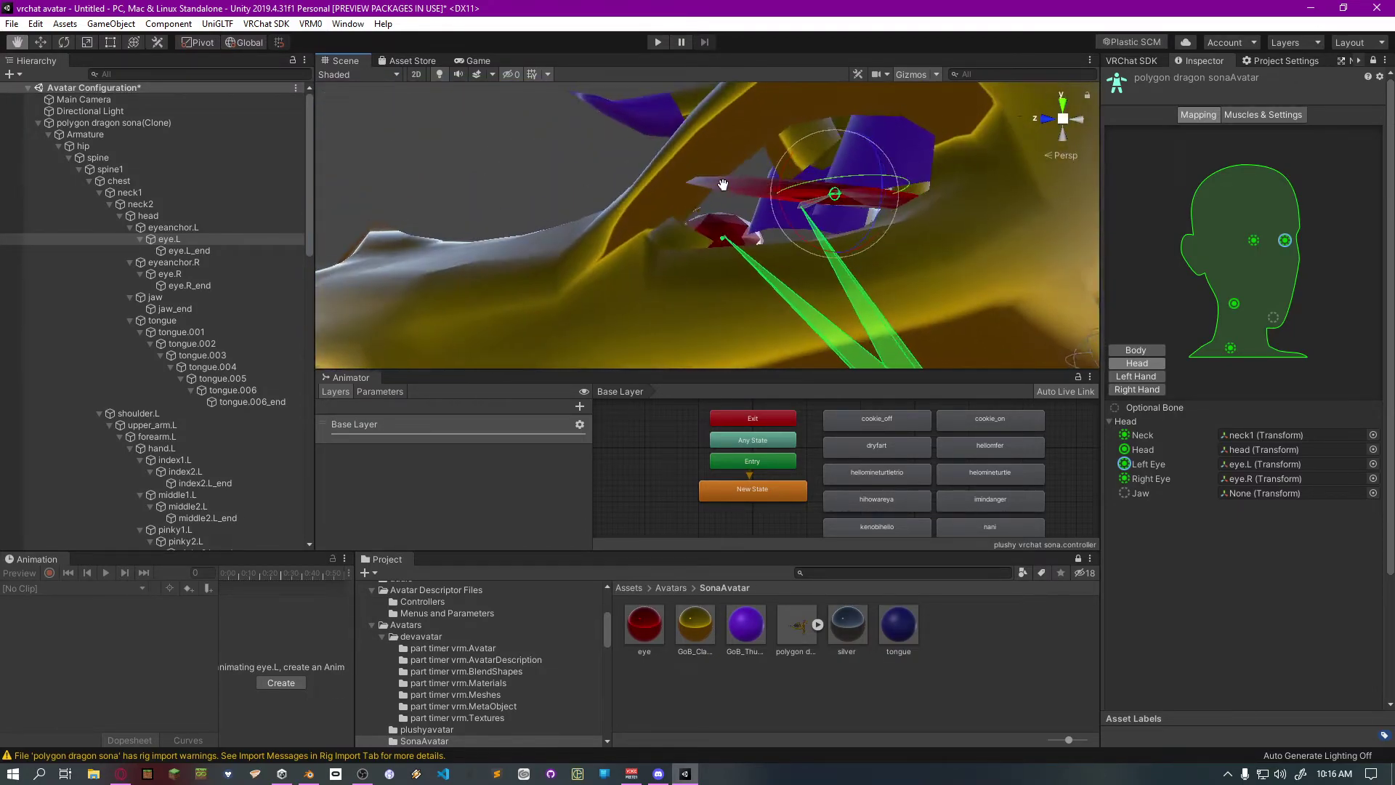
key(f)
key(e)
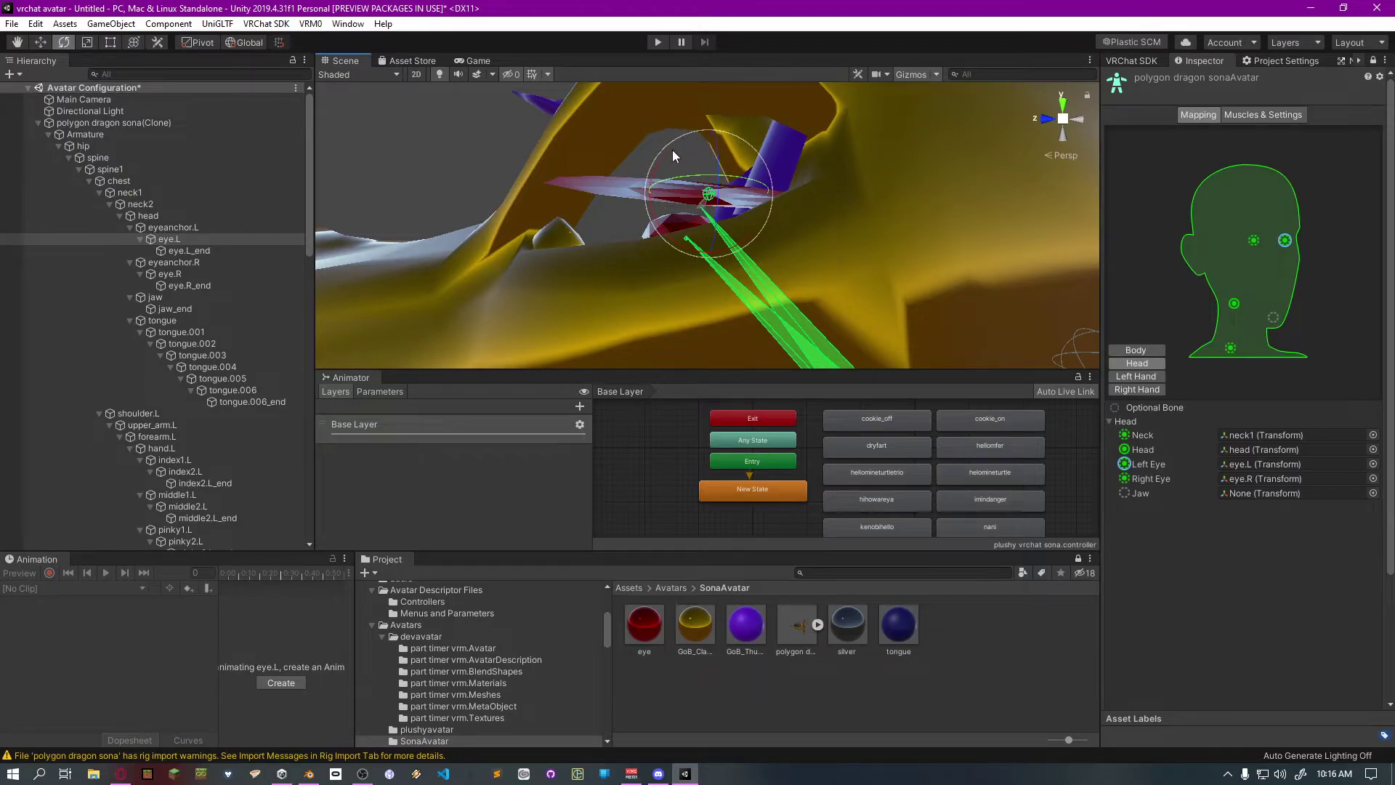
drag(673, 149, 649, 178)
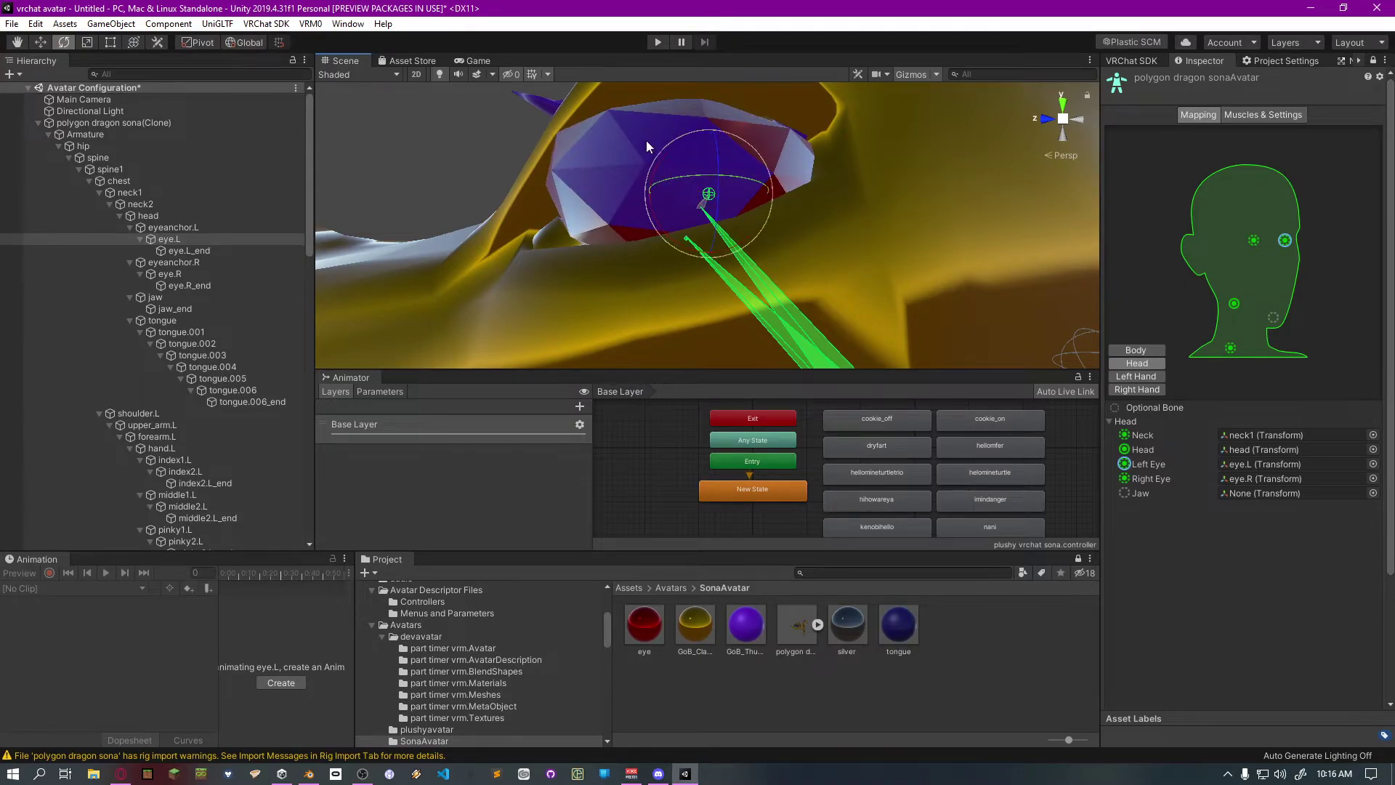
key(ctrl+z)
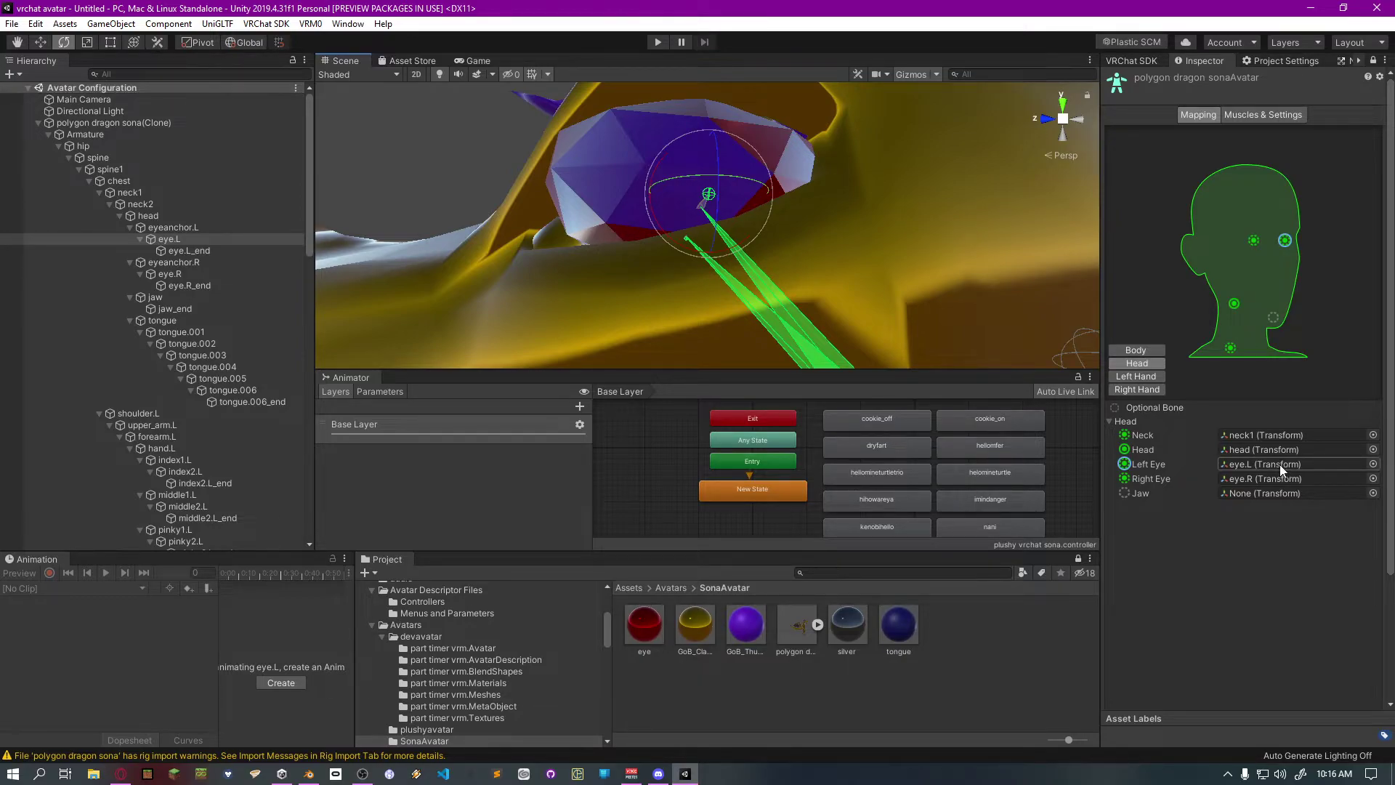
click(191, 228)
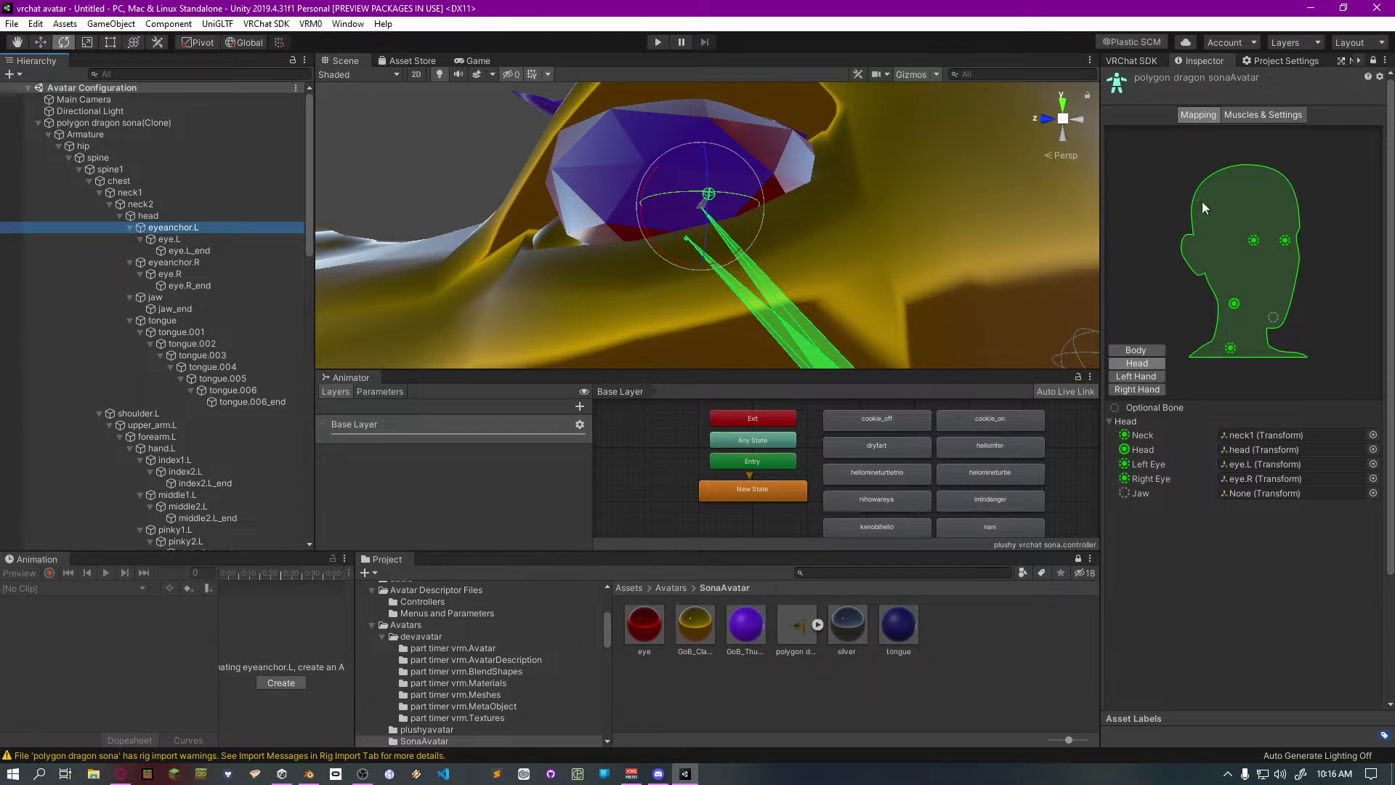
scroll(1337, 636, down, 5)
Exit avatar setup via the import settings prompt and expand Sona, polygon dragon sona, Armature and hip
click(1367, 632)
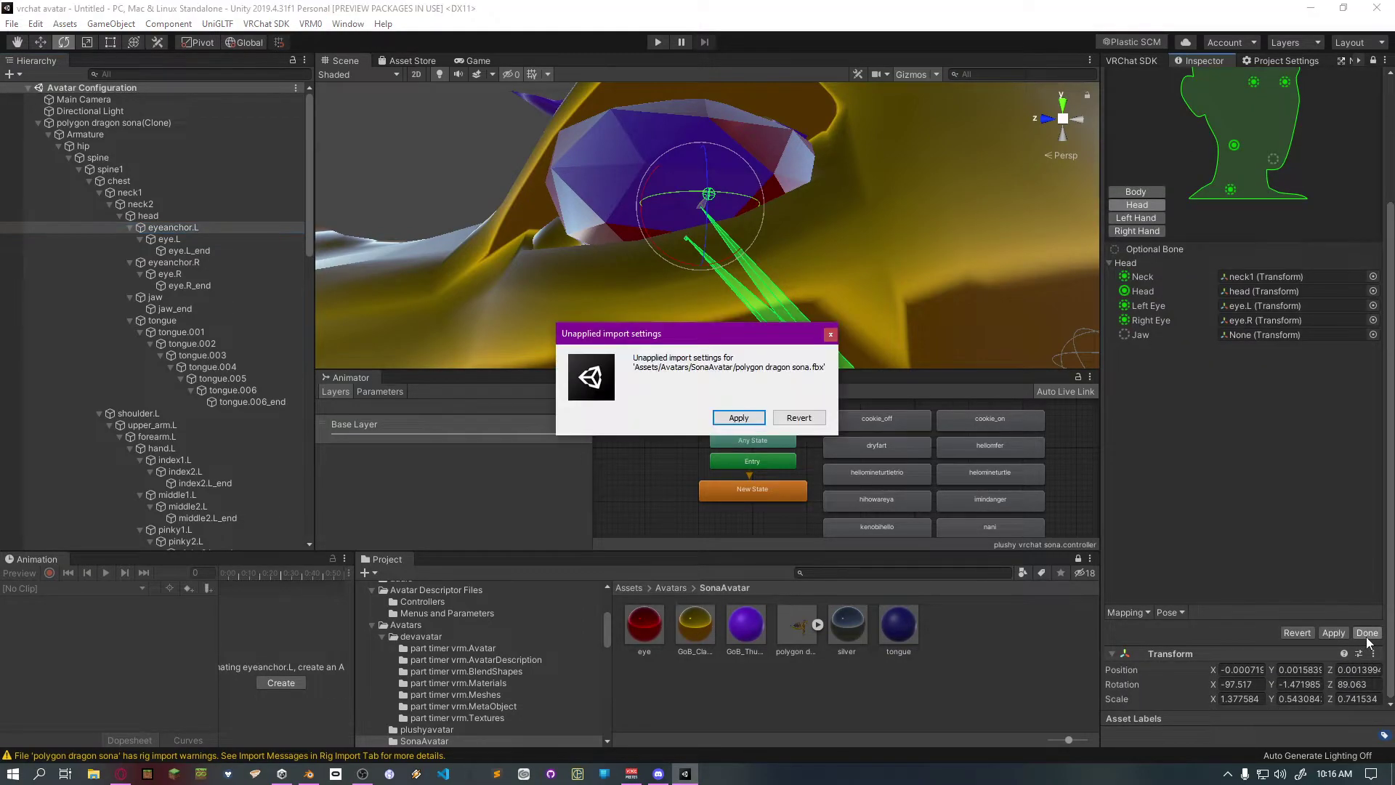
click(797, 417)
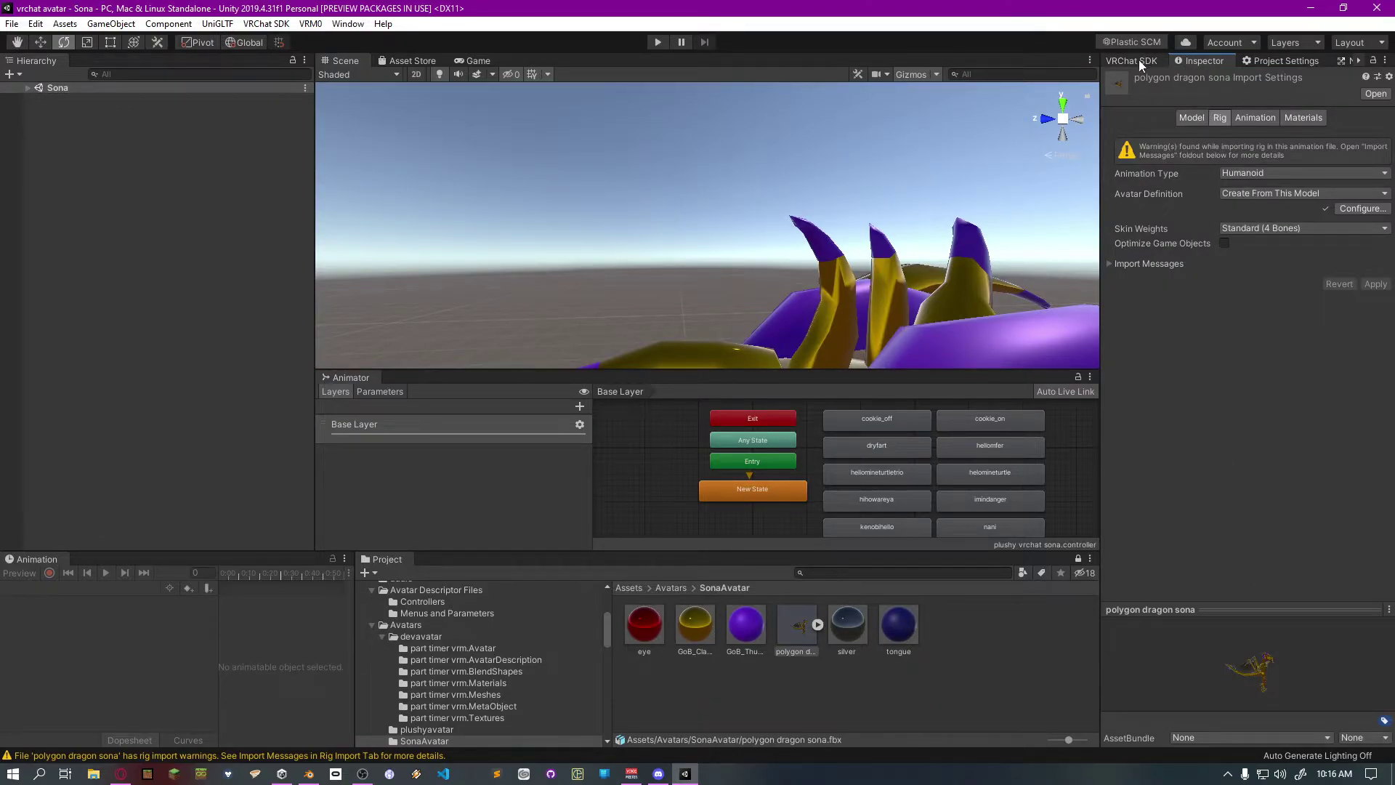
click(28, 88)
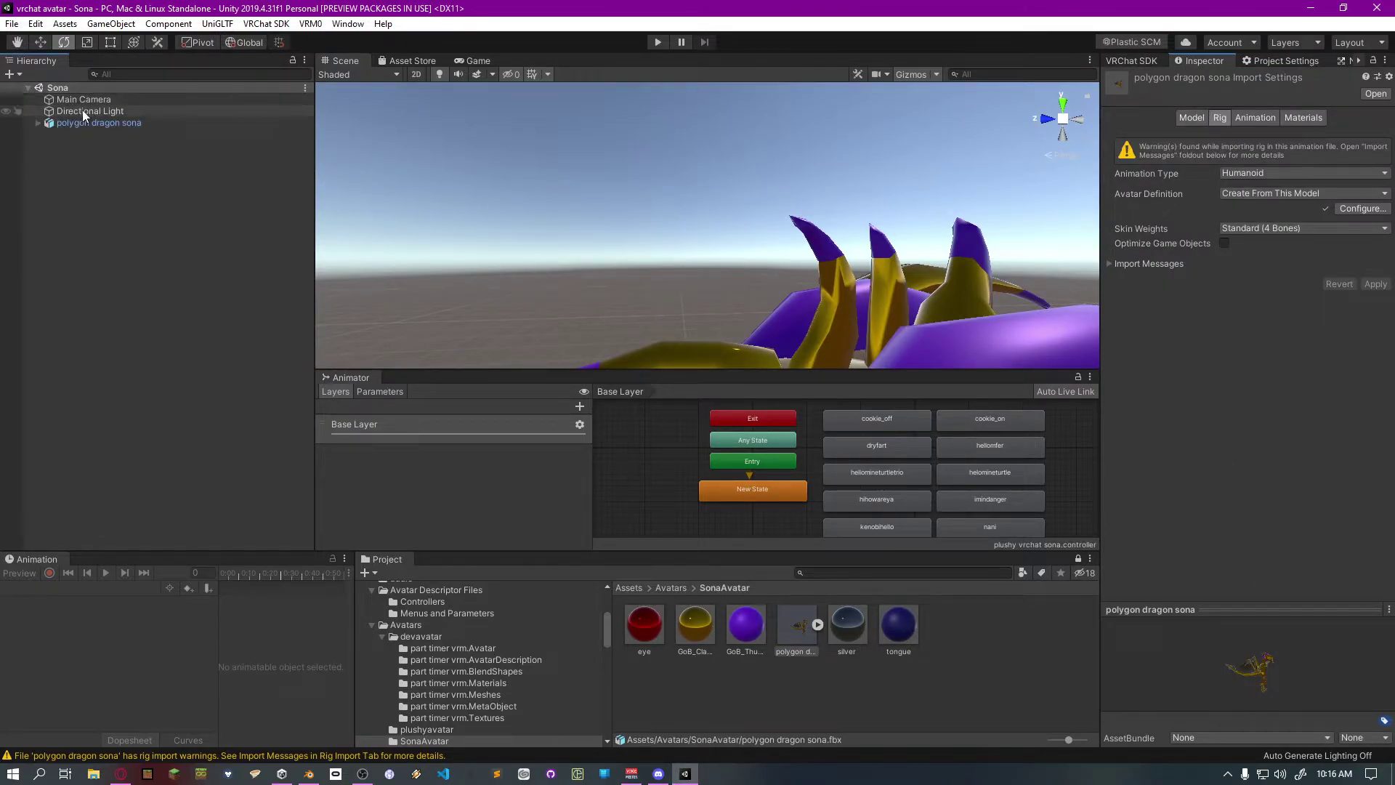
click(37, 123)
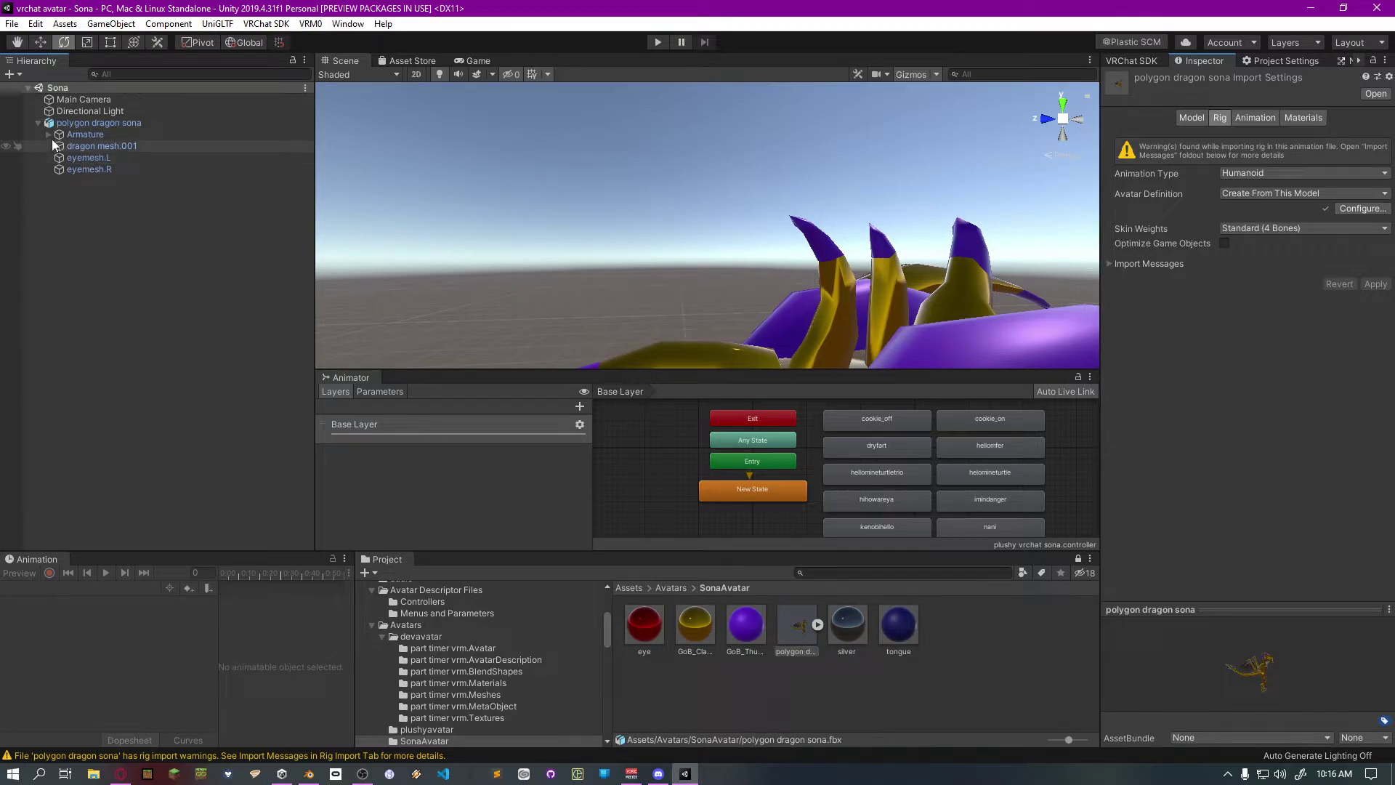
click(49, 135)
click(63, 148)
click(58, 146)
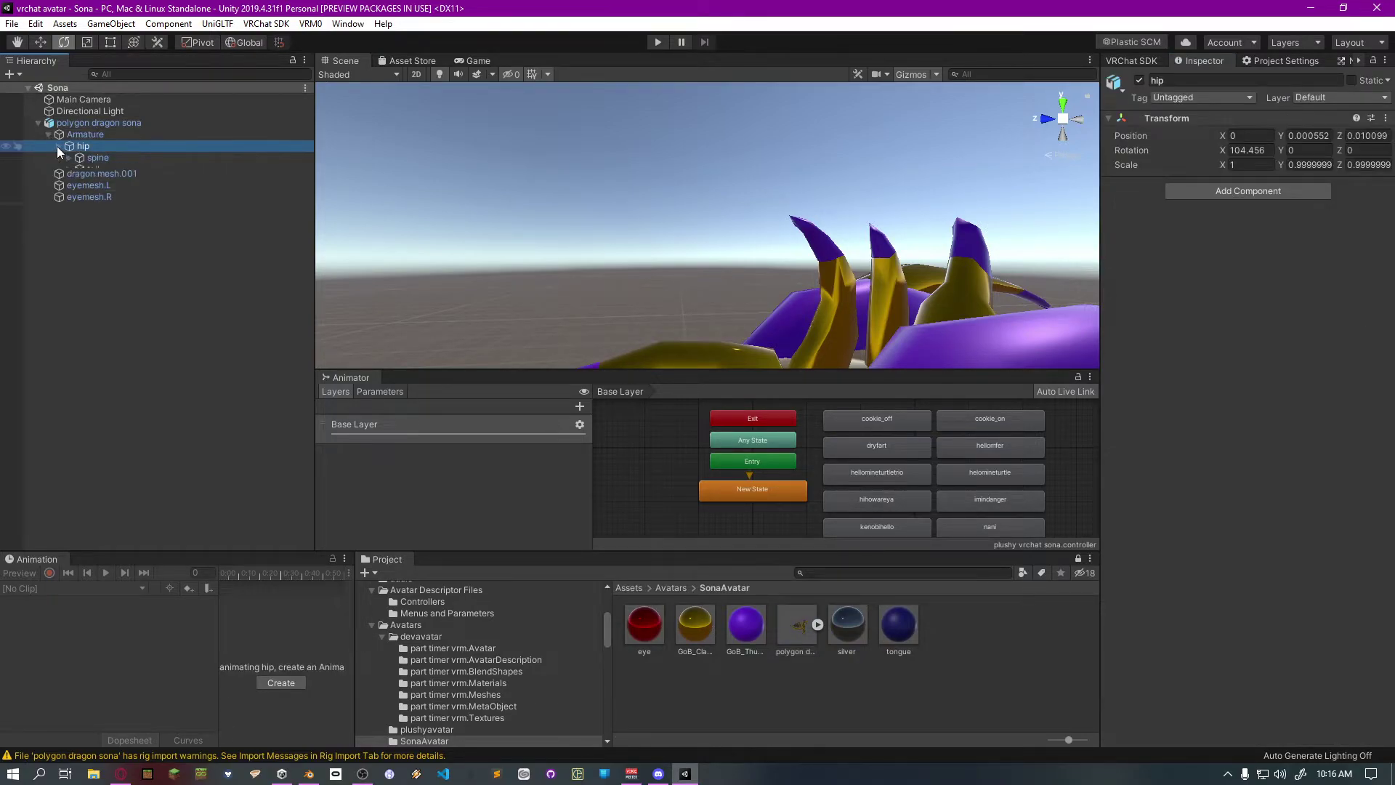
Unfold spine, chest, neck and head down to both eye anchors, then select eye.L
click(69, 158)
click(80, 169)
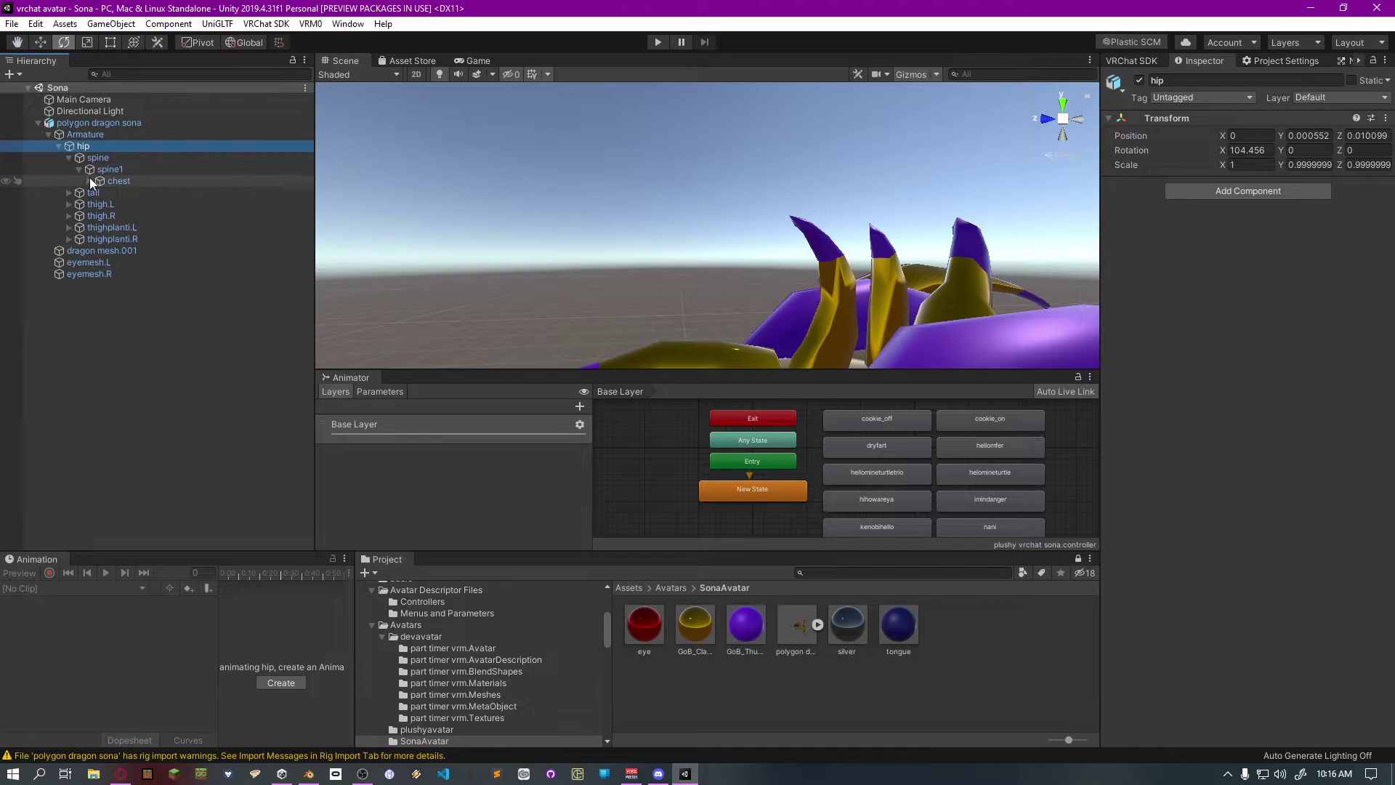
click(89, 181)
click(99, 193)
click(113, 204)
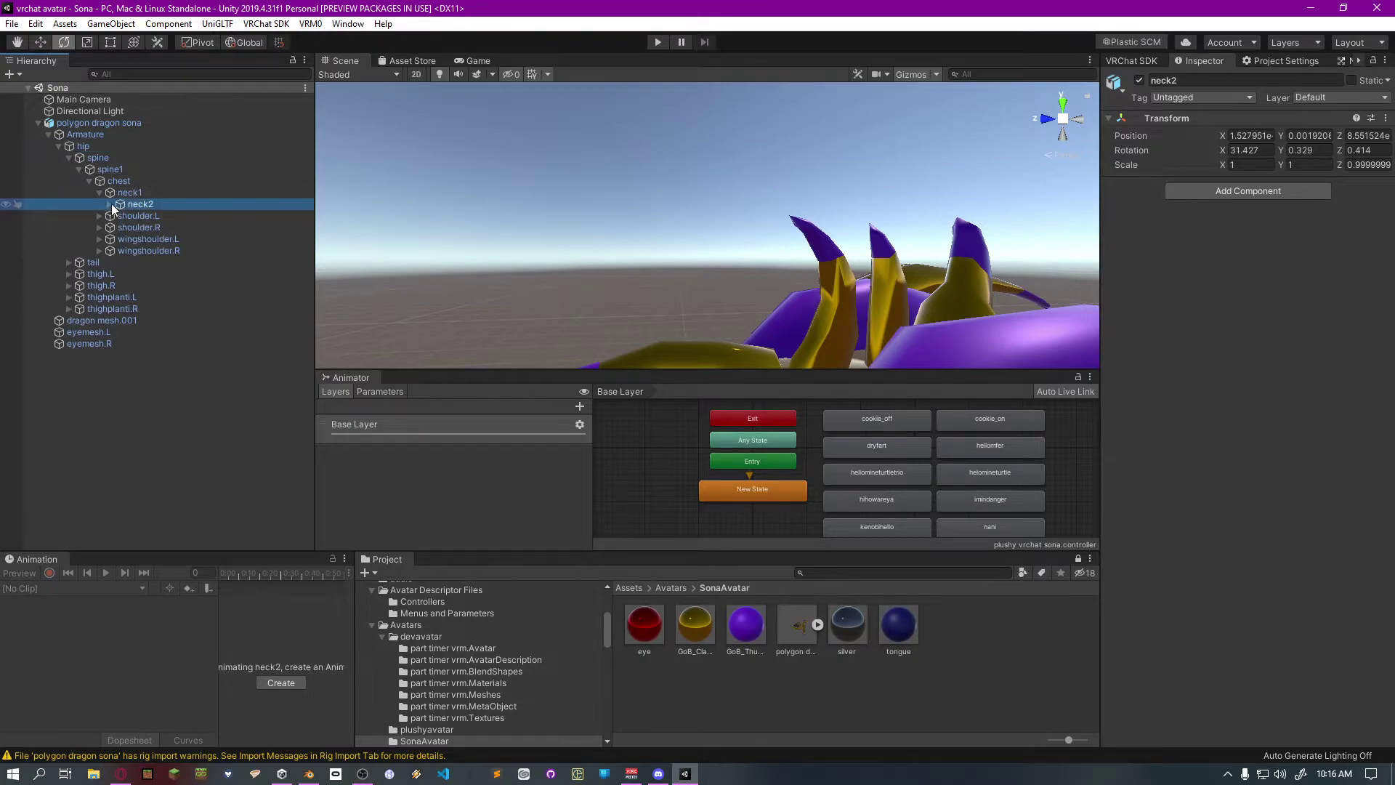
click(110, 204)
click(119, 216)
click(130, 228)
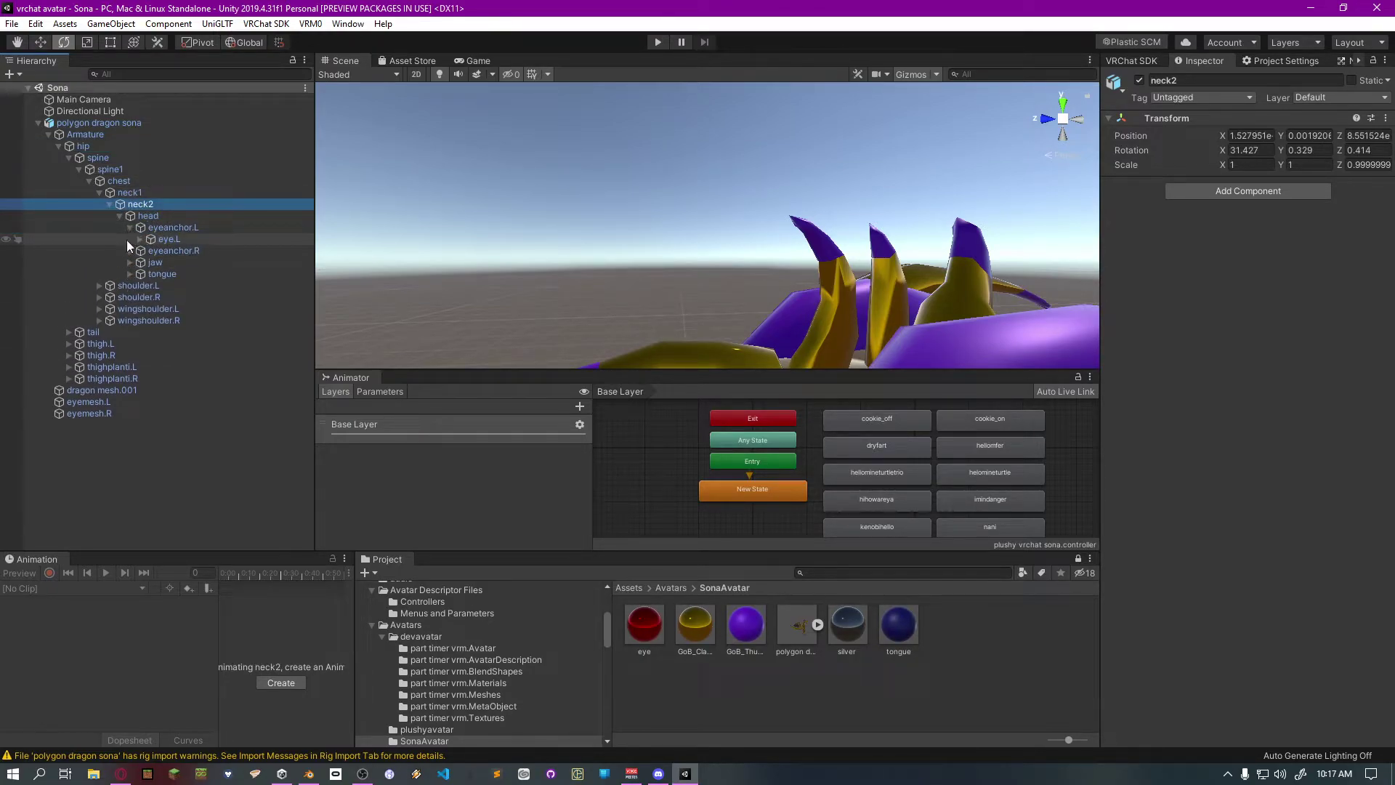
click(130, 250)
click(166, 239)
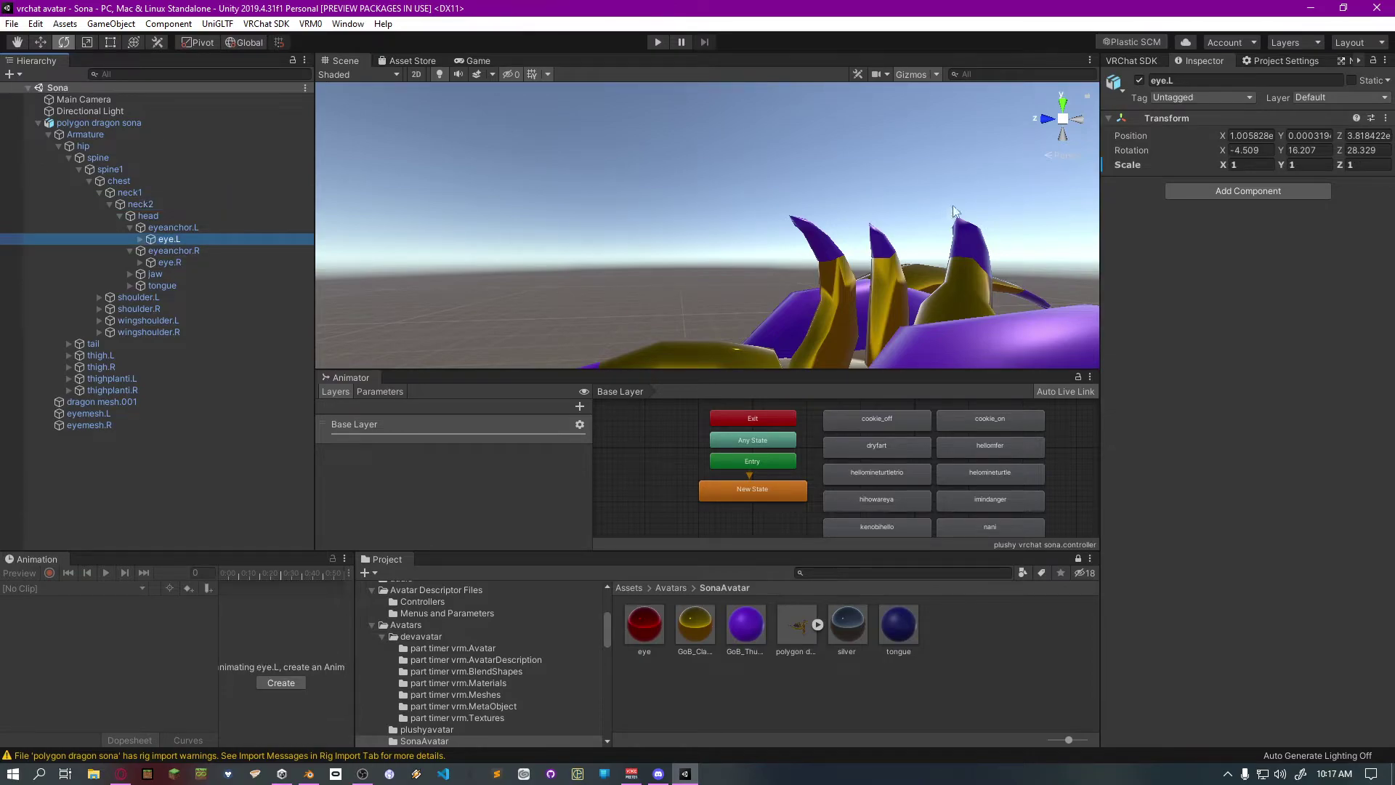
Check eyeanchor.L's scale of 1.377583, 0.543084, 0.741533, frame it, then reselect eye.L
click(185, 227)
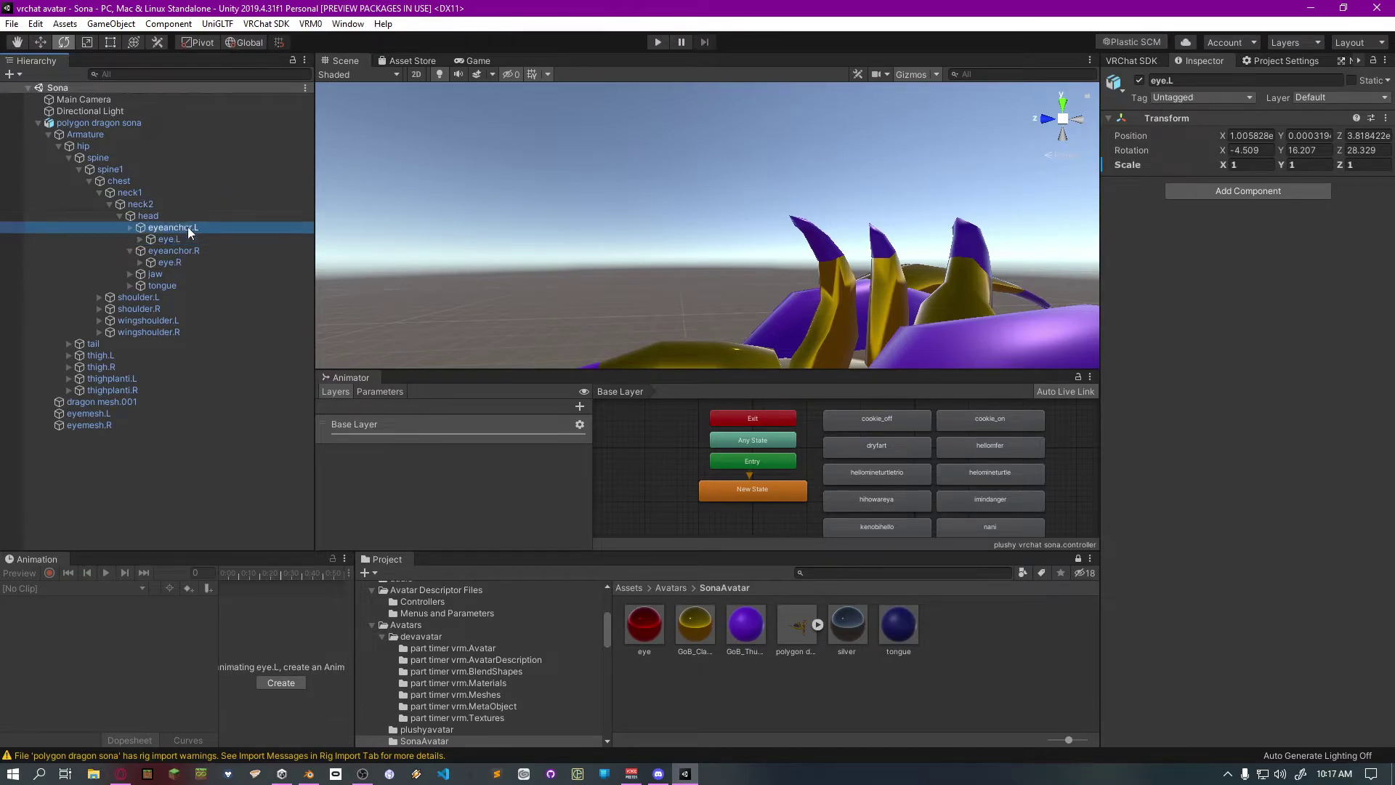
click(1247, 165)
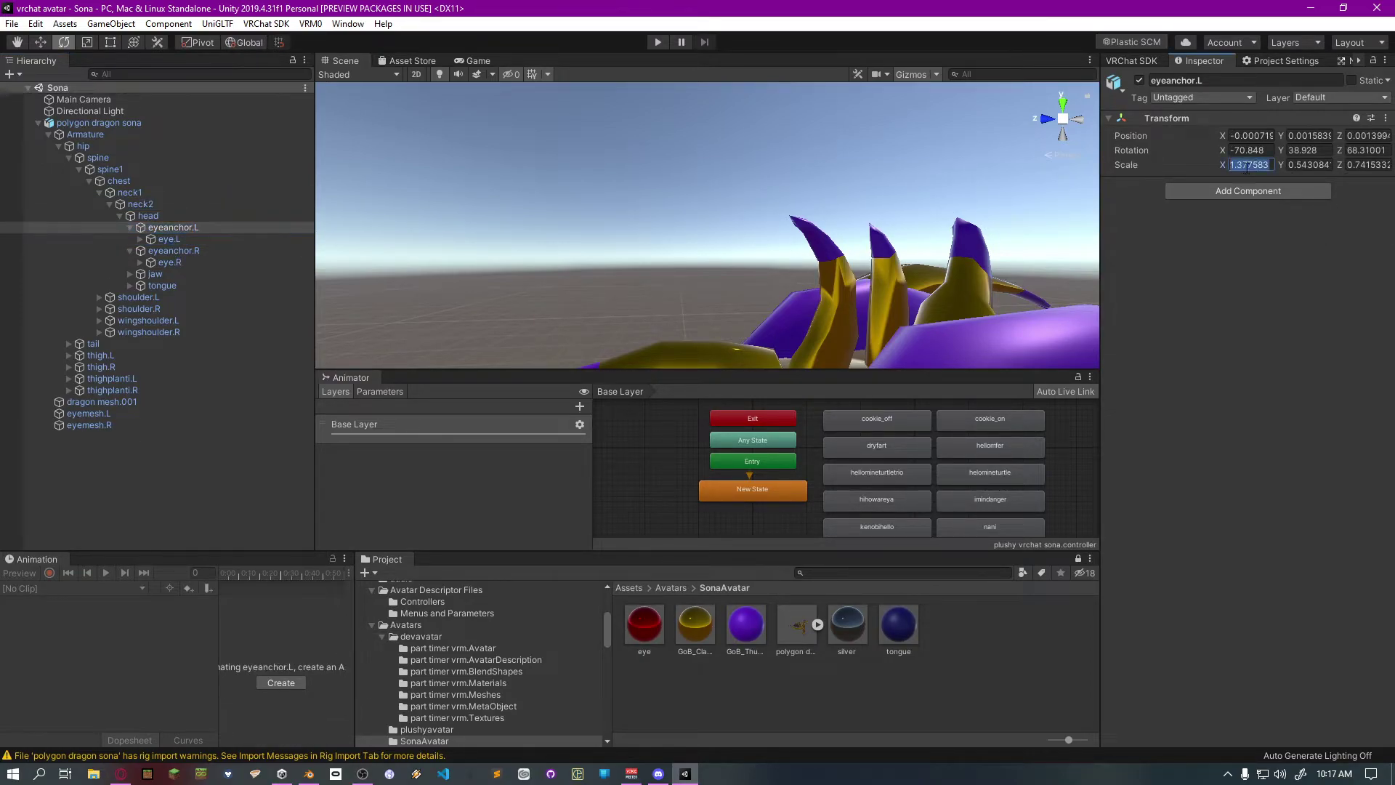
key(Tab)
key(Tab)
key(f)
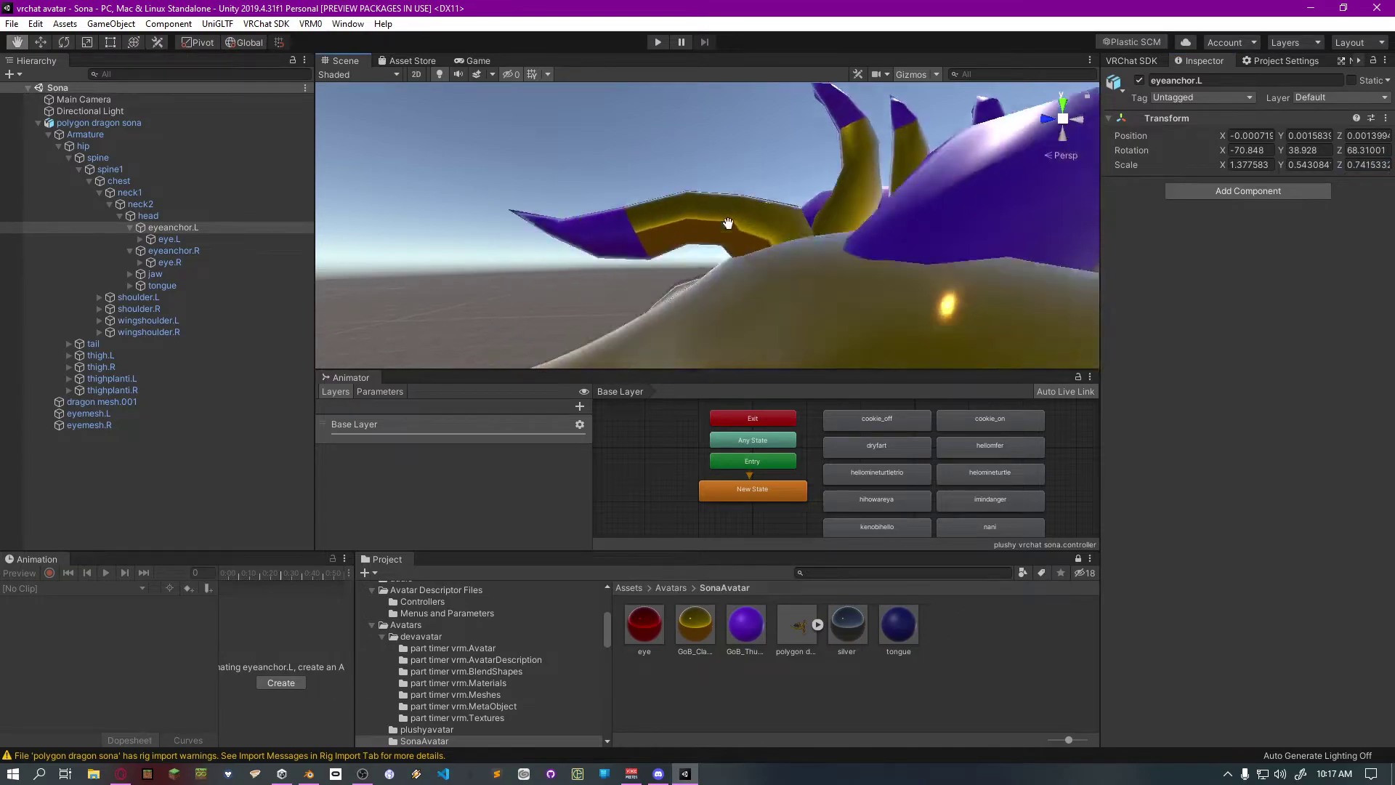
click(221, 241)
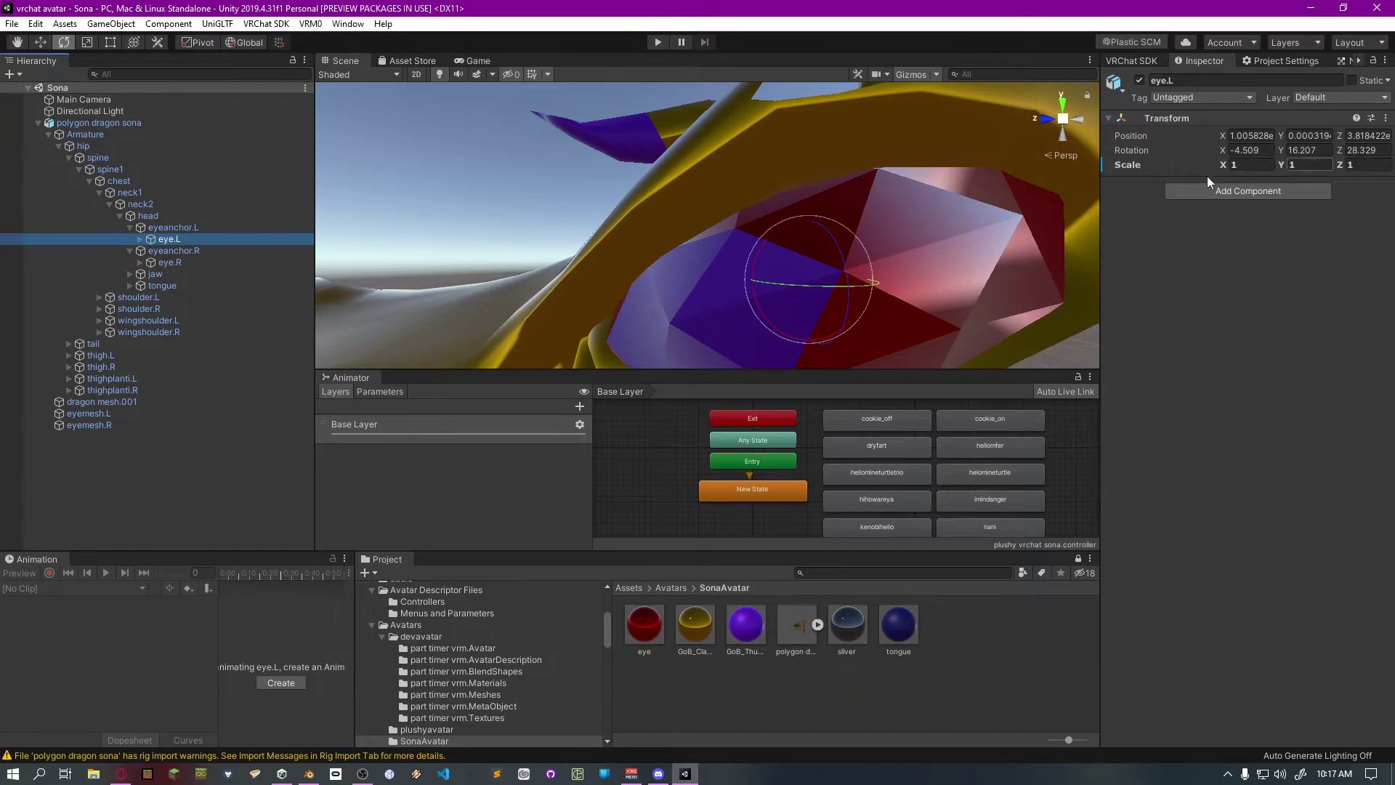
click(309, 773)
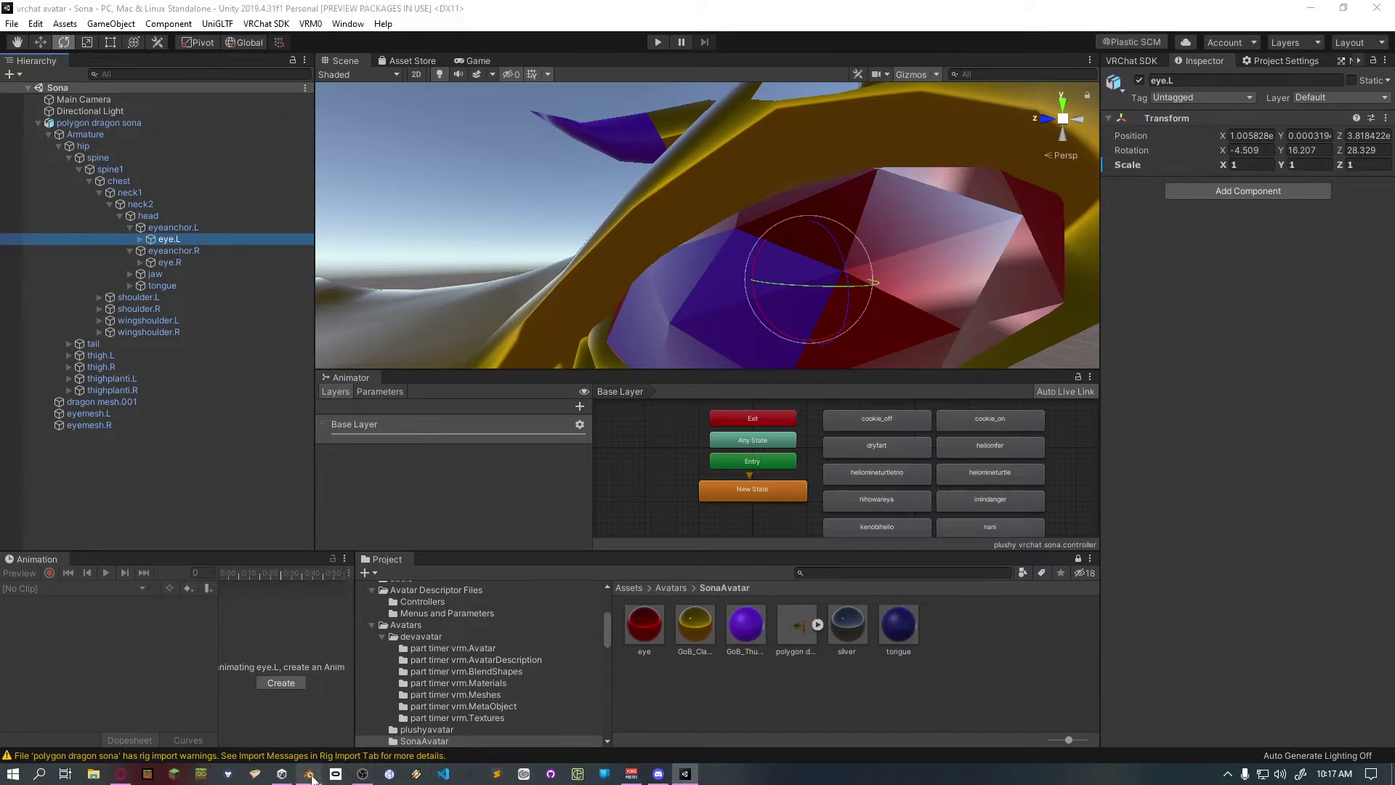
In Blender, test-rotate eye.R, cancel it, and confirm eyeanchor.R's 1.378 / 0.543 / 0.742 scale
middle_drag(533, 307, 657, 304)
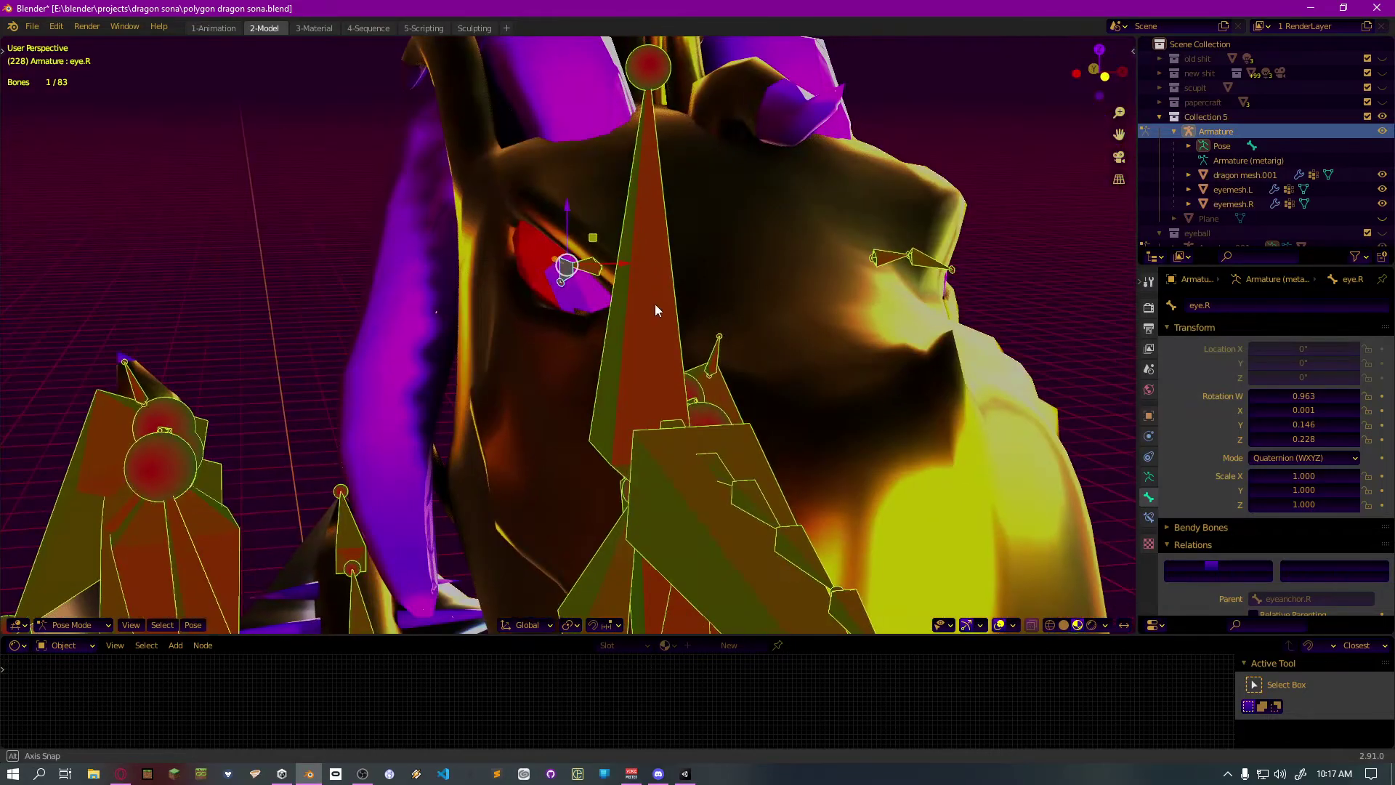
key(n)
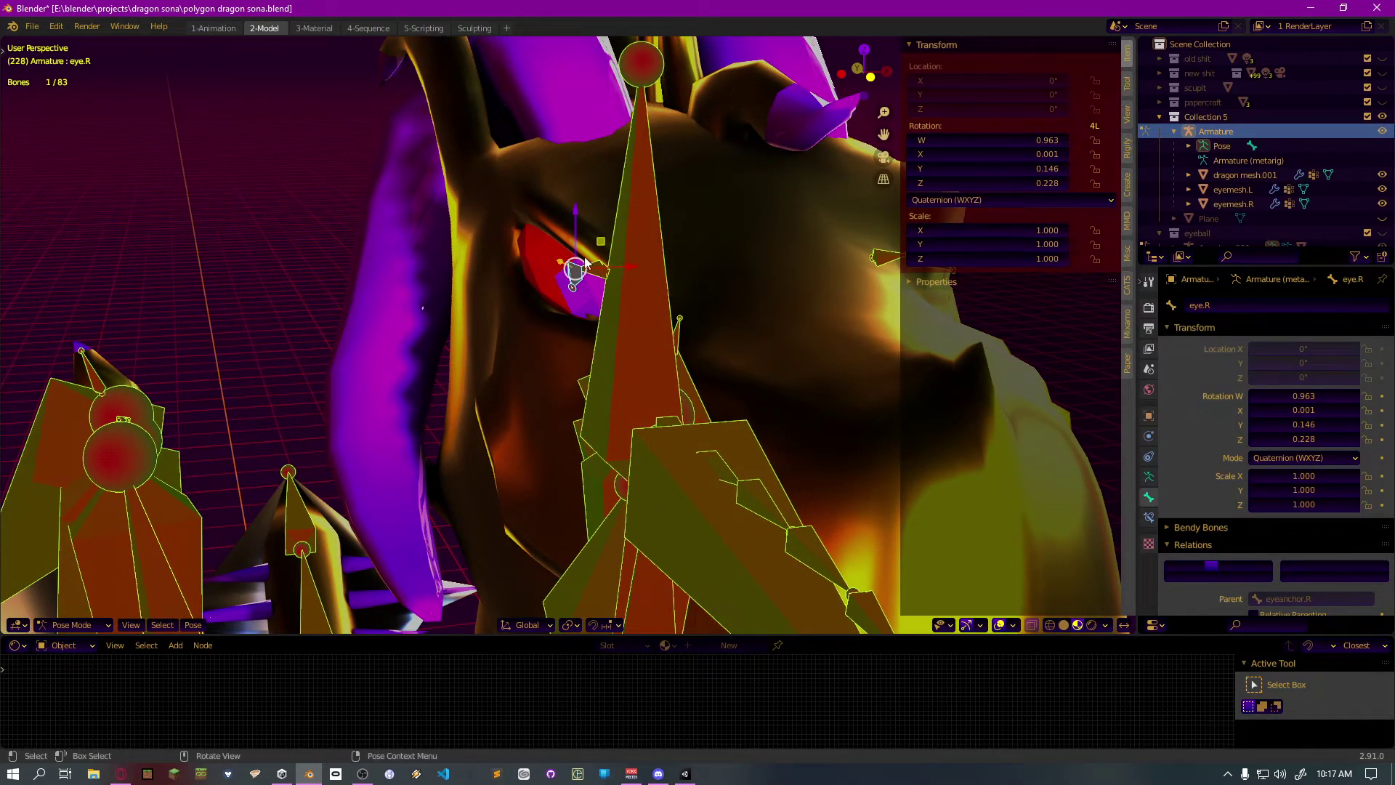
key(r)
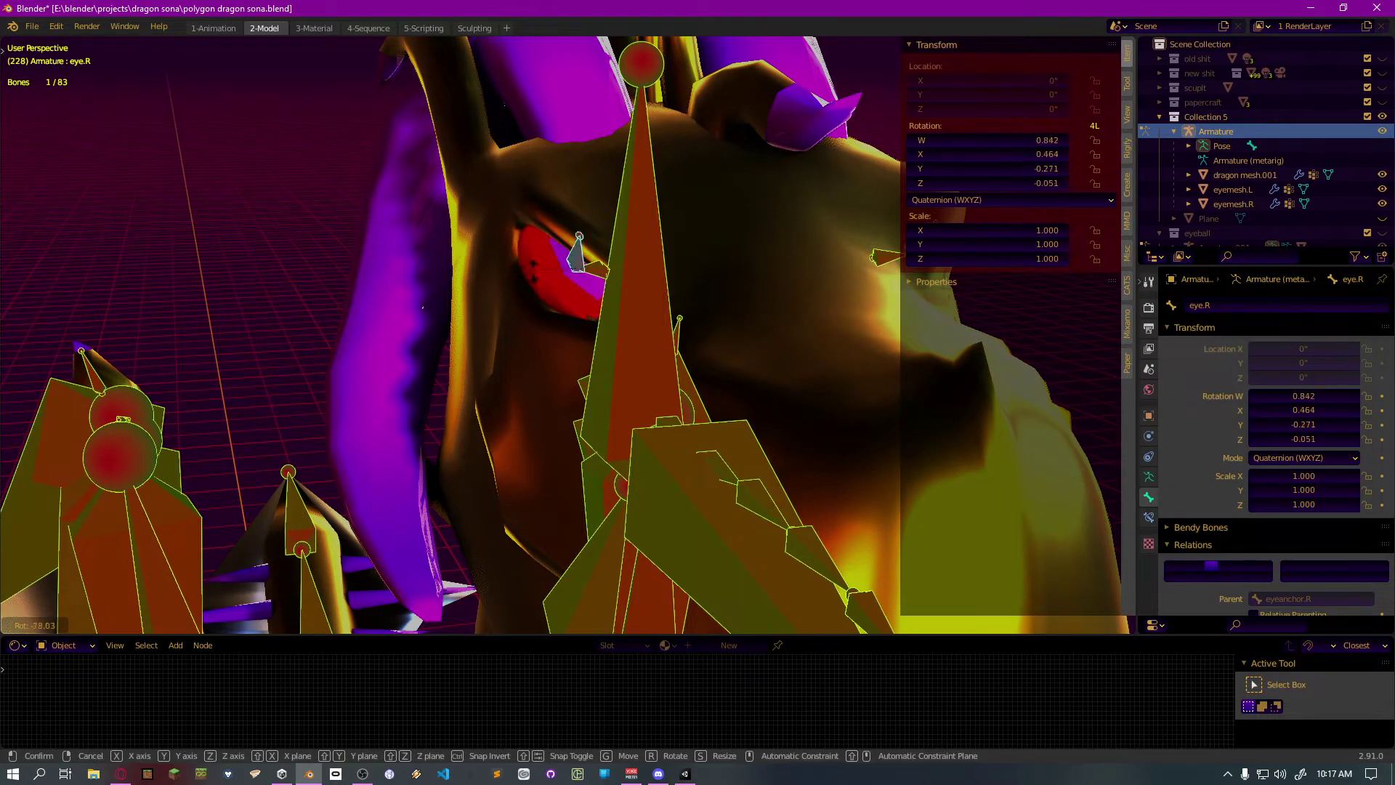
click(545, 291)
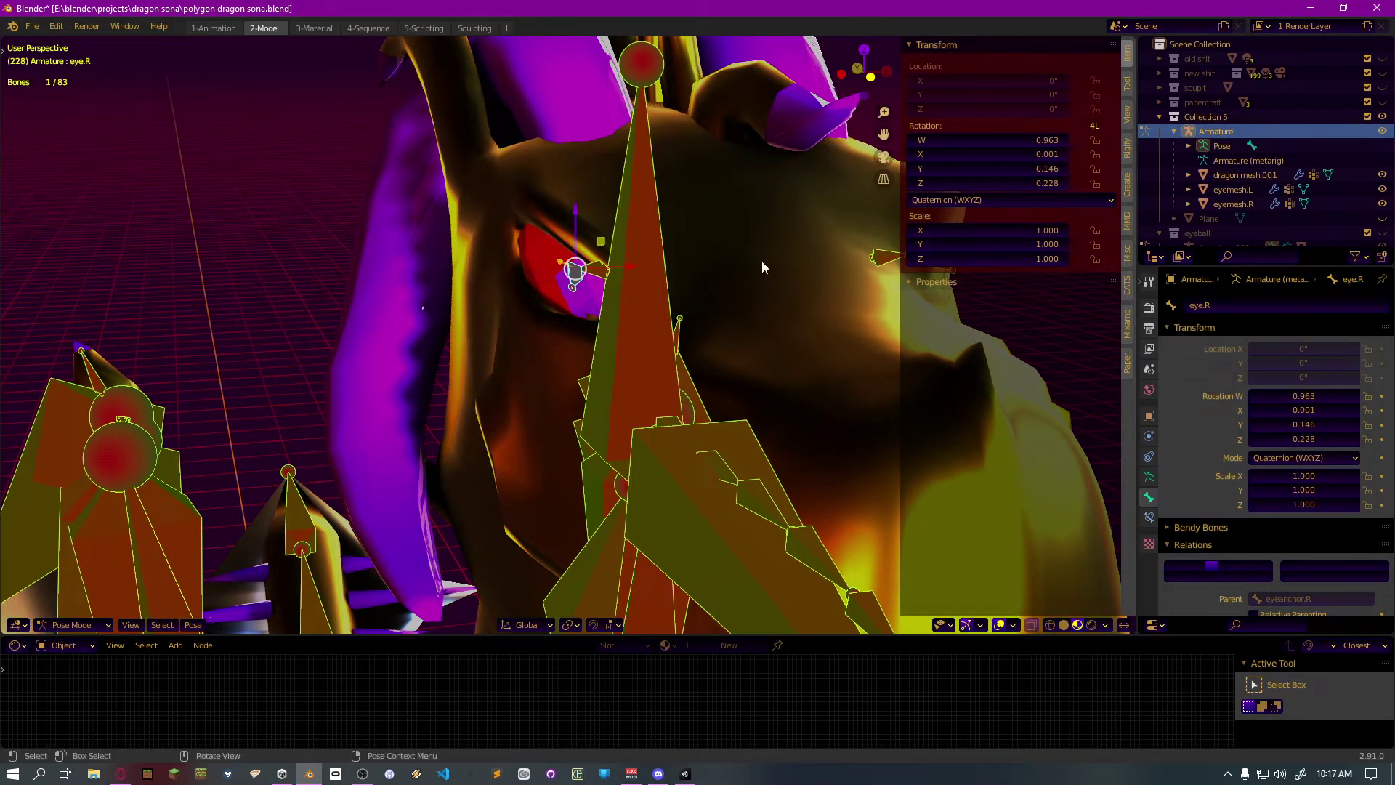
click(607, 283)
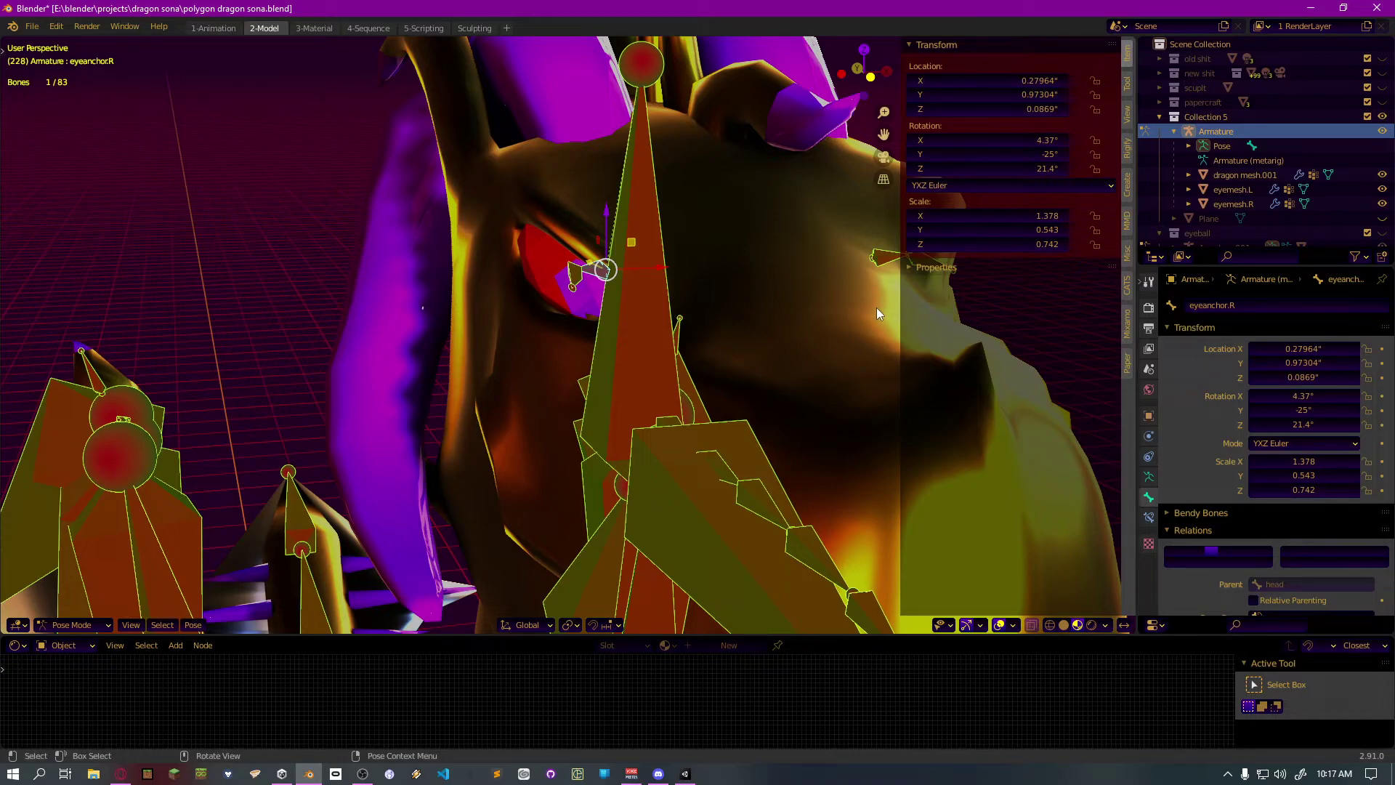
key(alt+Tab)
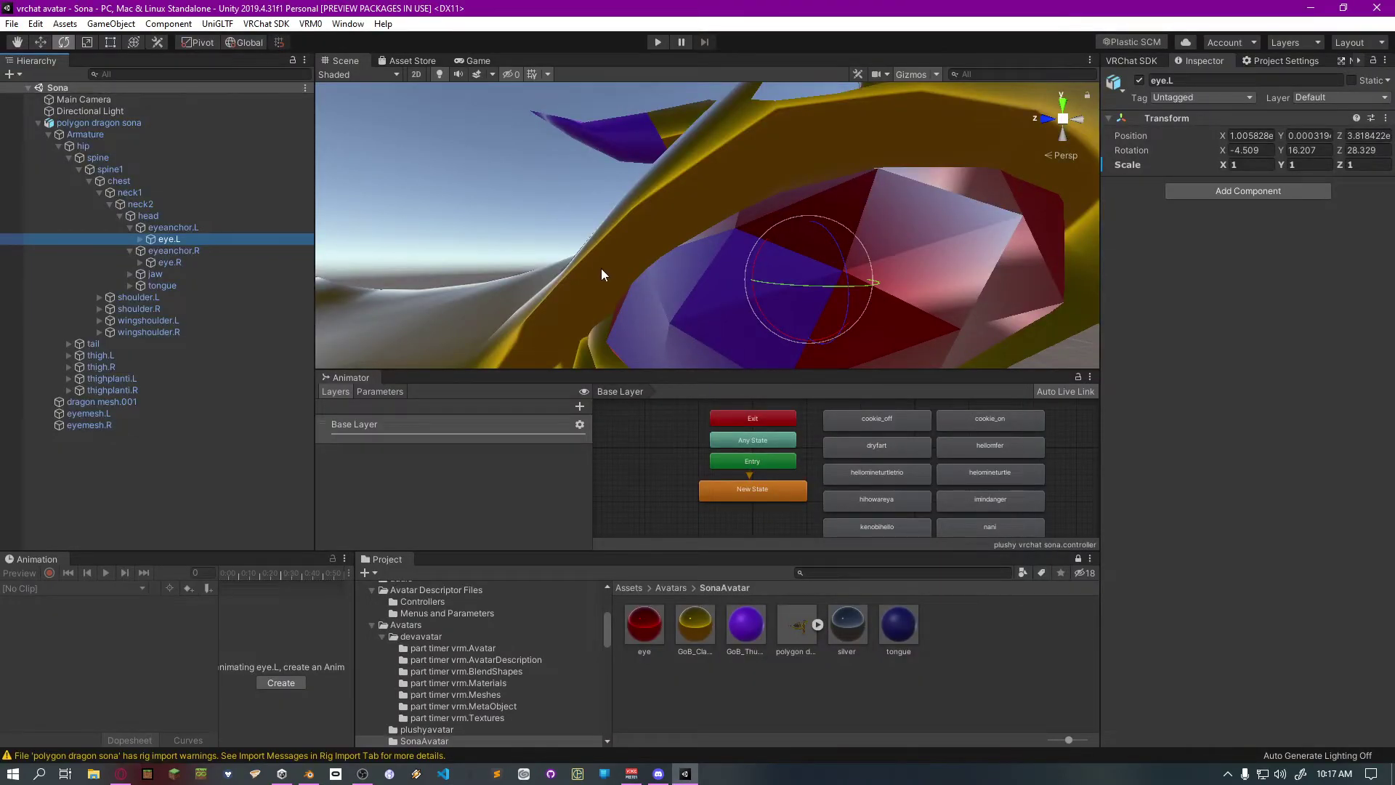
Orbit to the dragon's eye and rotate eye.L twice, showing the pupil distorting rather than turning
alt+drag(601, 274, 731, 278)
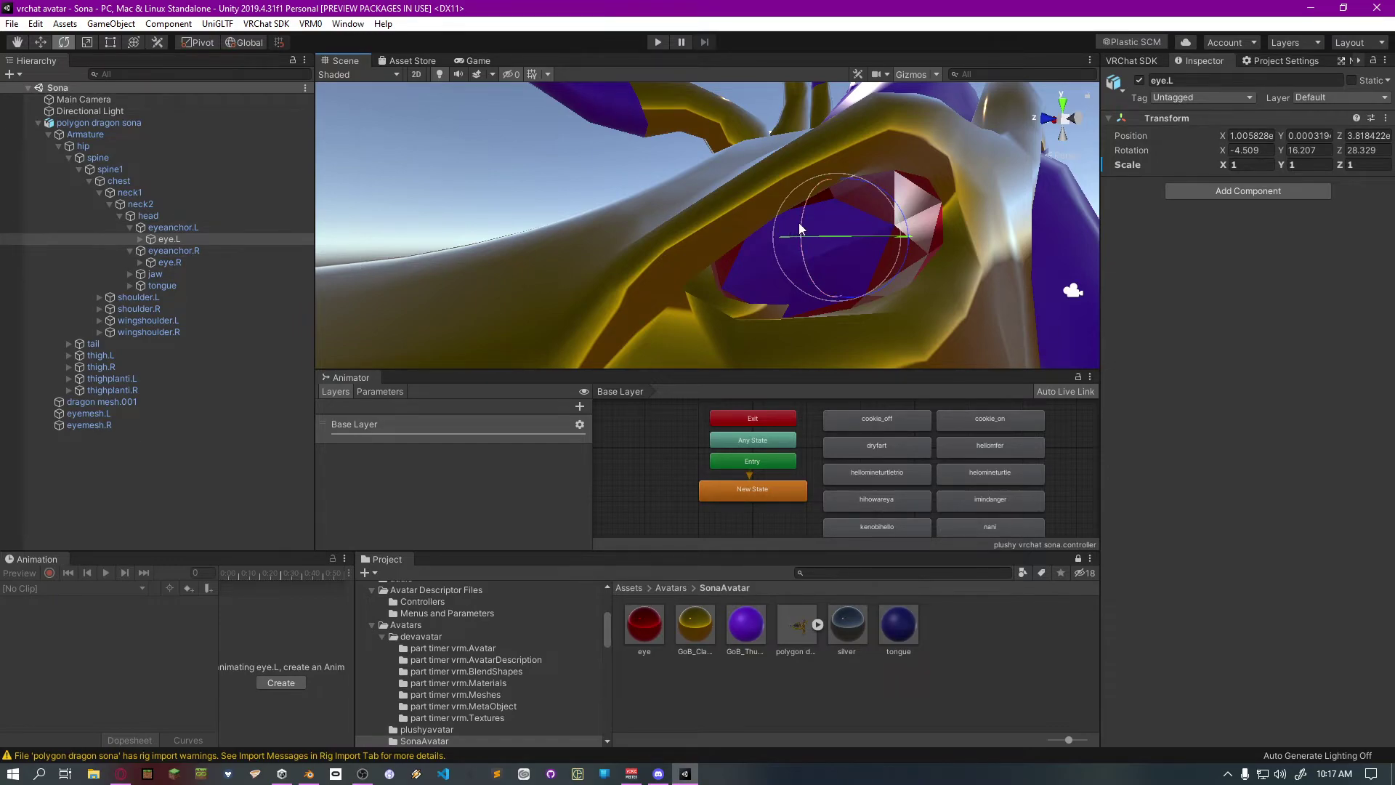
drag(800, 223, 822, 207)
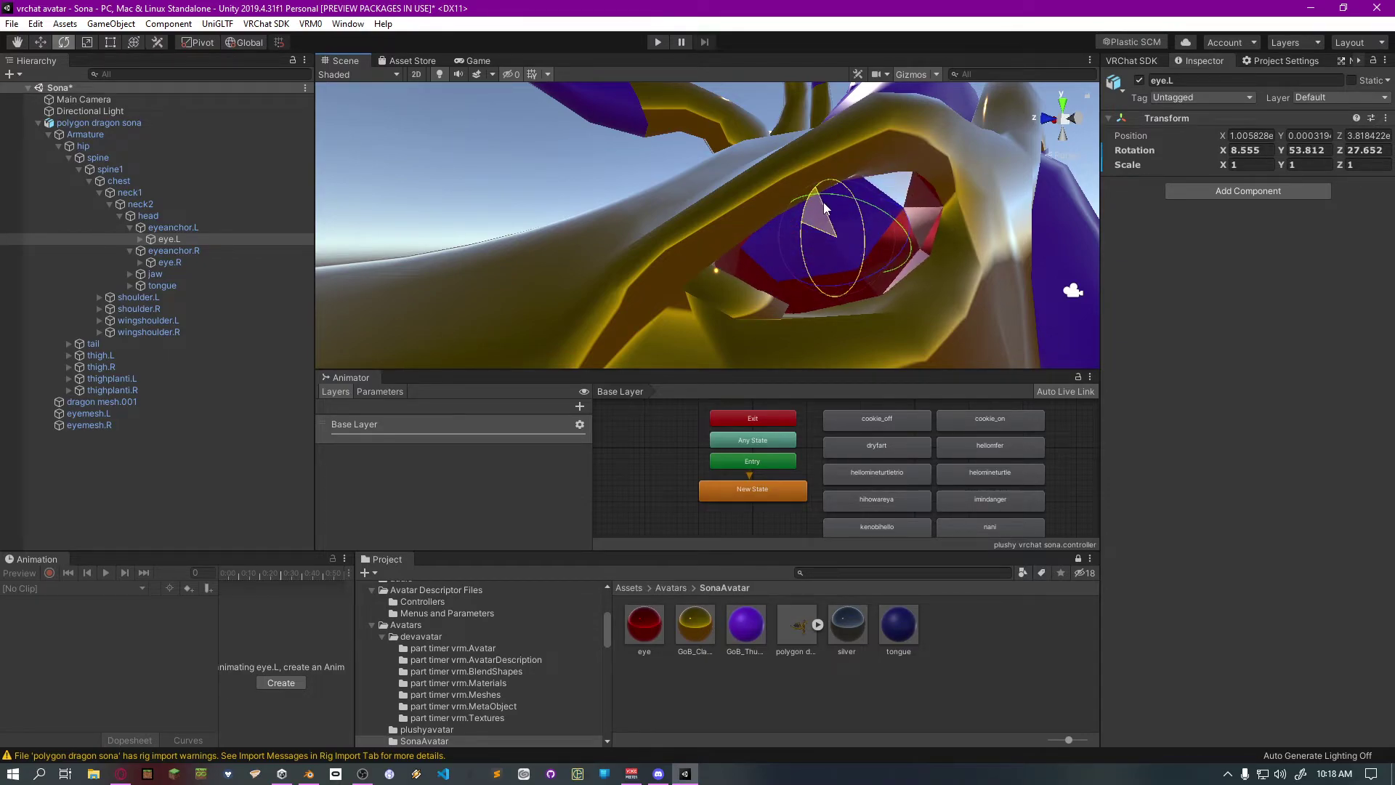
drag(825, 209, 827, 228)
key(ctrl+z)
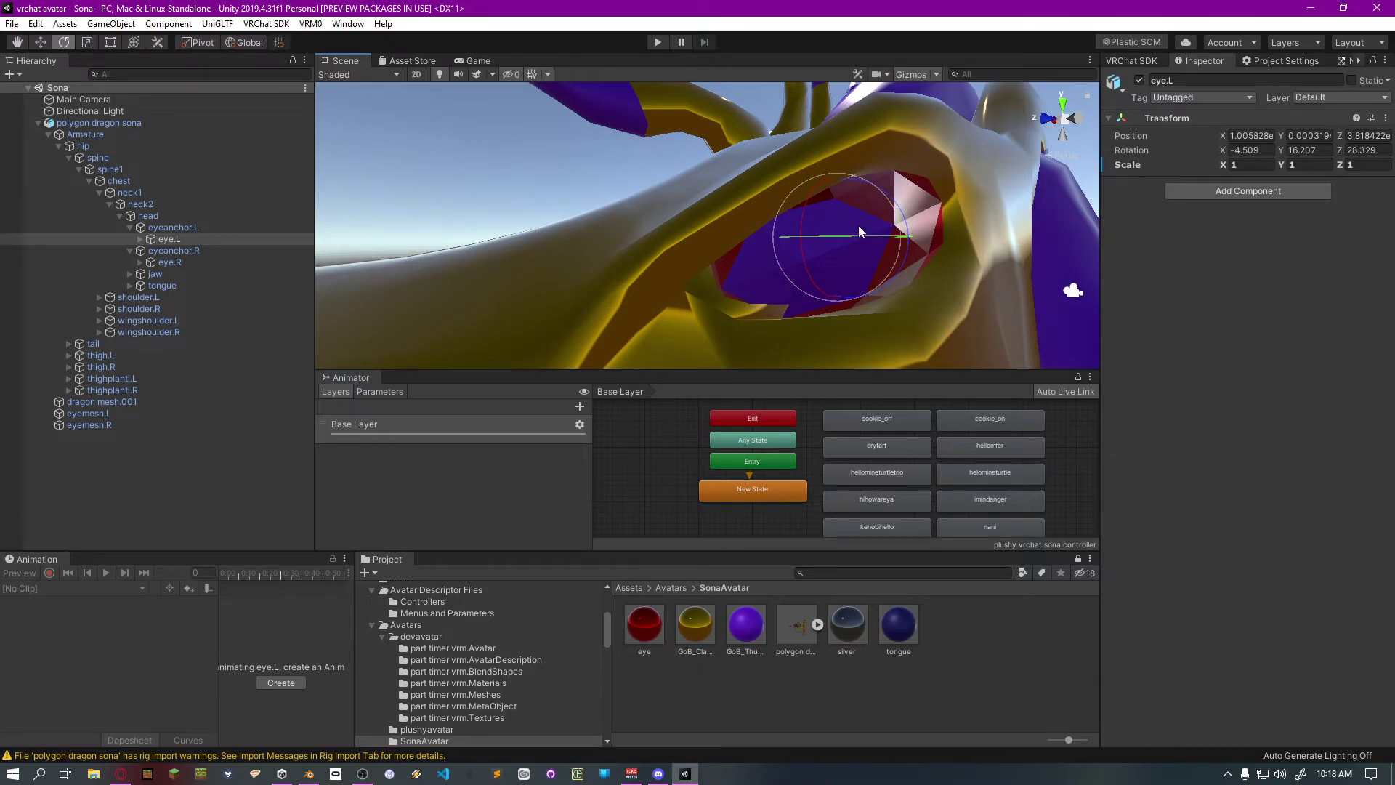